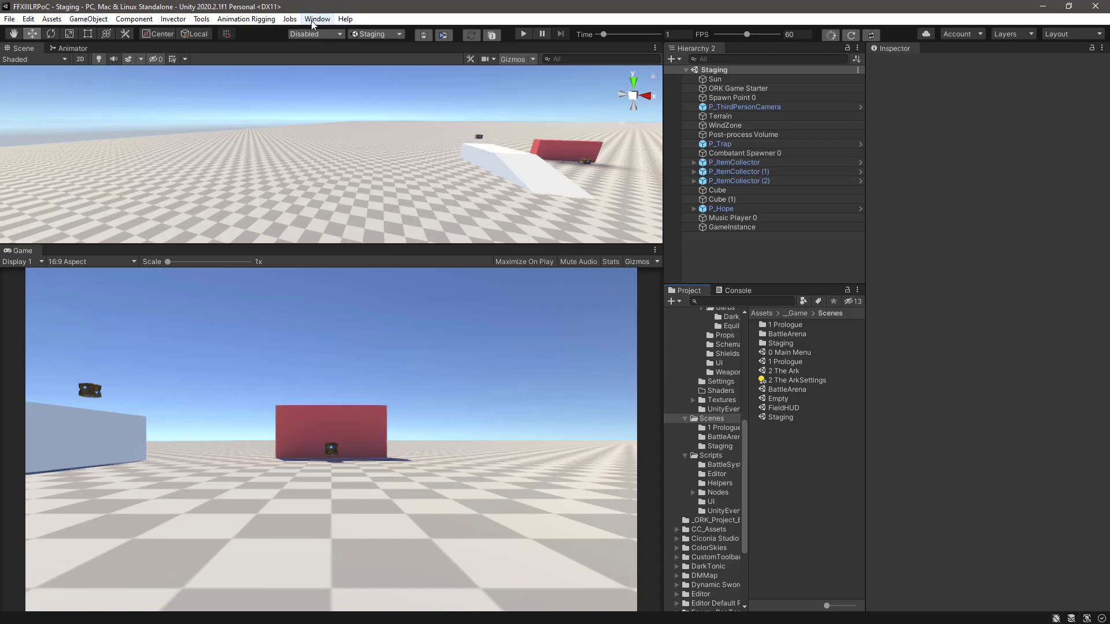
# Open the ORK Framework editor and look through the Attack, Guard, Thunder and Blizzard abilities
pyautogui.click(312, 22)
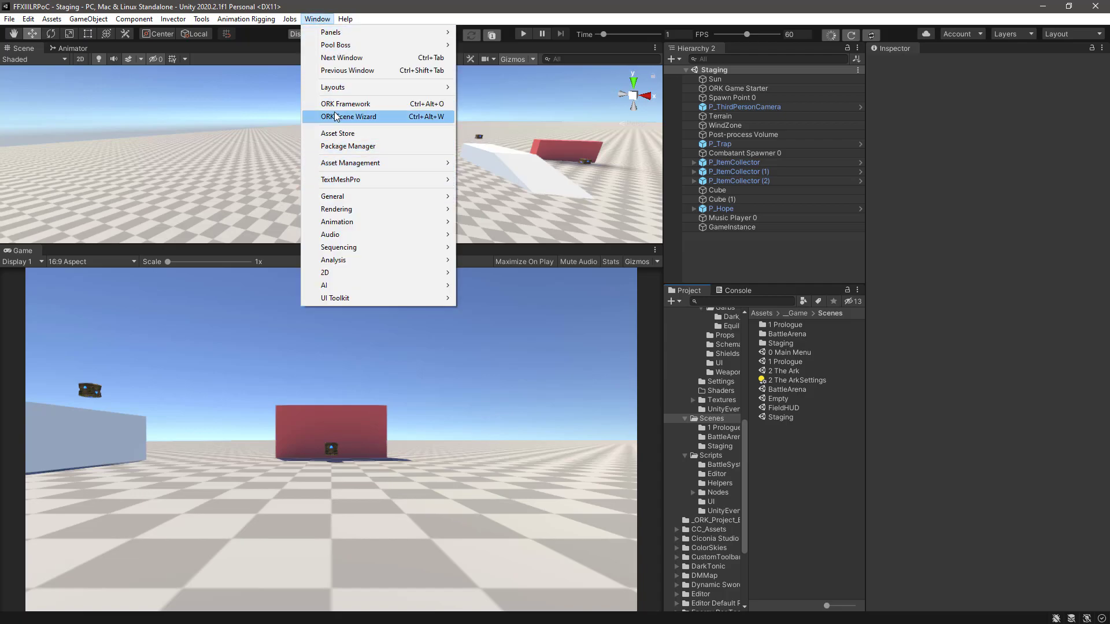
pyautogui.click(425, 105)
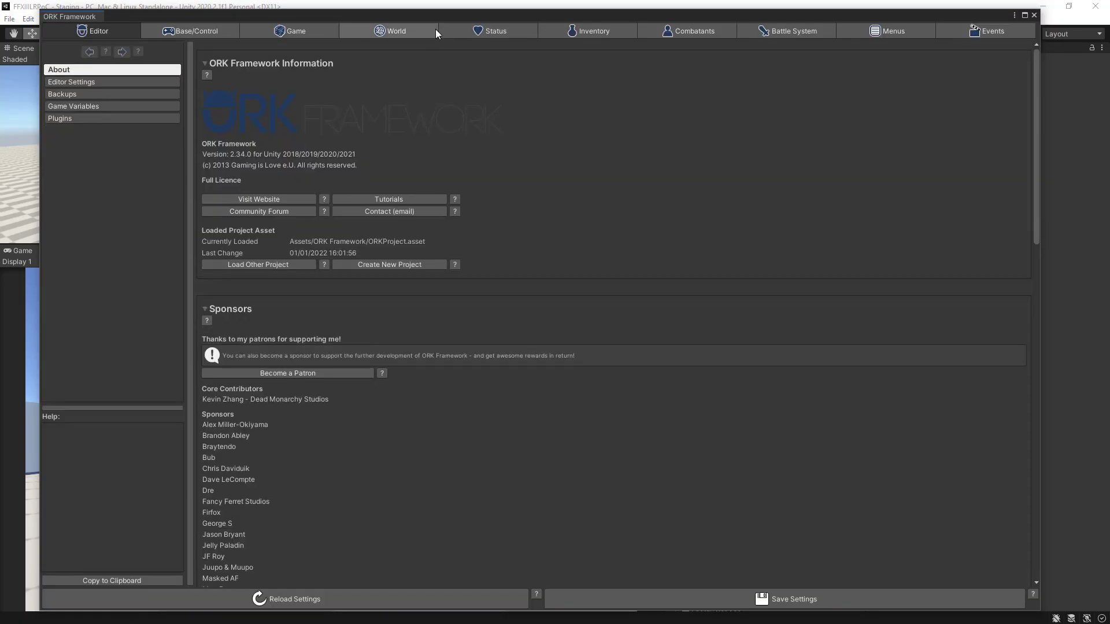
pyautogui.click(508, 30)
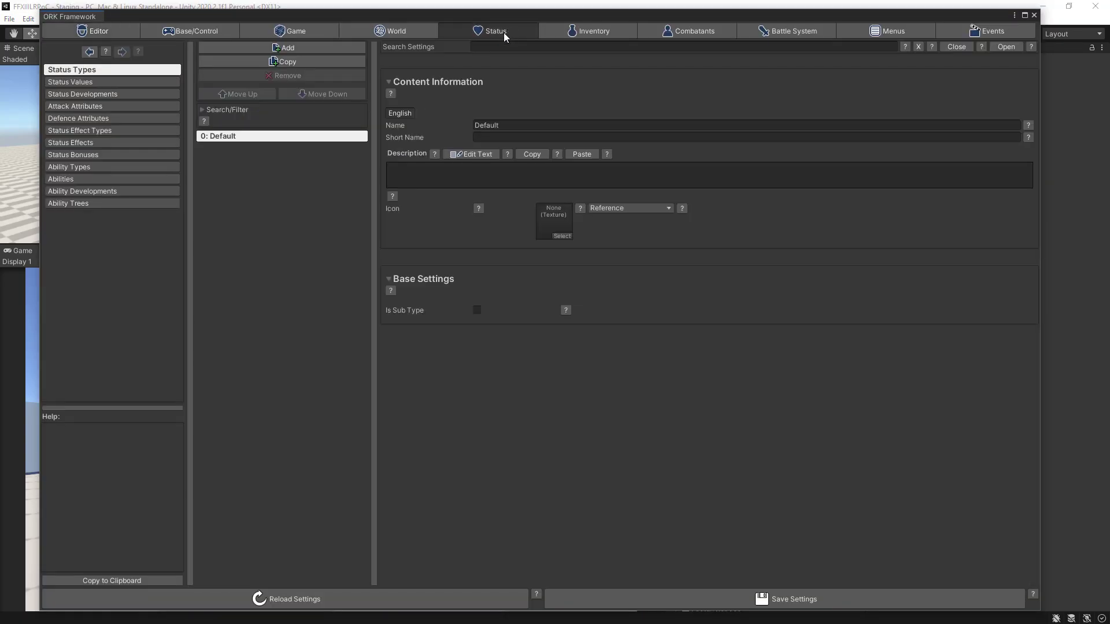
pyautogui.click(126, 179)
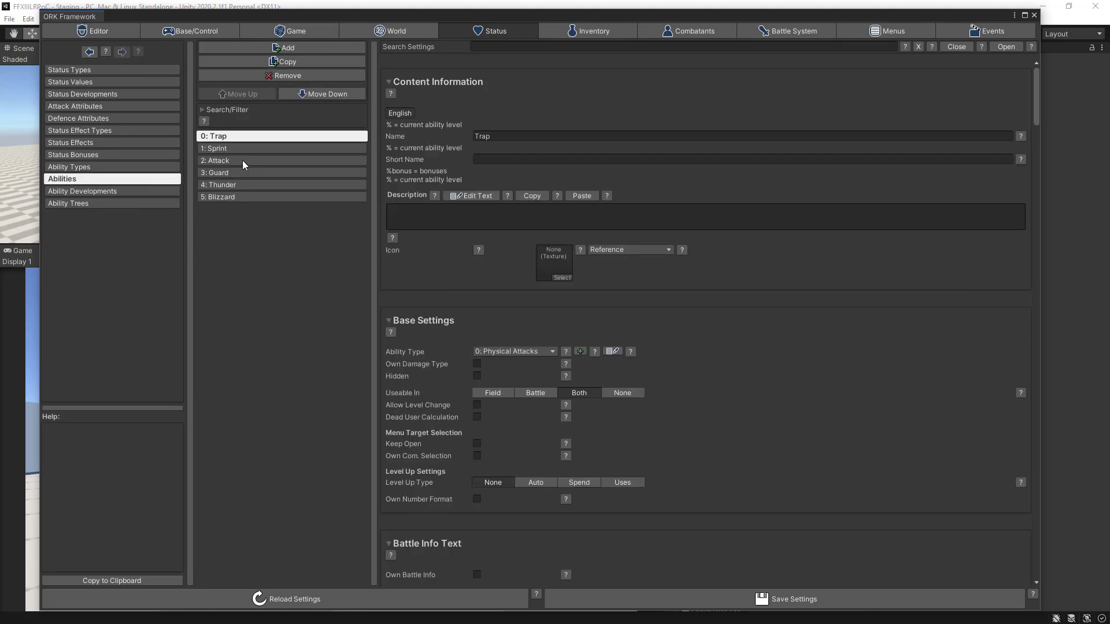
pyautogui.click(242, 161)
pyautogui.click(237, 173)
pyautogui.click(244, 185)
pyautogui.click(240, 197)
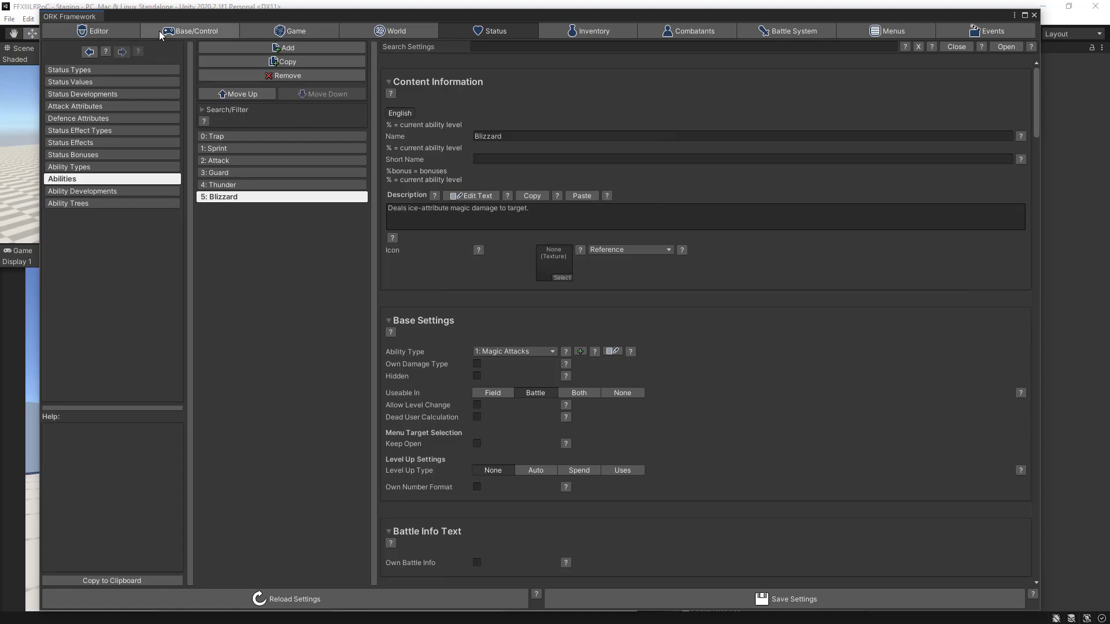
# Open the input key settings and view the configuration of the Horizontal key
pyautogui.click(174, 32)
pyautogui.click(121, 82)
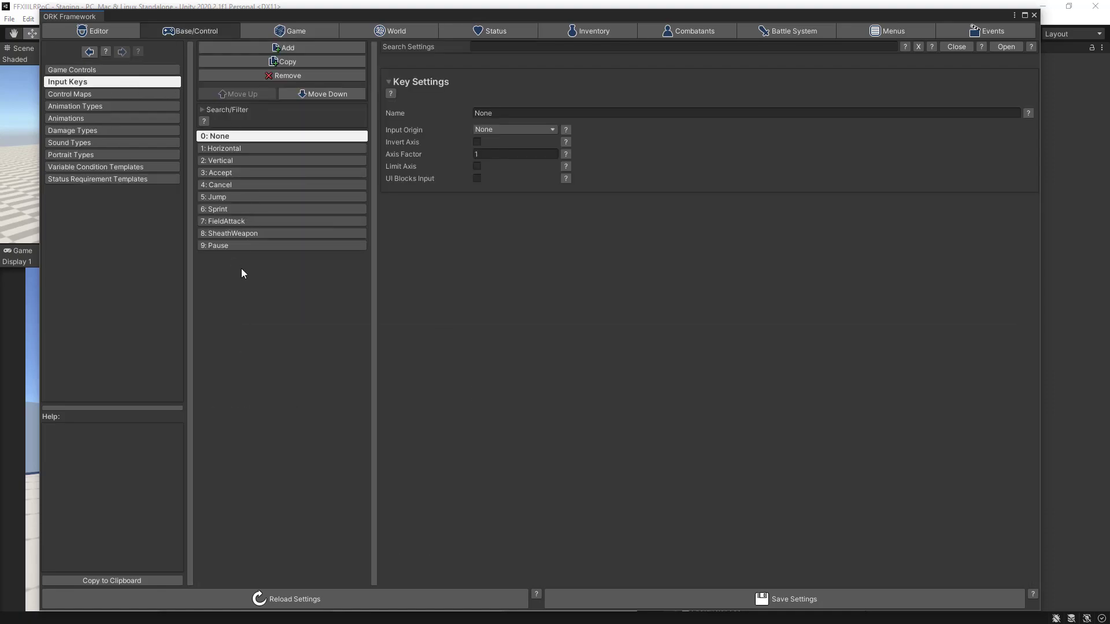
pyautogui.moveTo(449, 19); pyautogui.dragTo(517, 8)
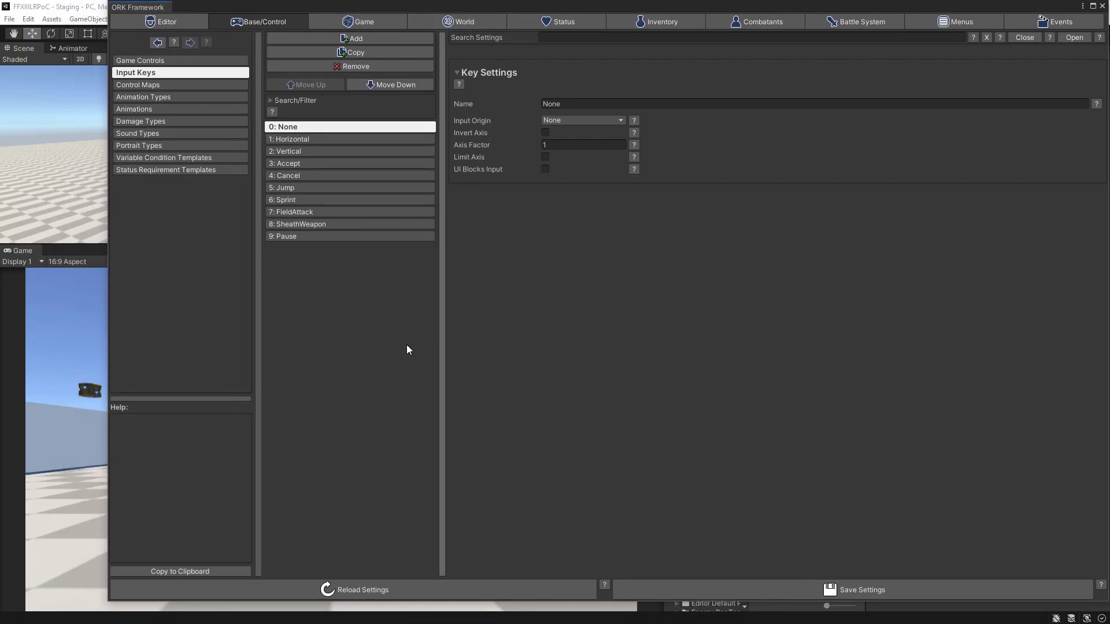
pyautogui.click(345, 138)
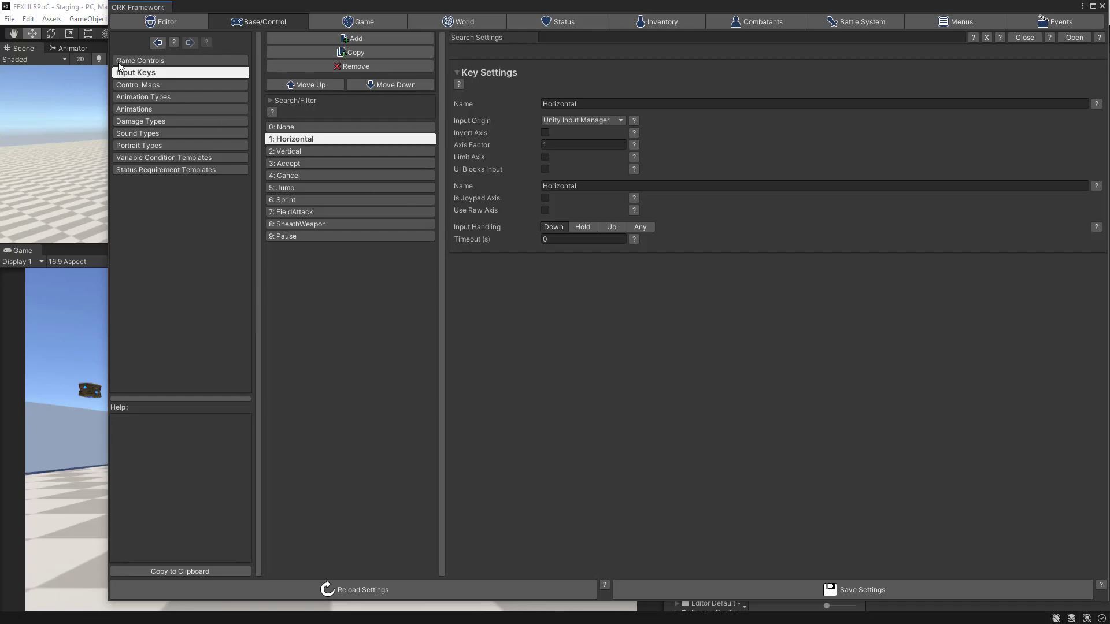
# Open the Input Manager in the project settings and check the positive buttons of the A and B axes
pyautogui.click(51, 19)
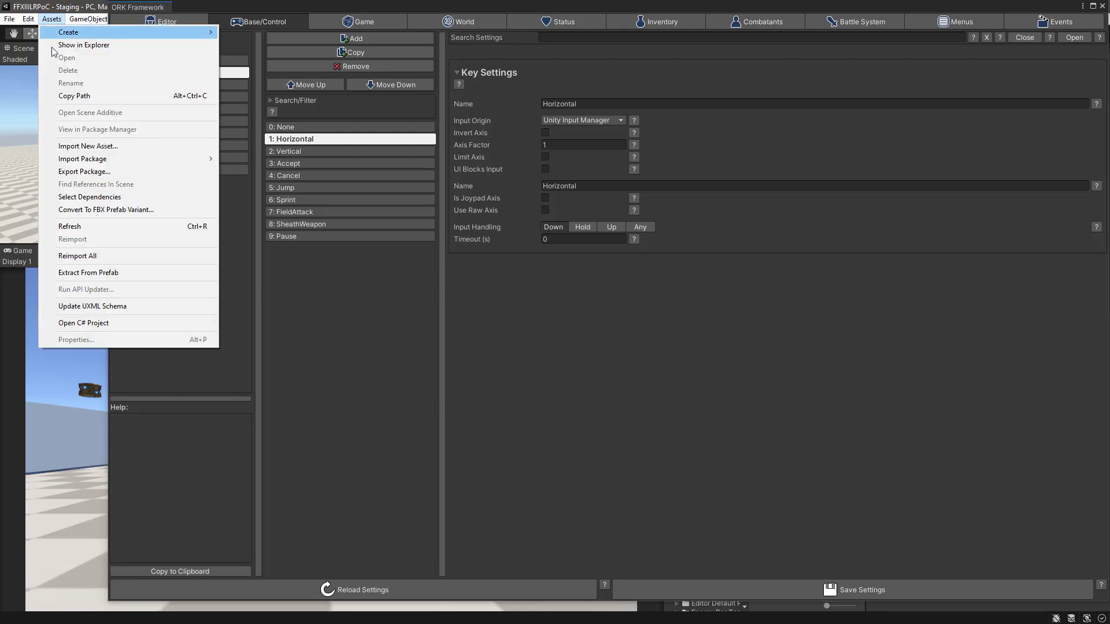
pyautogui.click(28, 19)
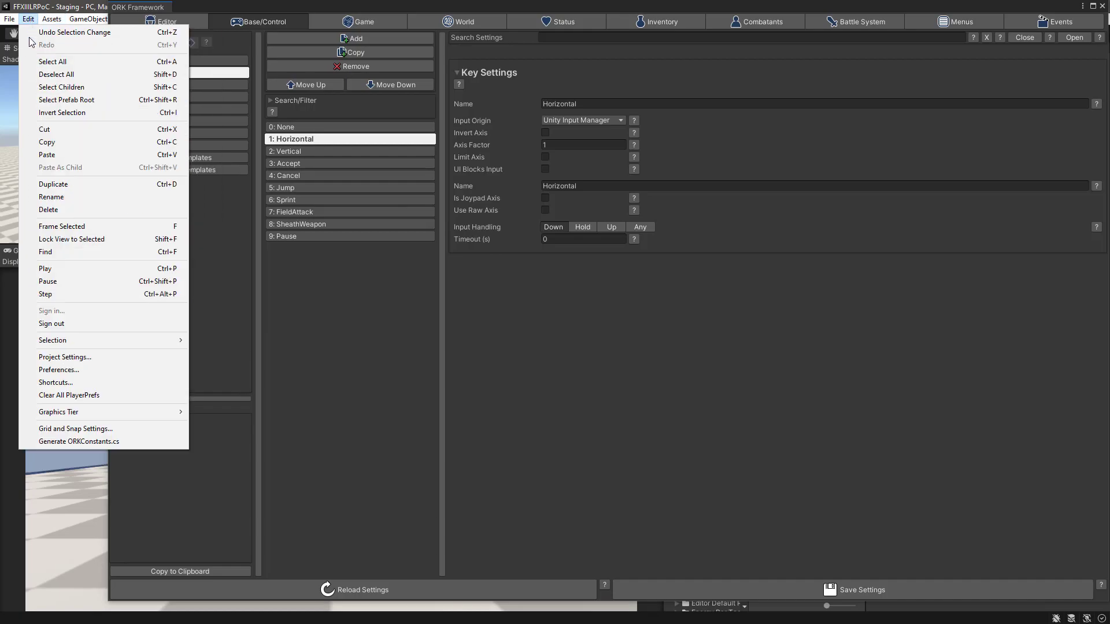
pyautogui.click(50, 357)
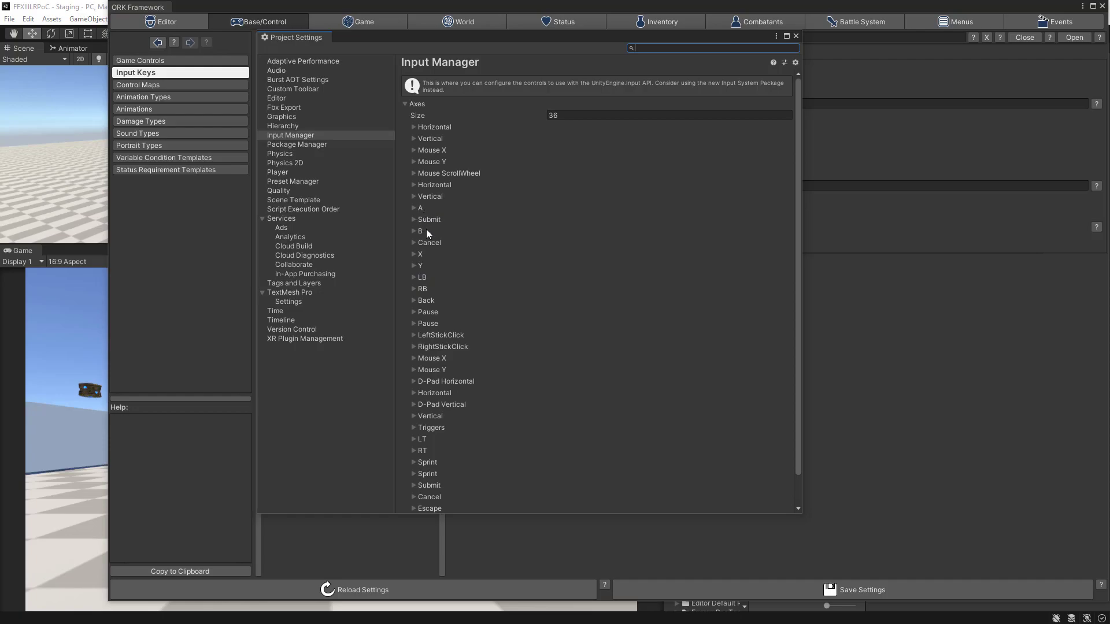
pyautogui.click(413, 208)
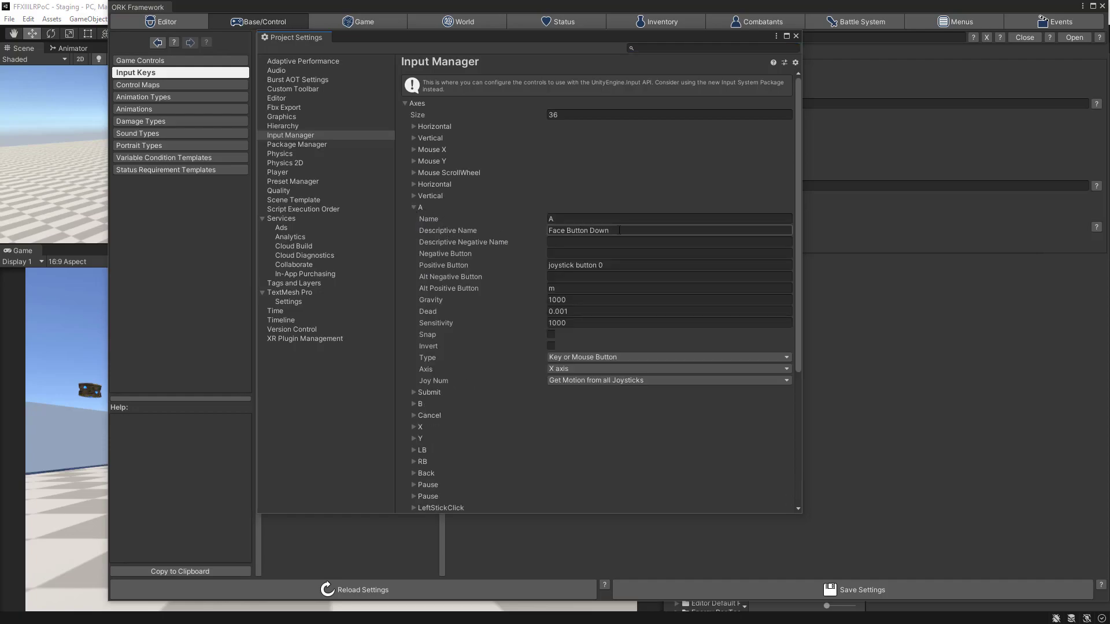
pyautogui.click(605, 265)
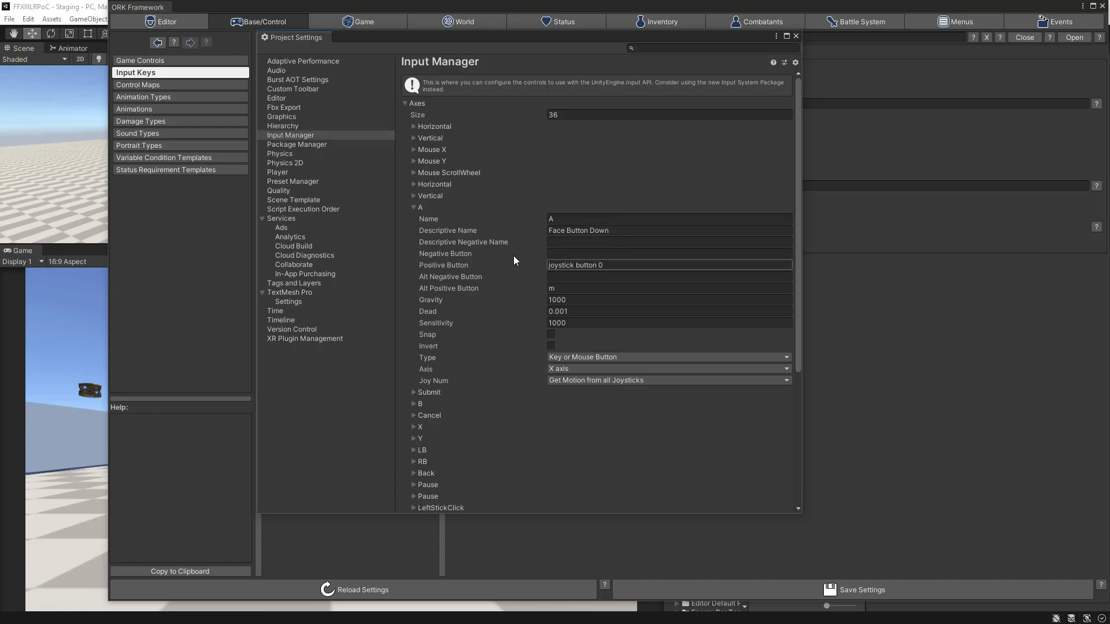
pyautogui.click(414, 207)
pyautogui.click(414, 230)
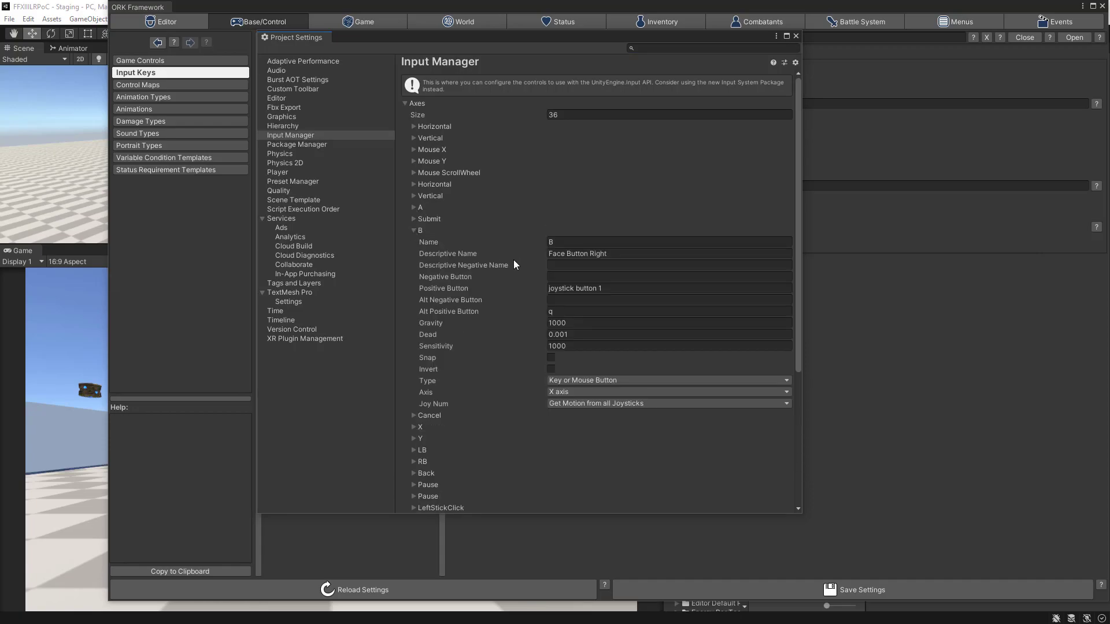
pyautogui.click(599, 288)
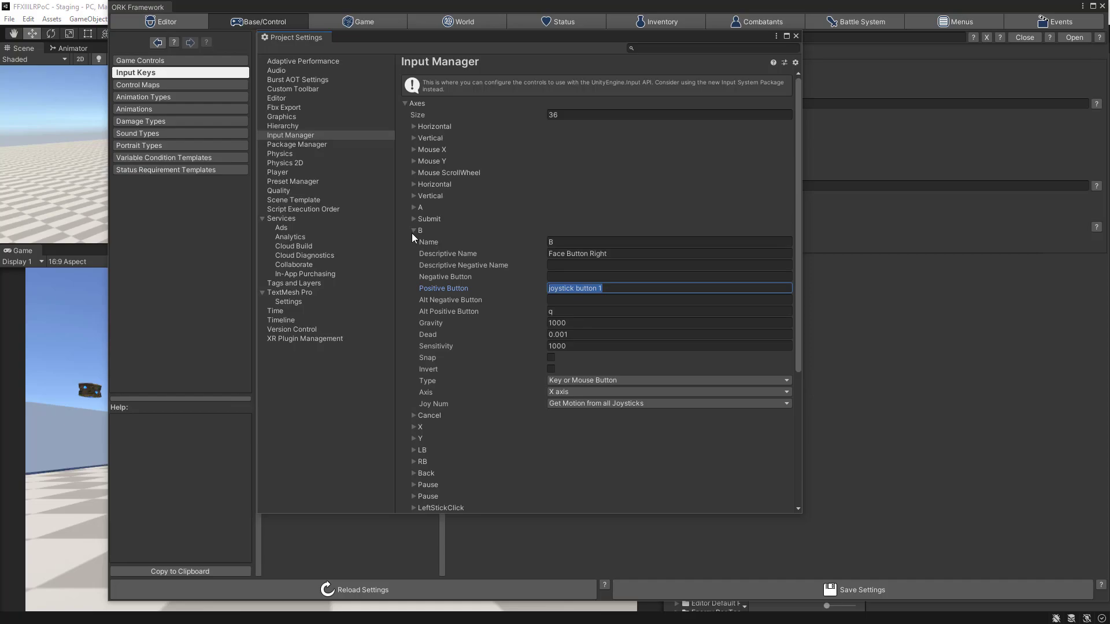
pyautogui.click(412, 231)
# Check the Y axis's positive and alternate positive buttons in the Input Manager, and close the project settings
pyautogui.click(413, 264)
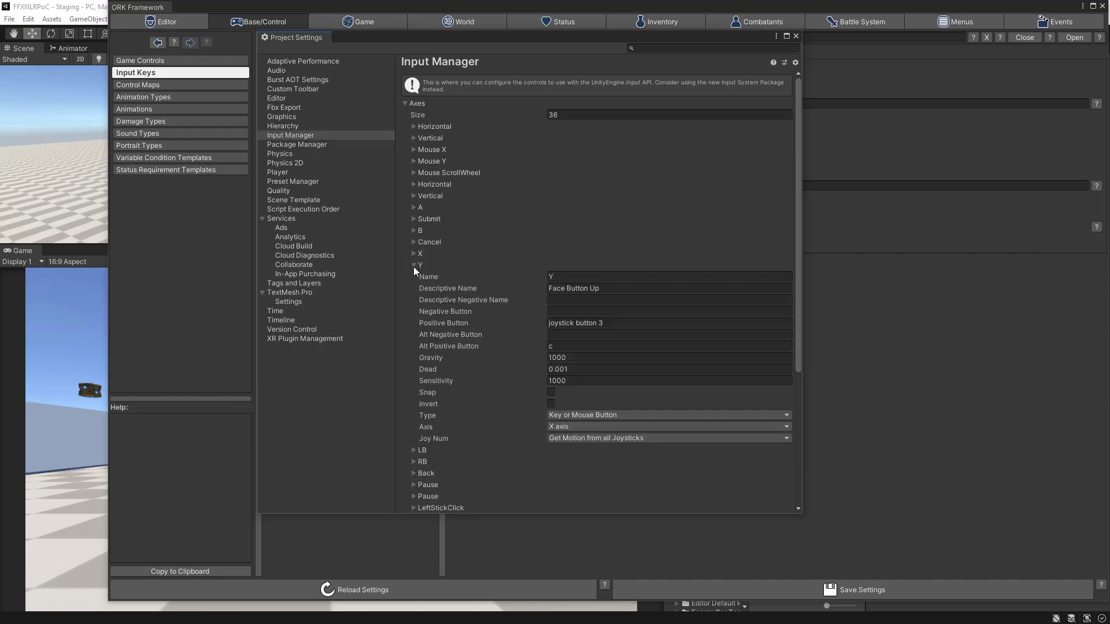
pyautogui.click(593, 322)
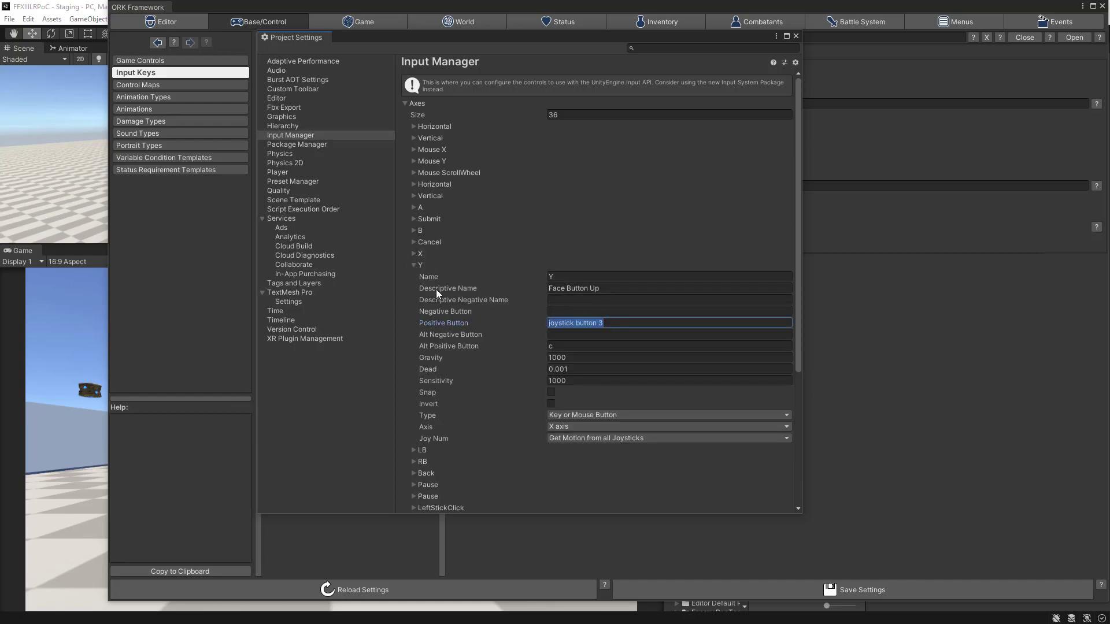
pyautogui.click(414, 267)
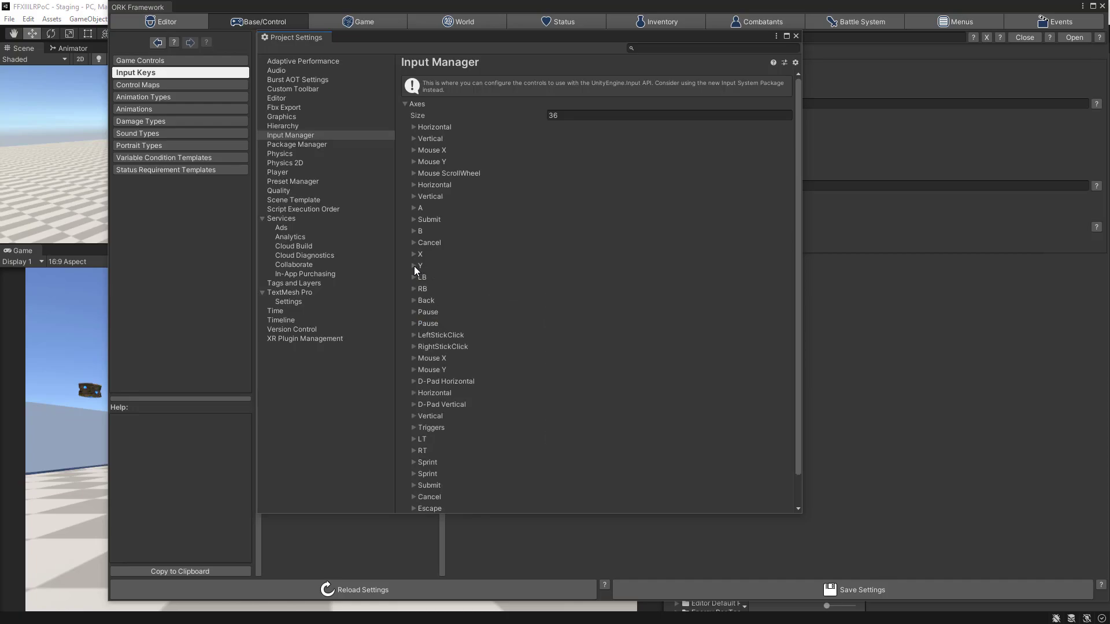
pyautogui.click(414, 266)
pyautogui.click(560, 346)
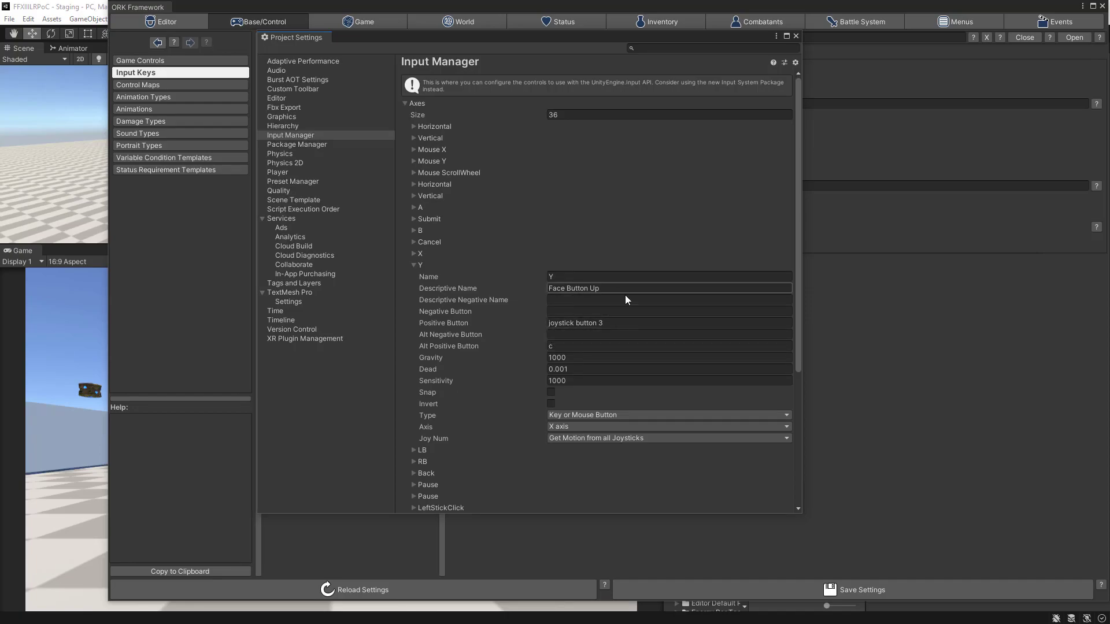
pyautogui.click(414, 264)
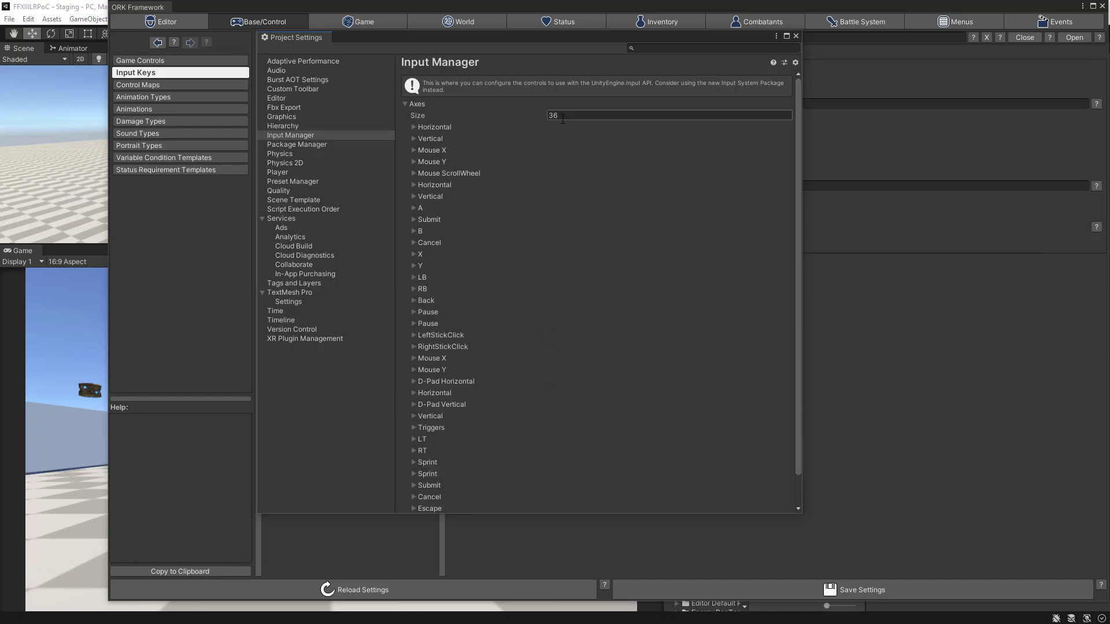
pyautogui.click(796, 35)
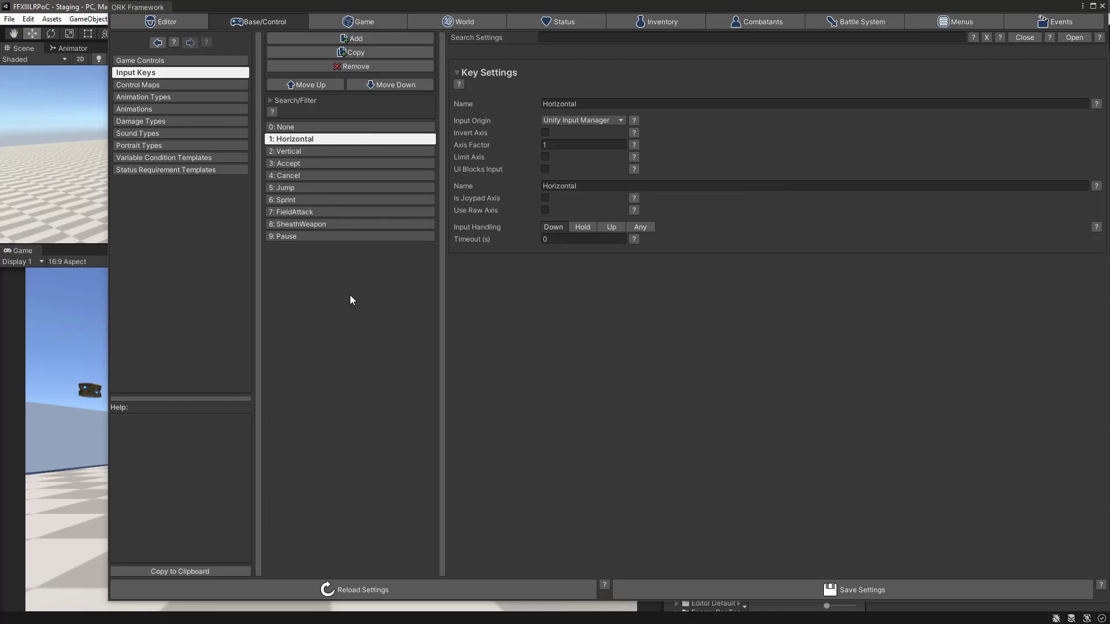
# Add four new input keys to the end of the input key list
pyautogui.click(350, 38)
pyautogui.click(349, 38)
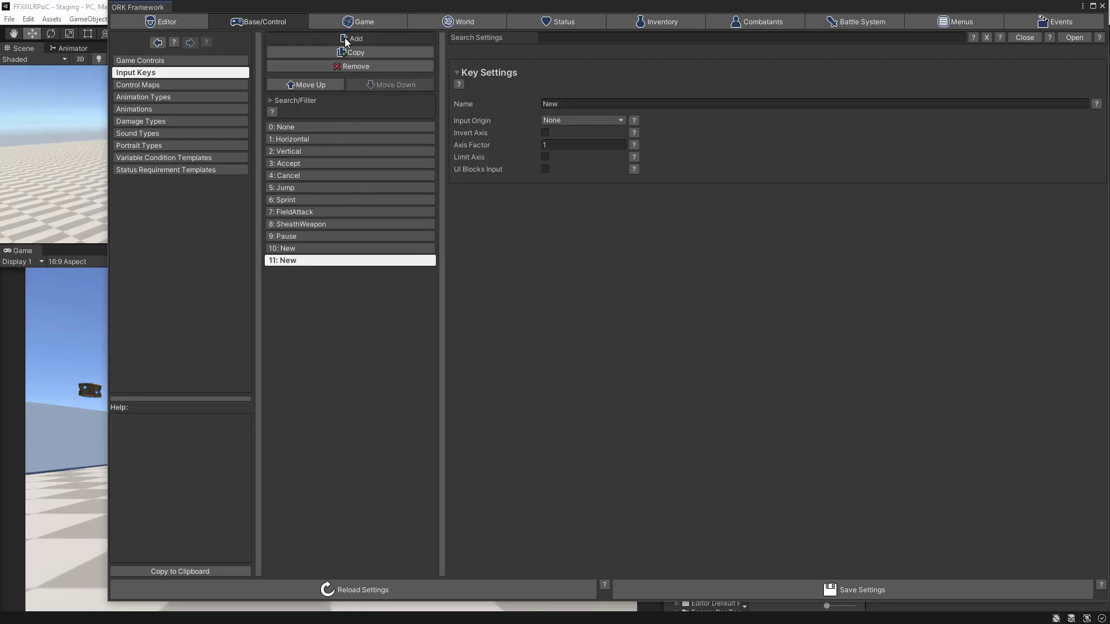
pyautogui.click(346, 40)
pyautogui.click(346, 39)
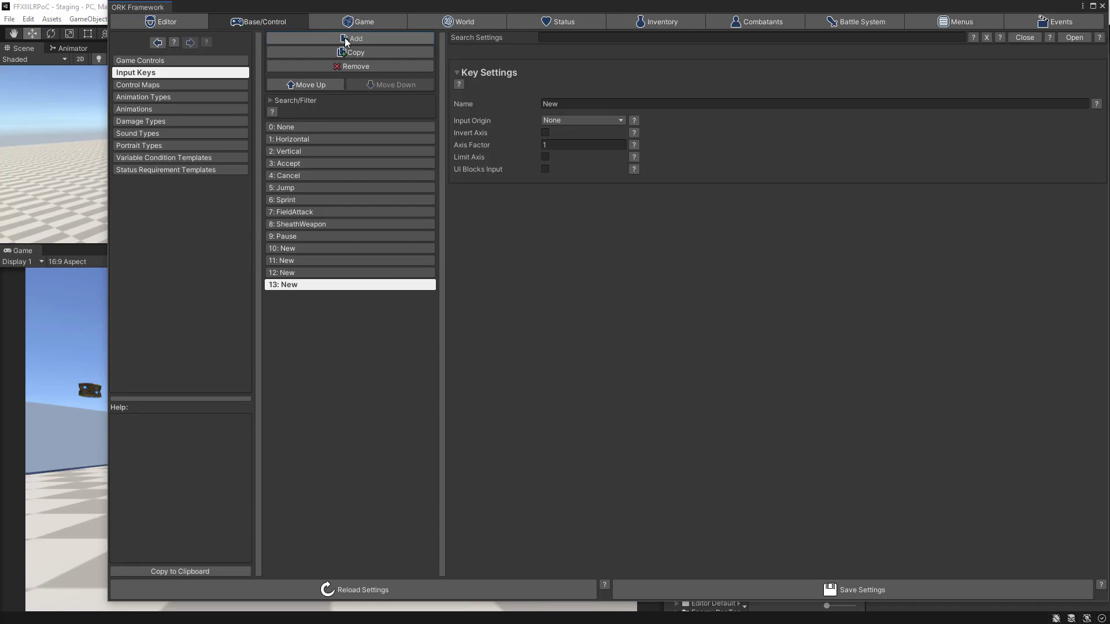
# Name input key 10 ActionKey_Y and set its origin to Unity Input Manager with the input name Y
pyautogui.click(310, 248)
pyautogui.click(560, 104)
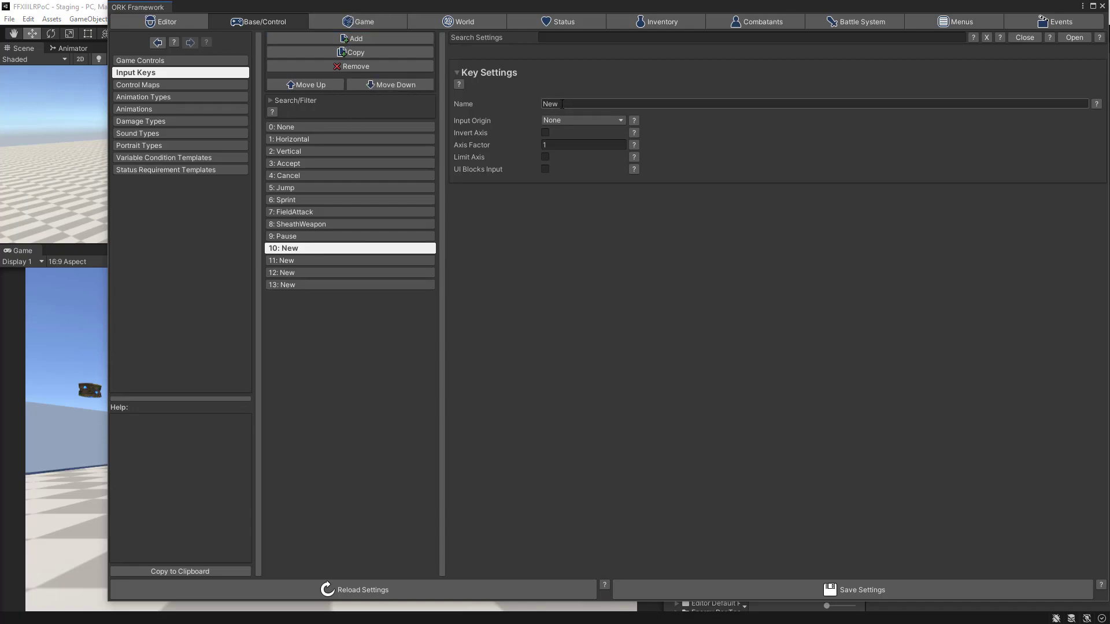
pyautogui.click(563, 104)
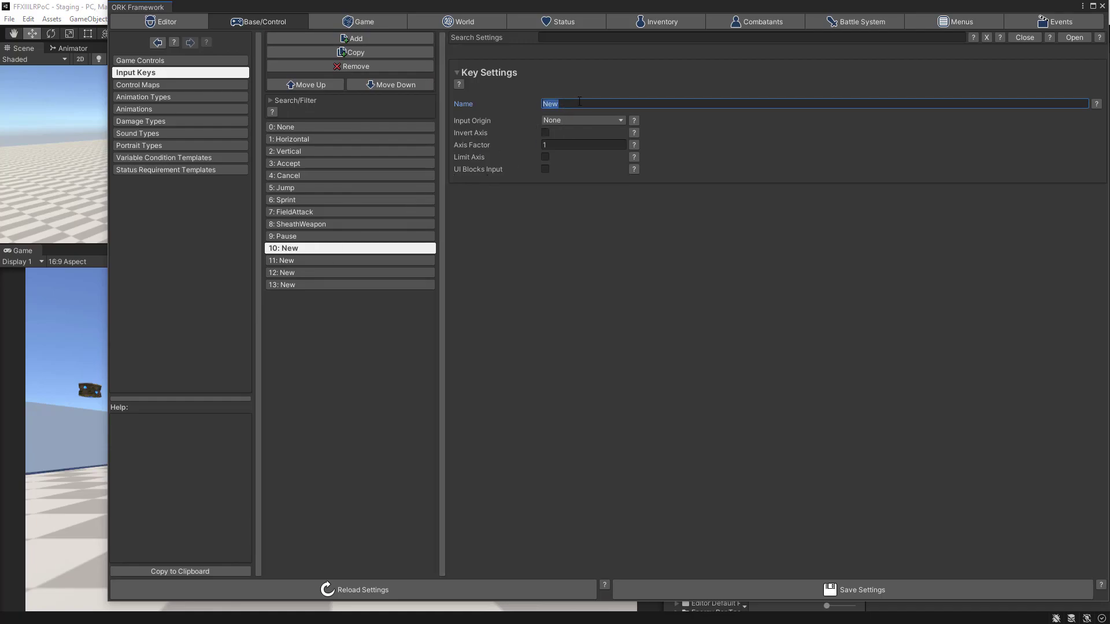
pyautogui.write('ActionKey_Y')
pyautogui.click(568, 120)
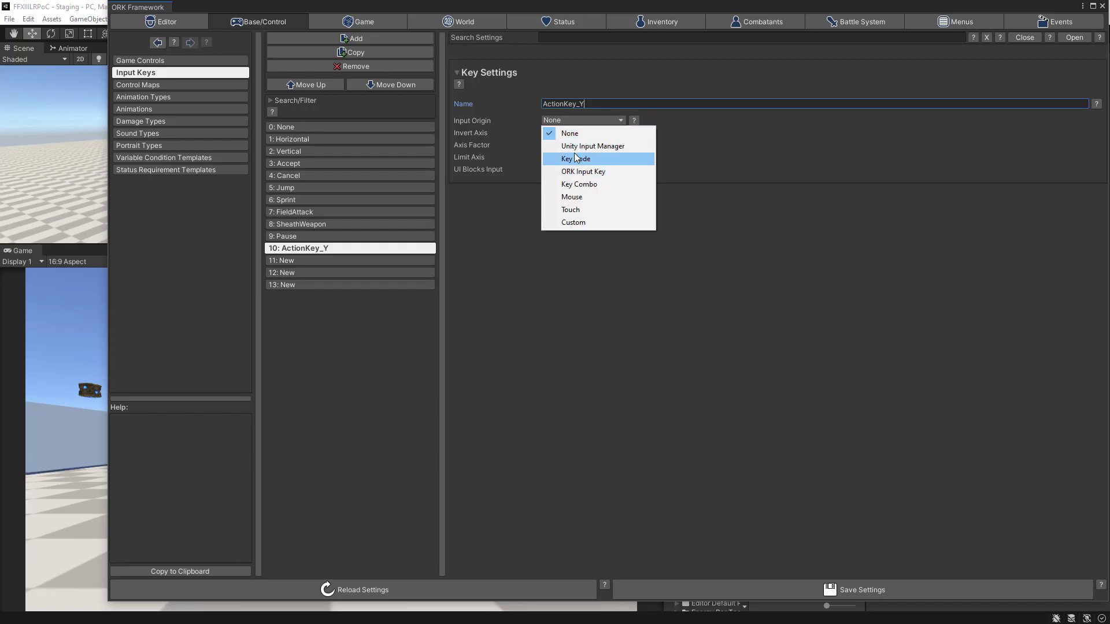
pyautogui.click(578, 147)
pyautogui.click(567, 185)
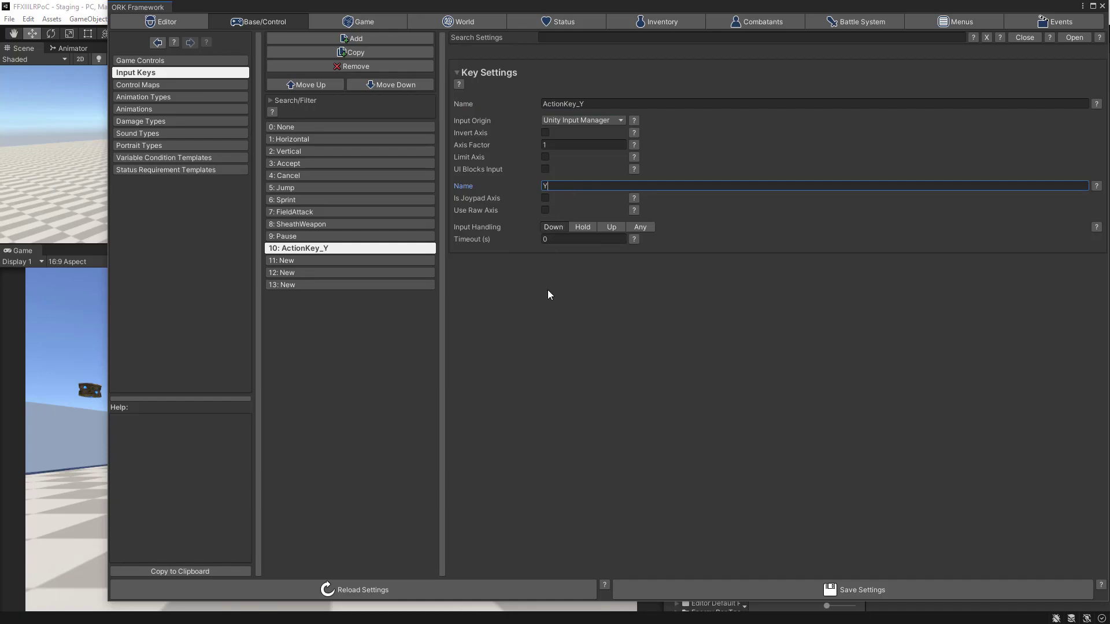
# Name input key 11 ActionKey_B and set its origin to Unity Input Manager with the input name B
pyautogui.click(370, 261)
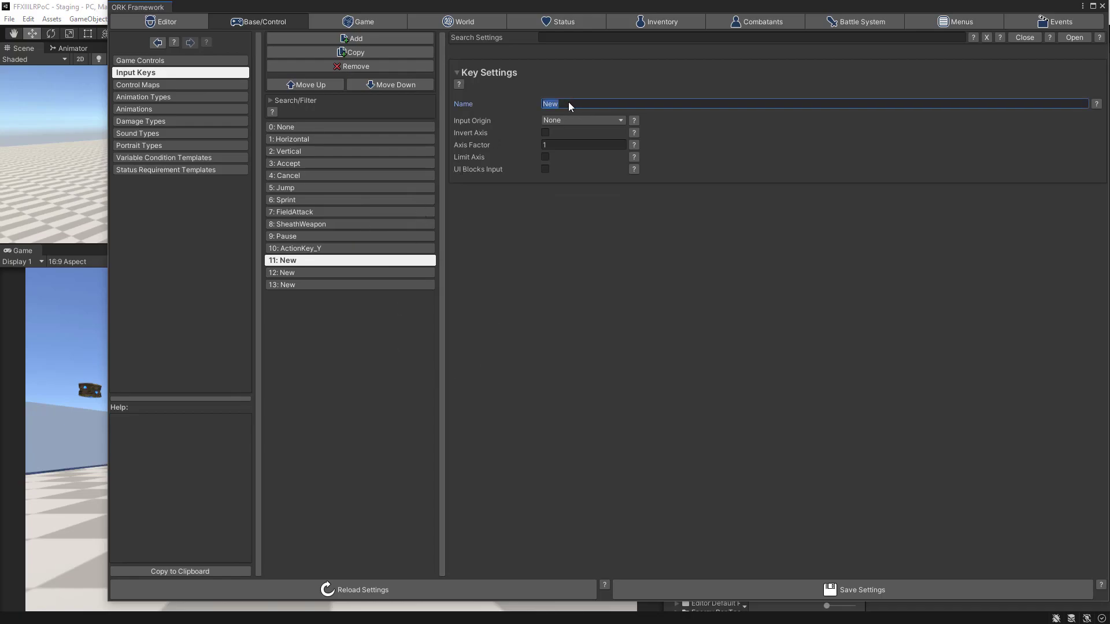
pyautogui.write('A')
pyautogui.write('ctionKLe')
pyautogui.write('ey')
pyautogui.write('_')
pyautogui.write('B')
pyautogui.click(590, 121)
pyautogui.click(586, 146)
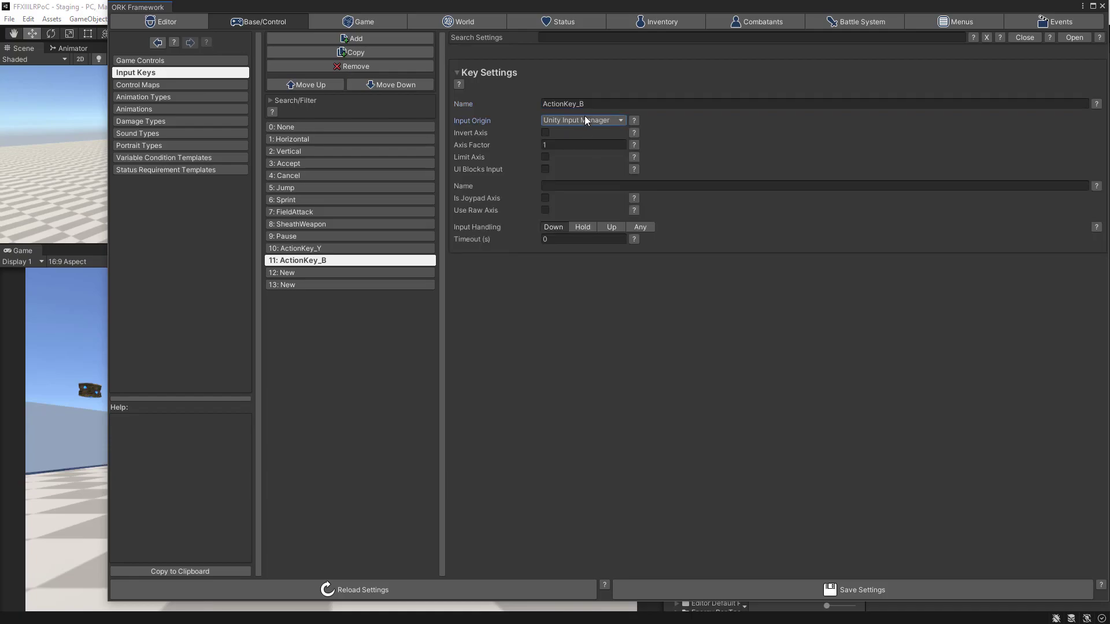
pyautogui.click(558, 186)
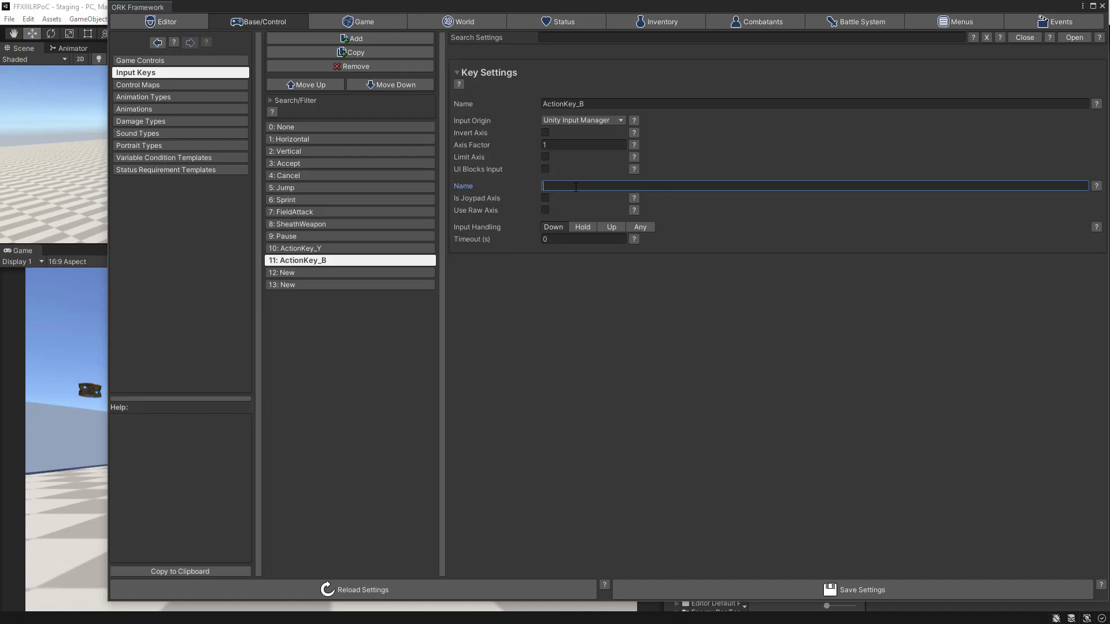
pyautogui.write('B')
# Name input key 12 ActionKey_A and set its origin to Unity Input Manager with the input name A
pyautogui.click(370, 273)
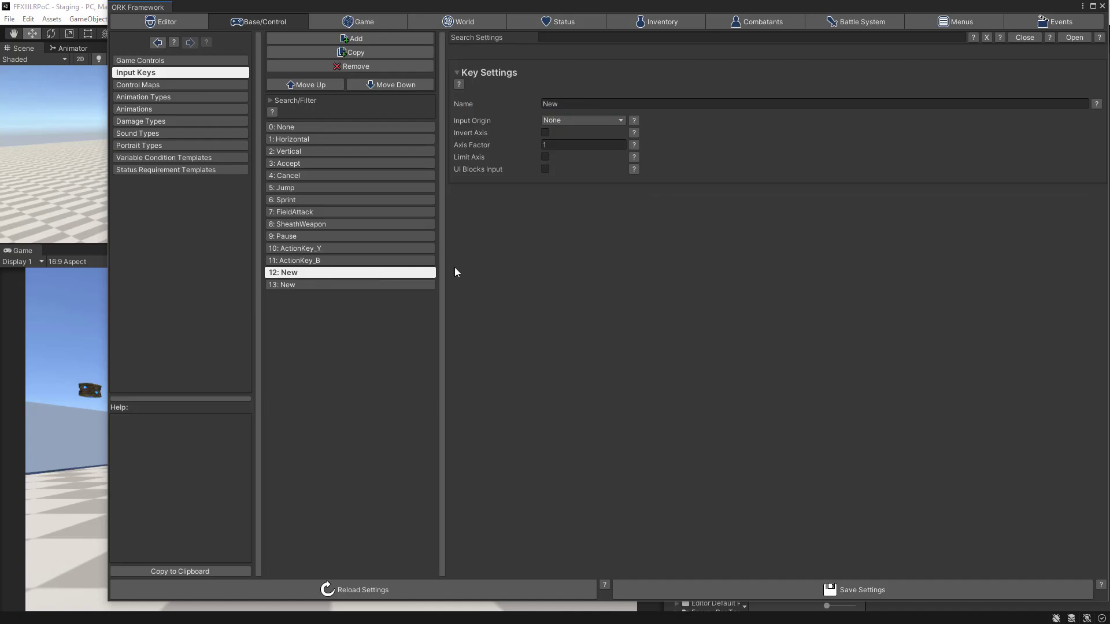
pyautogui.click(562, 106)
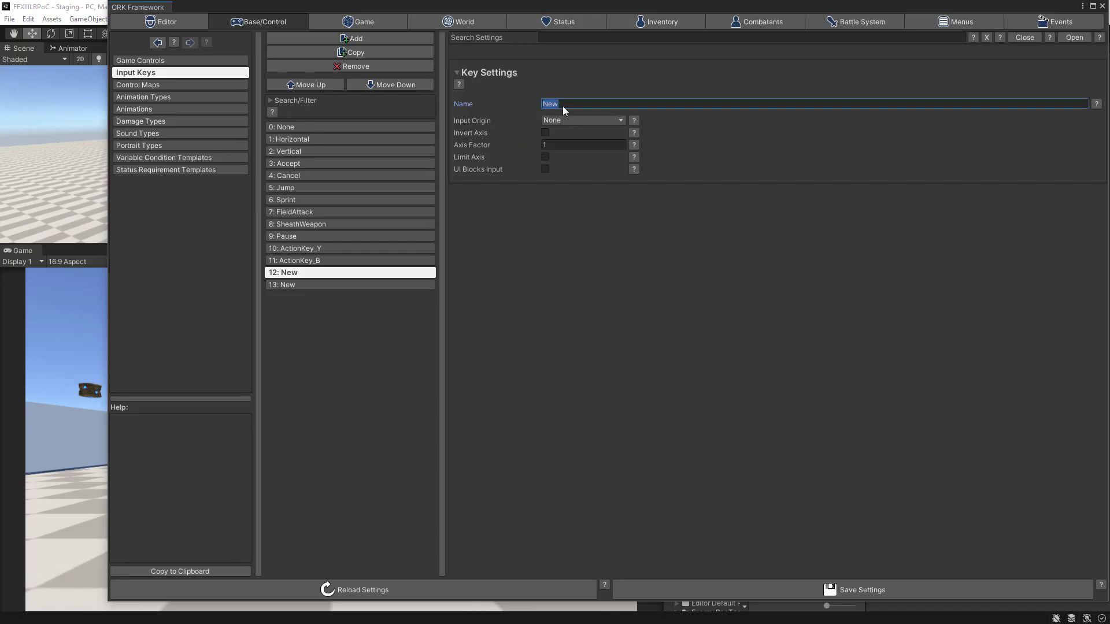
pyautogui.write('ActionKey_A')
pyautogui.click(560, 118)
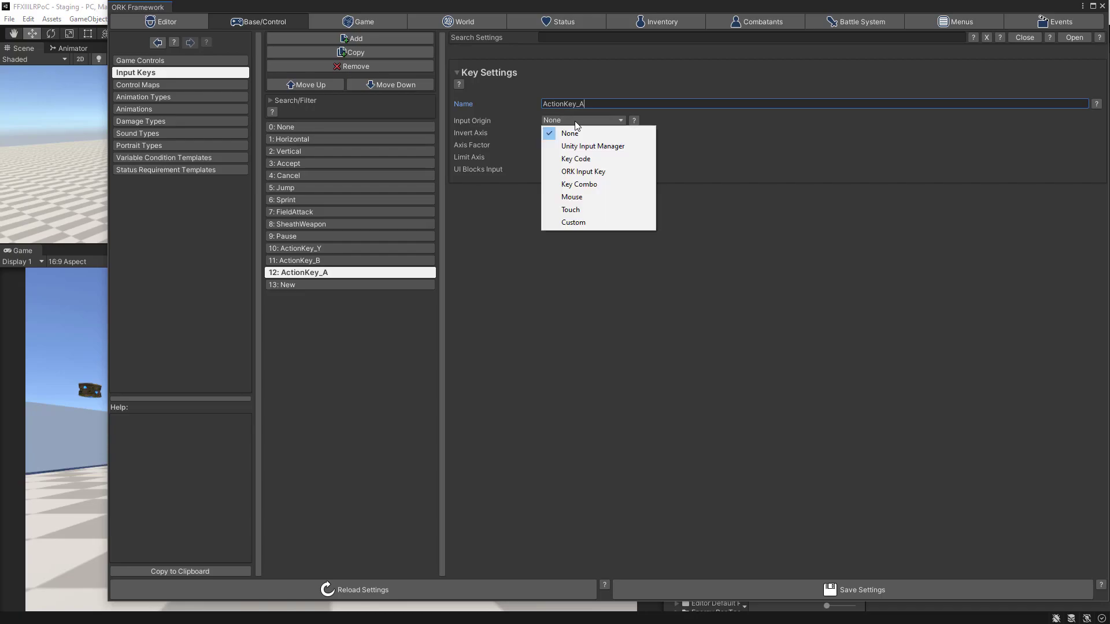
pyautogui.click(584, 148)
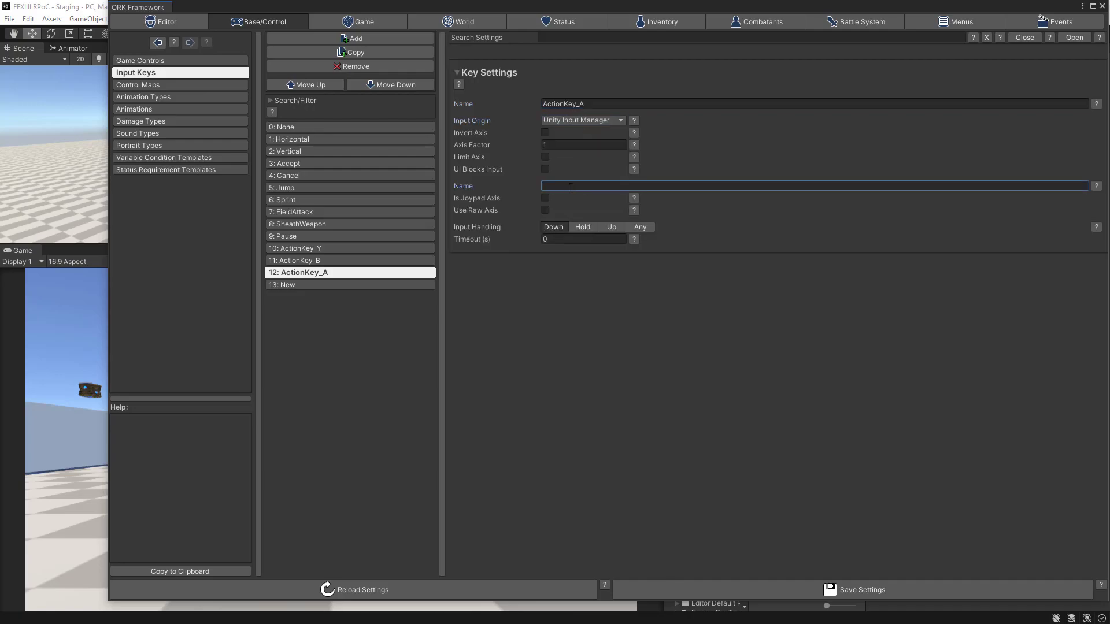
pyautogui.write('A')
# Name input key 13 ActionKey_X
pyautogui.click(366, 284)
pyautogui.click(587, 104)
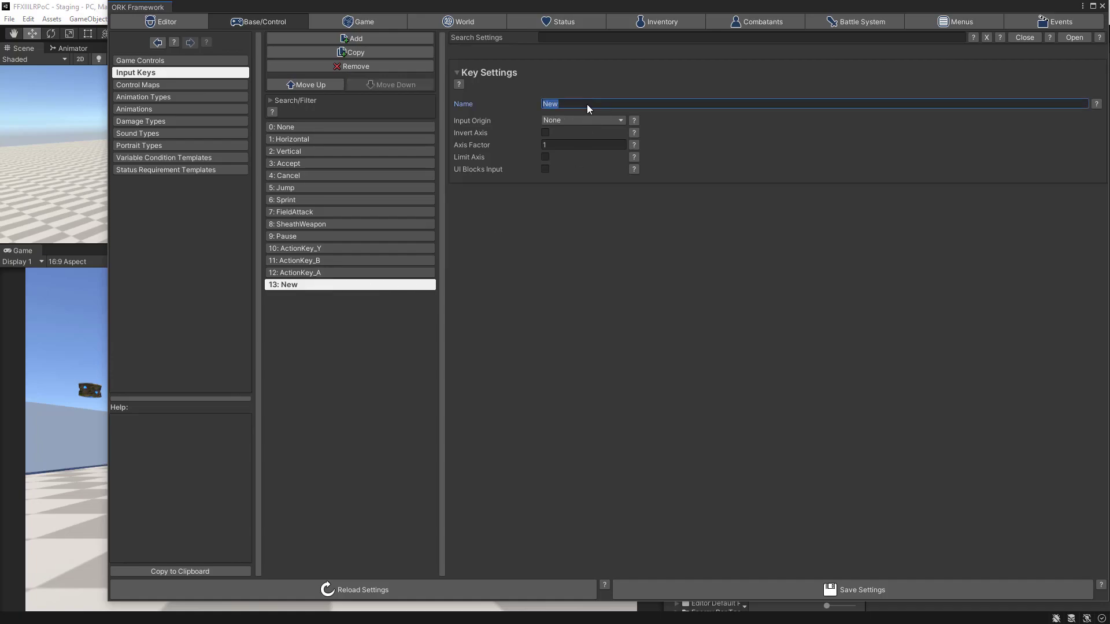
pyautogui.write('aCTION')
pyautogui.press('BackSpace')
pyautogui.press('BackSpace')
pyautogui.press('BackSpace')
pyautogui.press('BackSpace')
pyautogui.press('BackSpace')
pyautogui.write('C')
pyautogui.press('BackSpace')
pyautogui.press('BackSpace')
pyautogui.write('Action')
# Set the ActionKey_X origin to Unity Input Manager with the input name X and save the settings
pyautogui.click(582, 122)
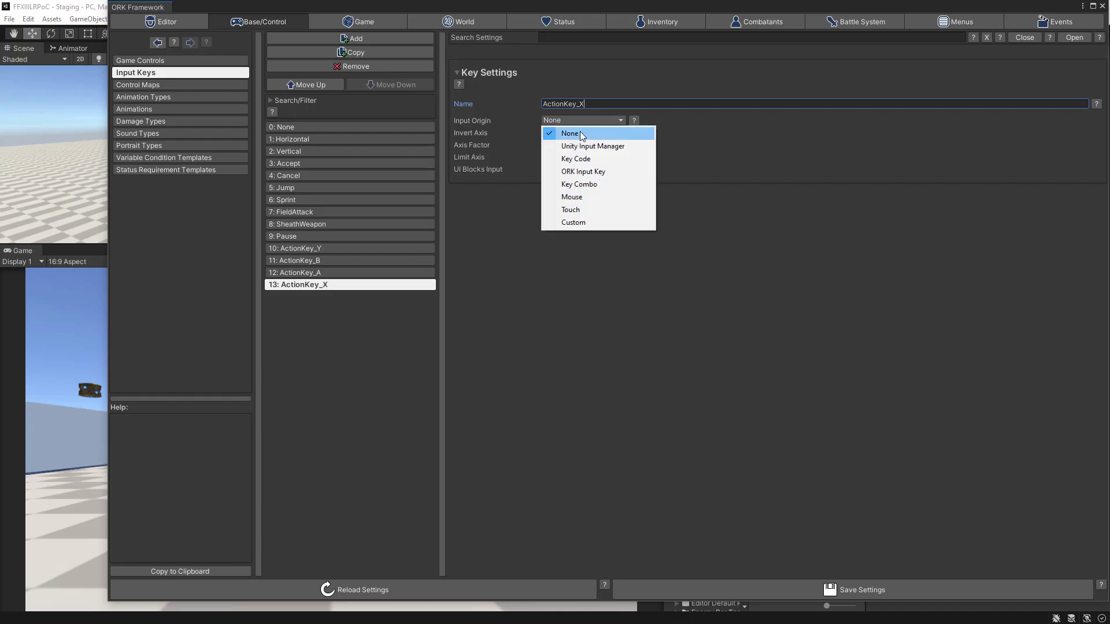
pyautogui.click(580, 147)
pyautogui.click(576, 185)
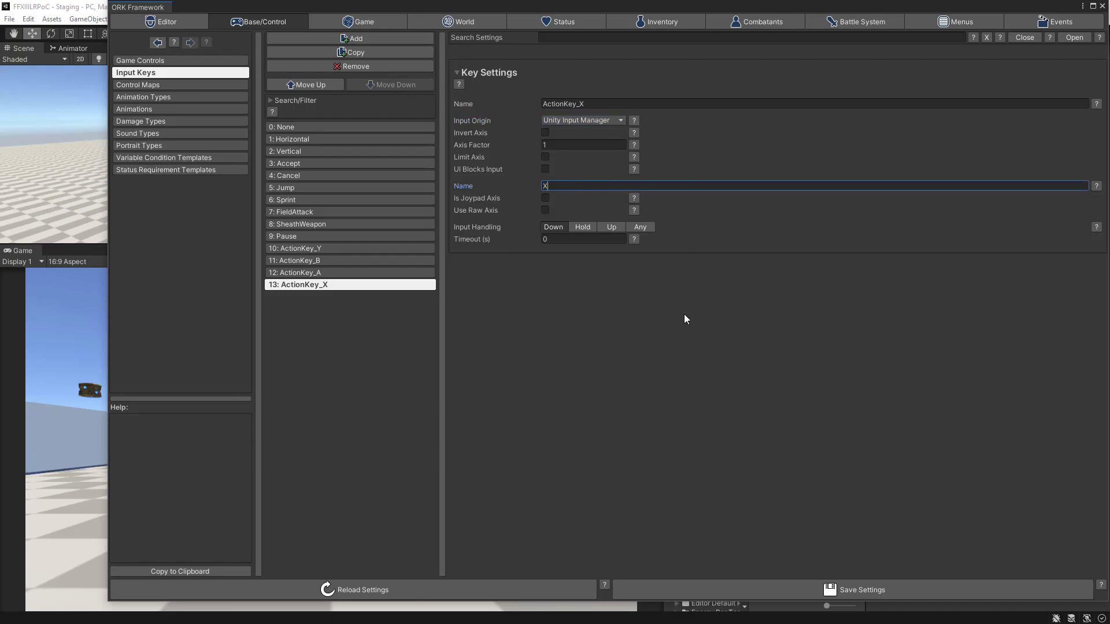
pyautogui.click(855, 588)
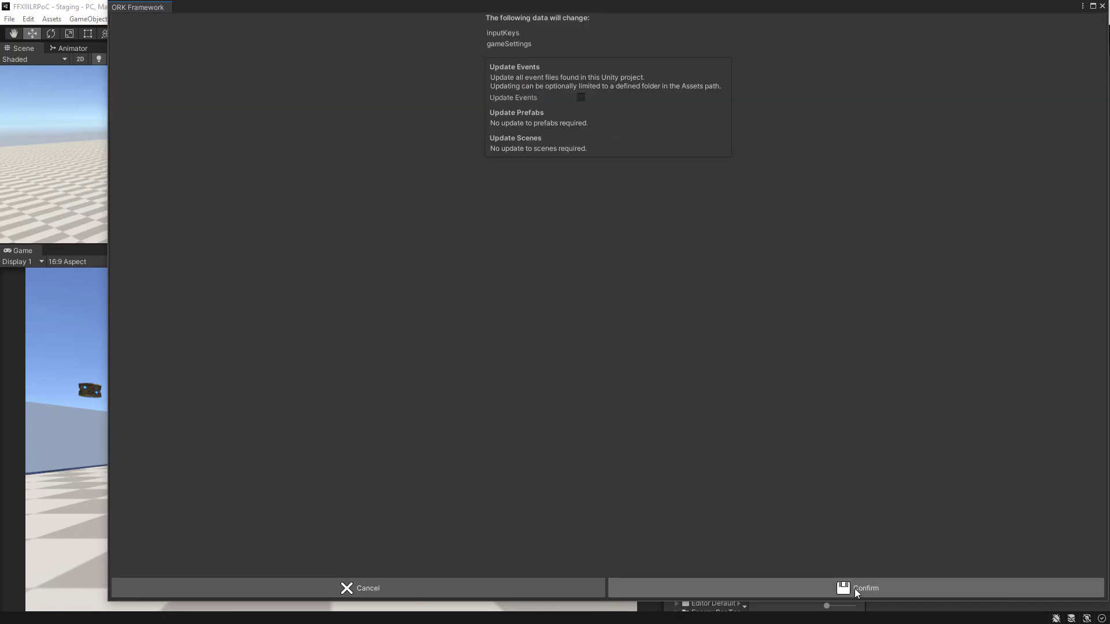
pyautogui.click(854, 589)
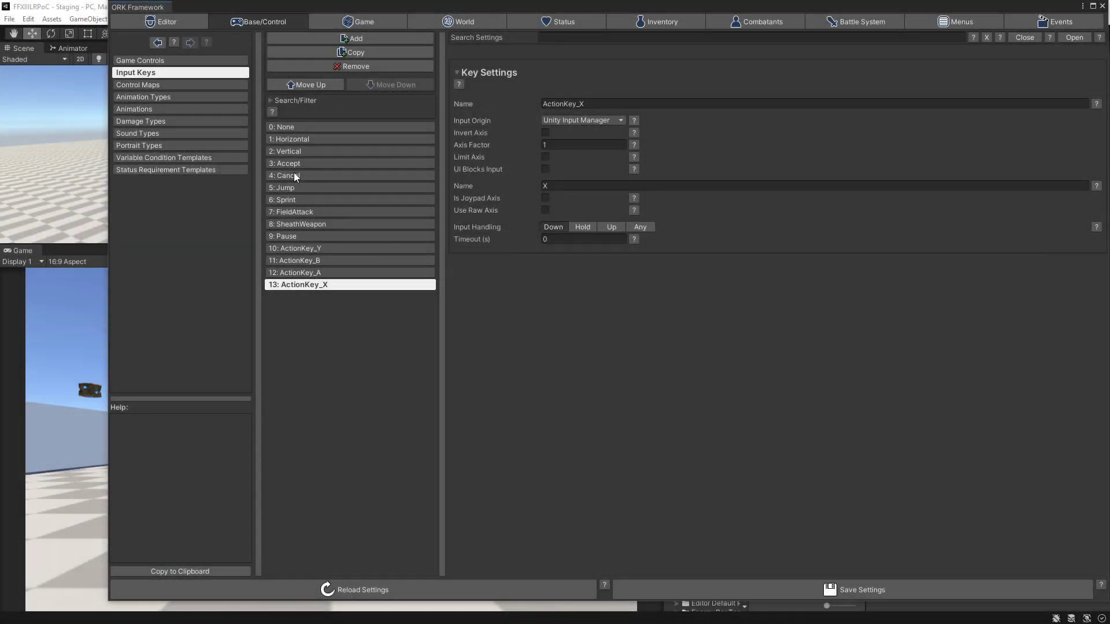
# Add a new control map and name it ActionKeysMap
pyautogui.click(187, 86)
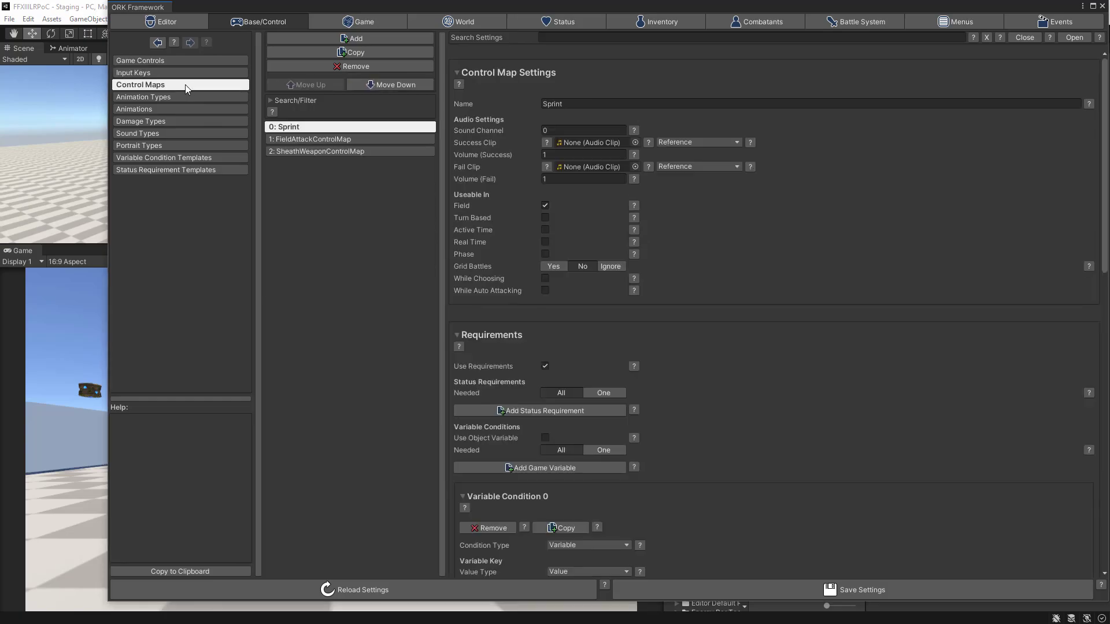
pyautogui.click(329, 37)
pyautogui.click(566, 104)
pyautogui.write('ActionKey')
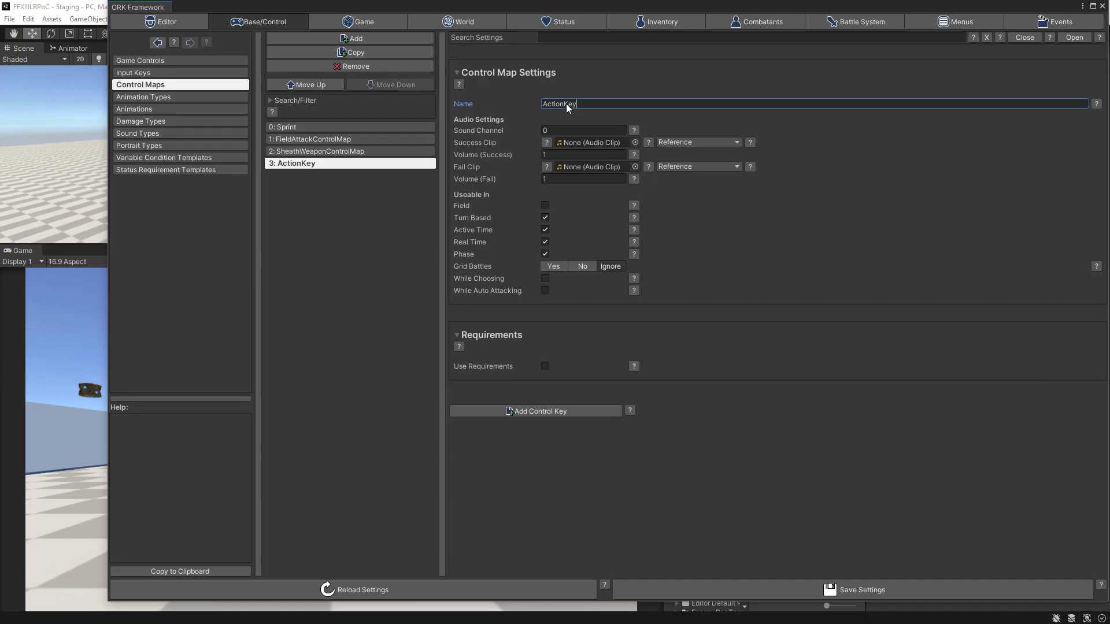
pyautogui.write('M')
pyautogui.press('BackSpace')
pyautogui.press('BackSpace')
pyautogui.write('ysMa')
# Shrink the ORK Framework window to uncover the project assets and open the UI folder inside Resources/Audio
pyautogui.moveTo(688, 7); pyautogui.dragTo(604, 9)
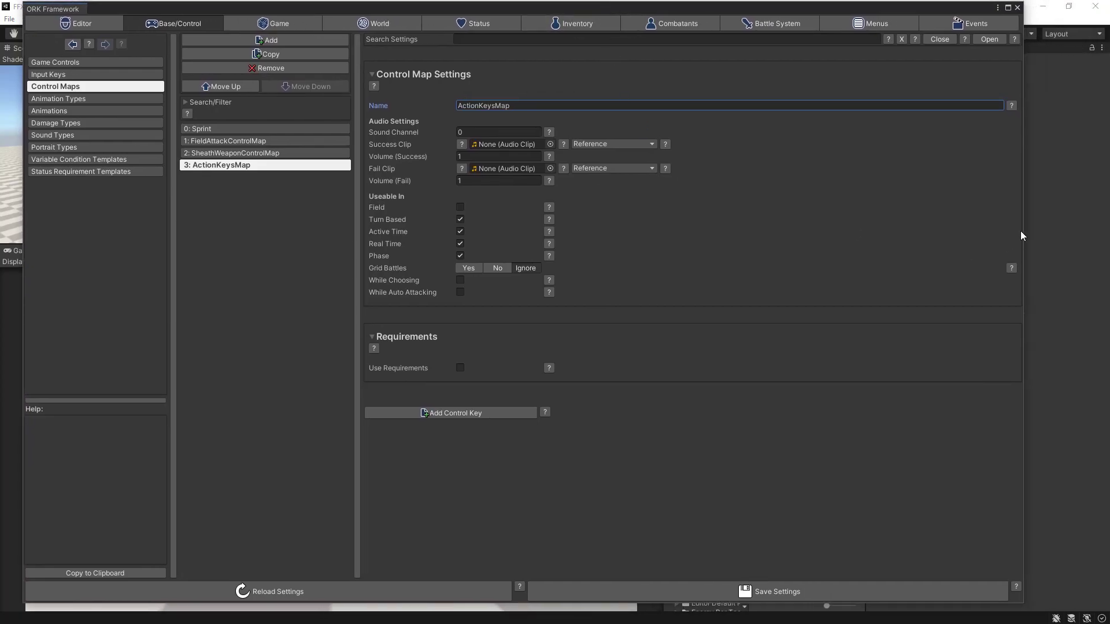
pyautogui.moveTo(1026, 229); pyautogui.dragTo(709, 234)
pyautogui.moveTo(519, 14); pyautogui.dragTo(501, 12)
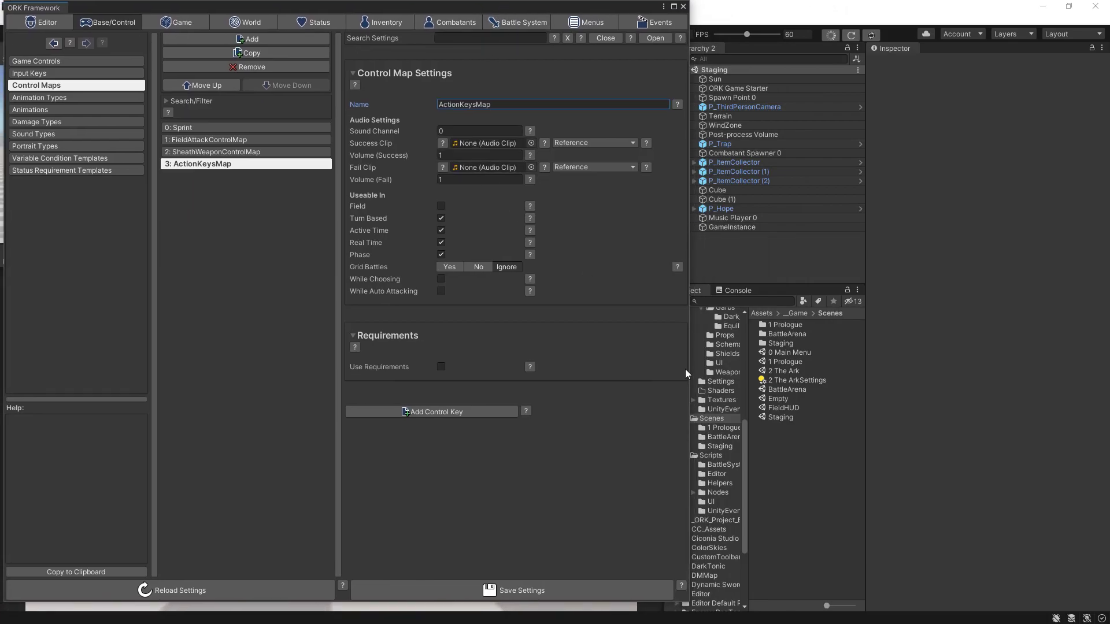
pyautogui.moveTo(748, 456); pyautogui.dragTo(788, 380)
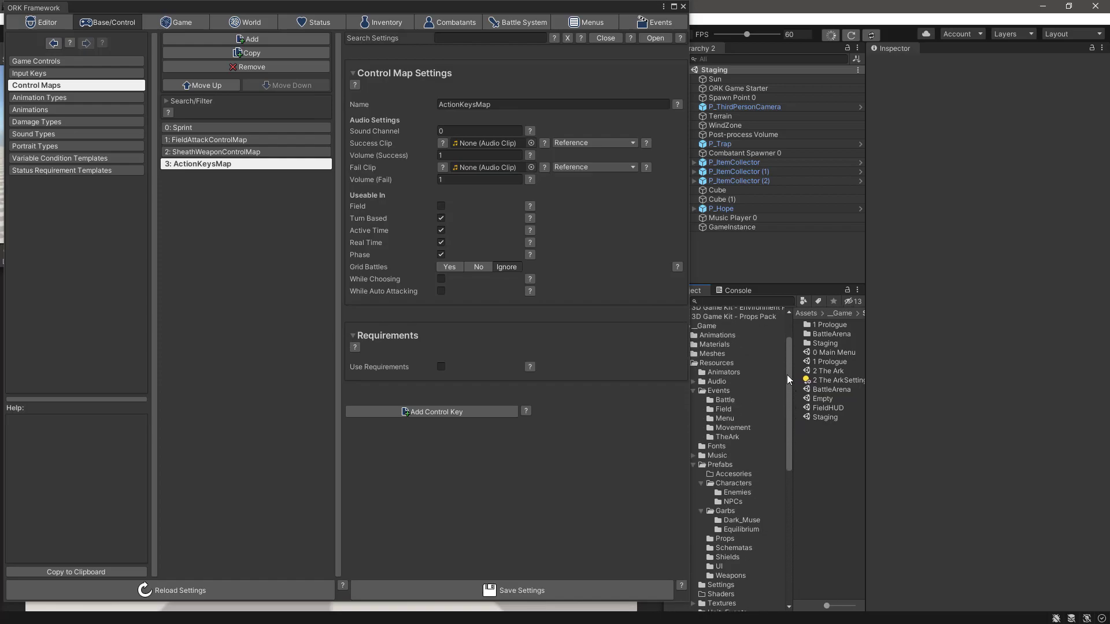
pyautogui.click(715, 381)
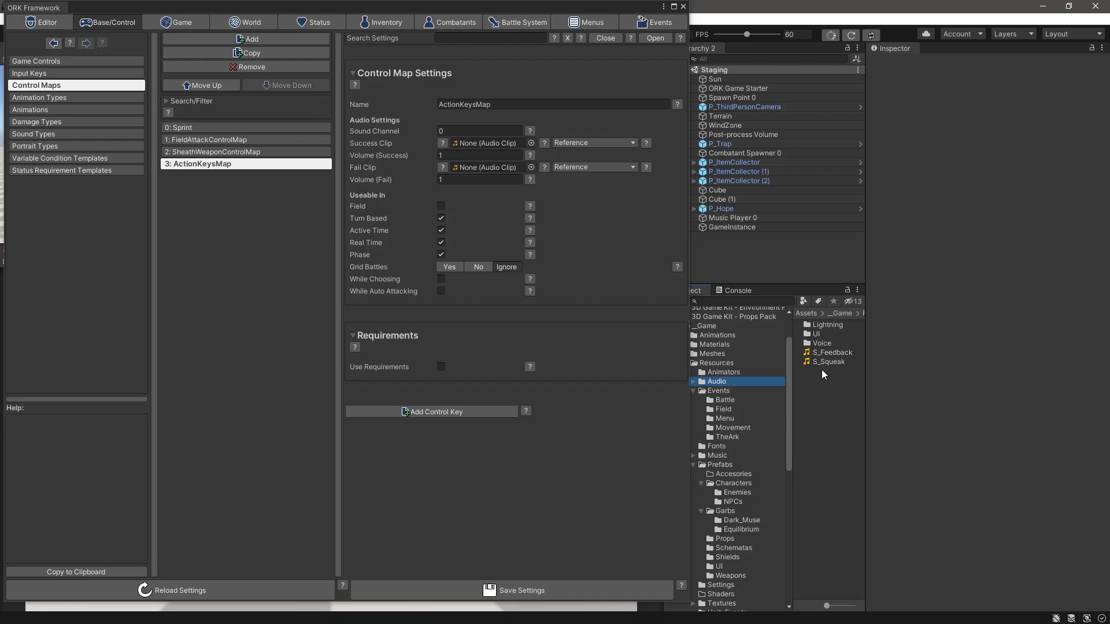
pyautogui.doubleClick(814, 334)
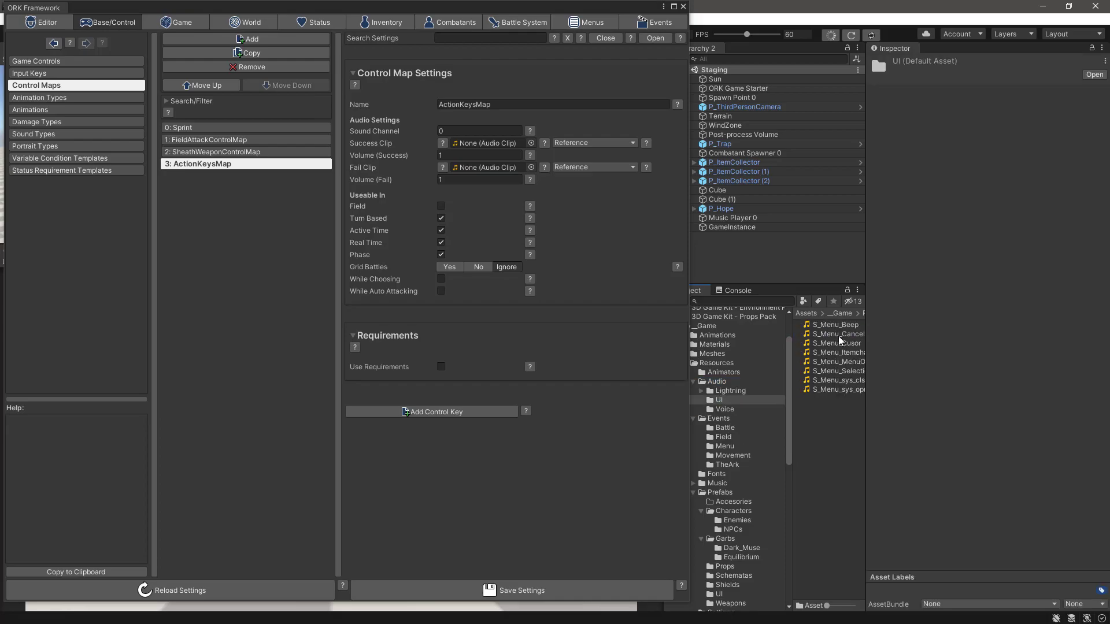
pyautogui.moveTo(865, 421); pyautogui.dragTo(941, 418)
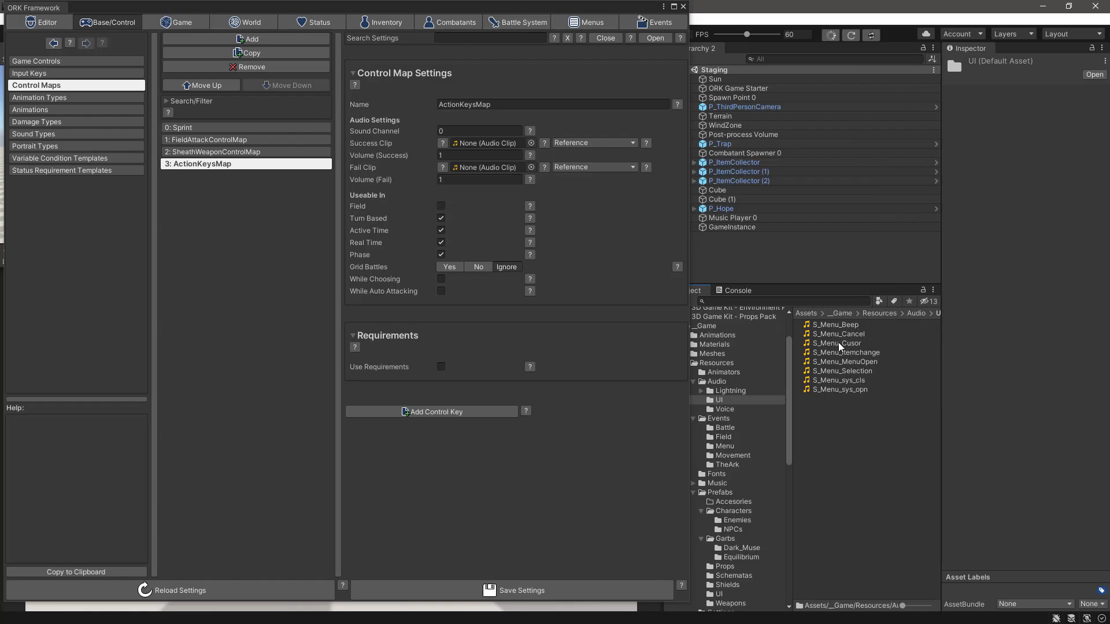
# Assign S_Menu_Cusor as the success clip and S_Menu_Beep as the fail clip, both with the Resources source option
pyautogui.moveTo(840, 345); pyautogui.dragTo(488, 145)
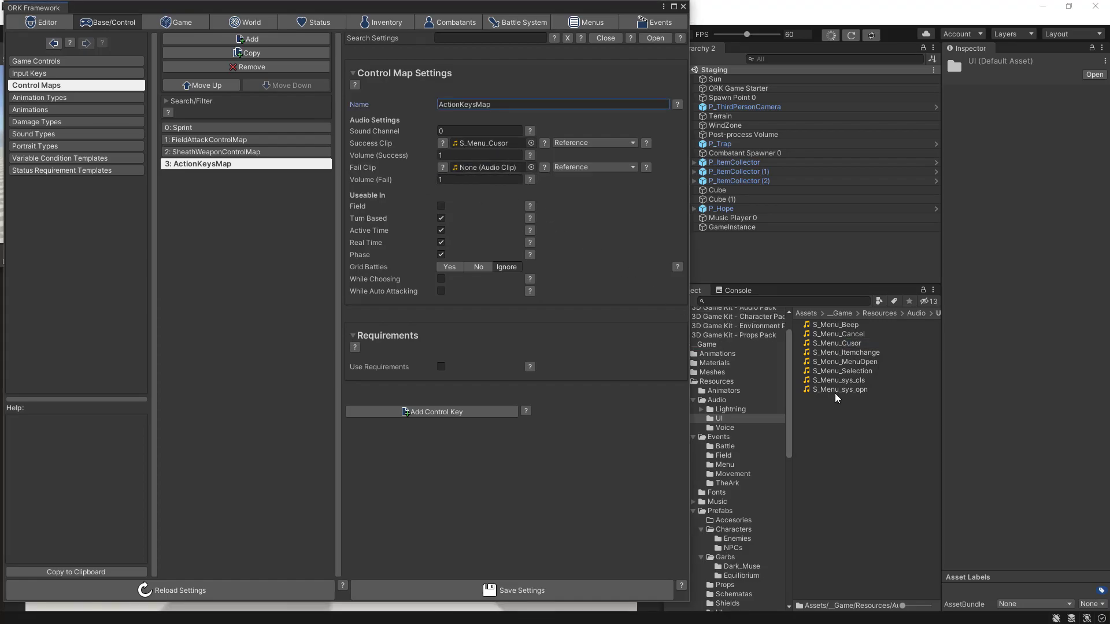
pyautogui.moveTo(856, 334); pyautogui.dragTo(490, 175)
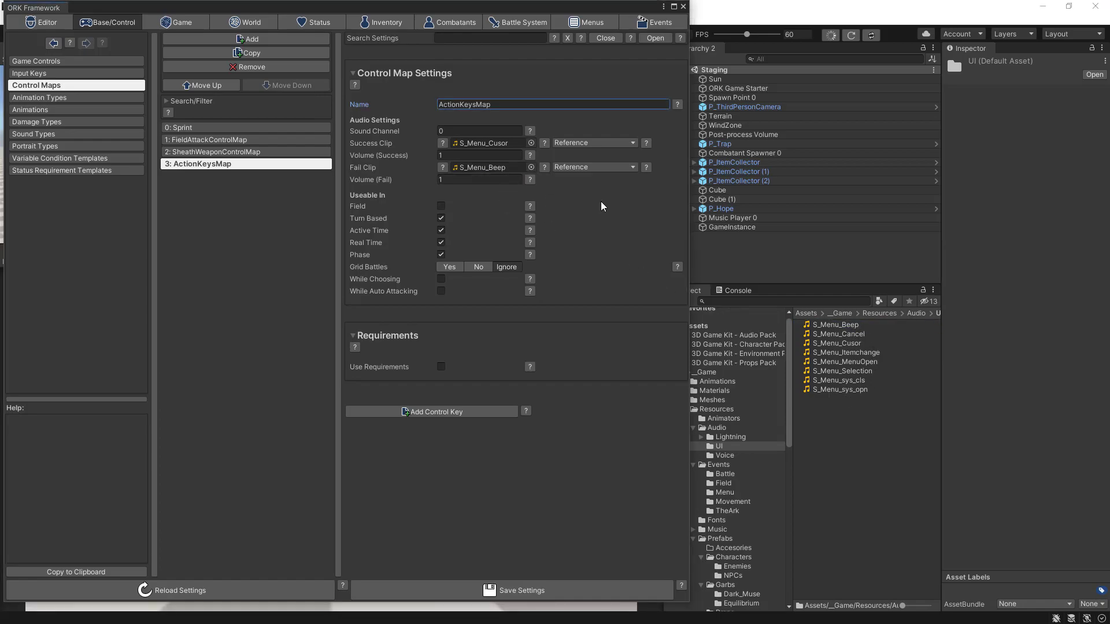
pyautogui.click(604, 143)
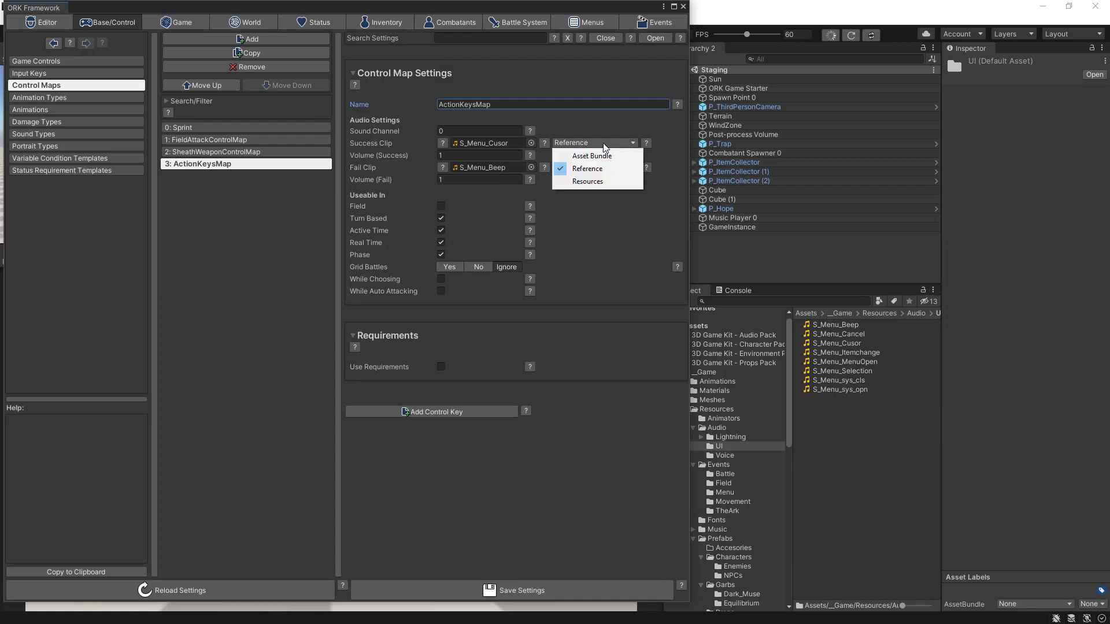
pyautogui.click(575, 182)
pyautogui.click(572, 168)
pyautogui.click(574, 210)
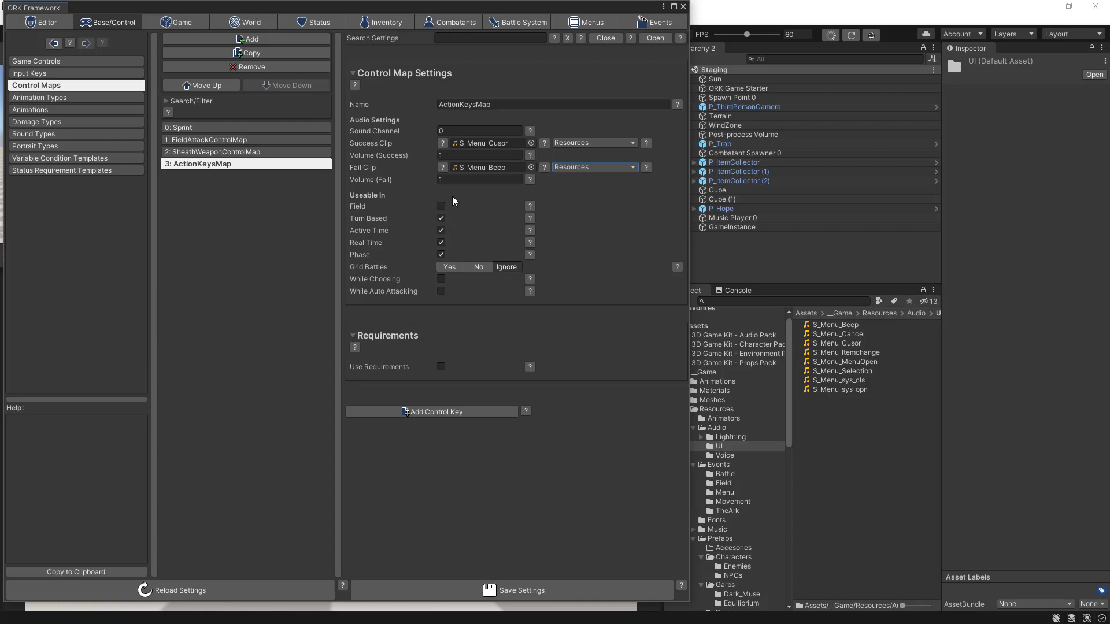
# Restrict ActionKeysMap to Real Time use with Grid Battles set to No, and save the settings
pyautogui.click(441, 219)
pyautogui.click(441, 230)
pyautogui.click(442, 255)
pyautogui.click(478, 268)
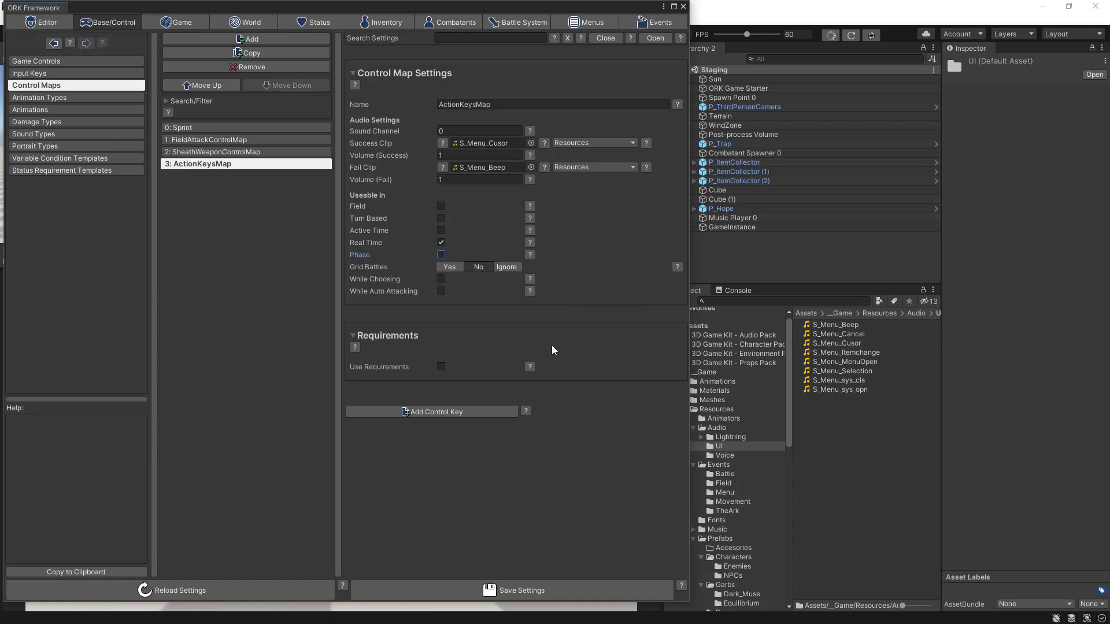
pyautogui.click(491, 588)
pyautogui.click(479, 592)
# Add a control key to ActionKeysMap and set its input key to 10: ActionKey_Y
pyautogui.moveTo(689, 306); pyautogui.dragTo(851, 307)
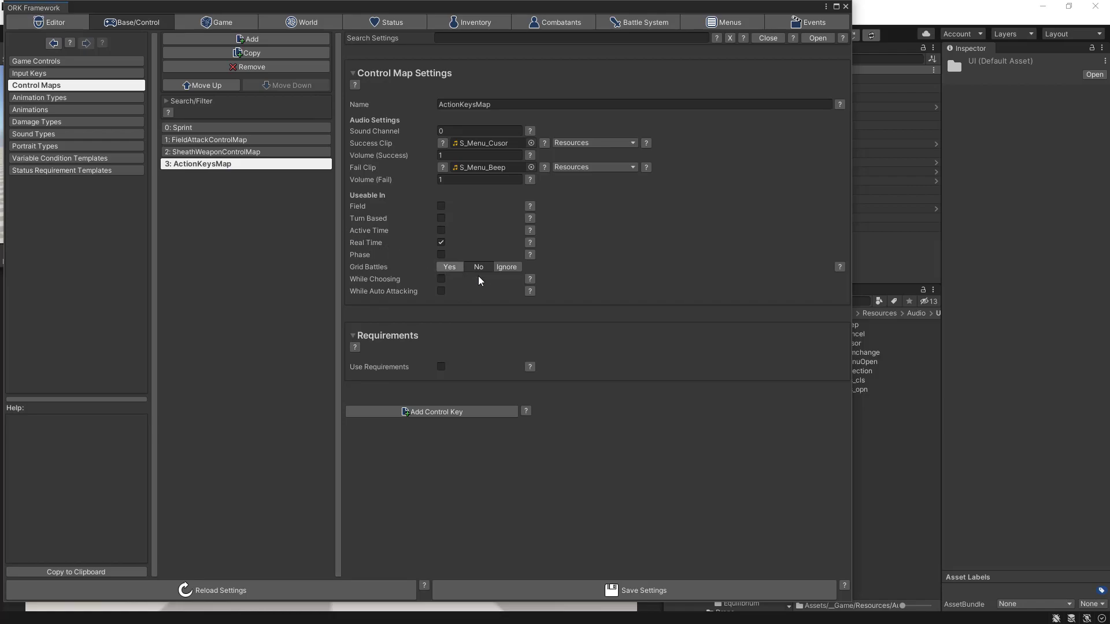
pyautogui.click(437, 413)
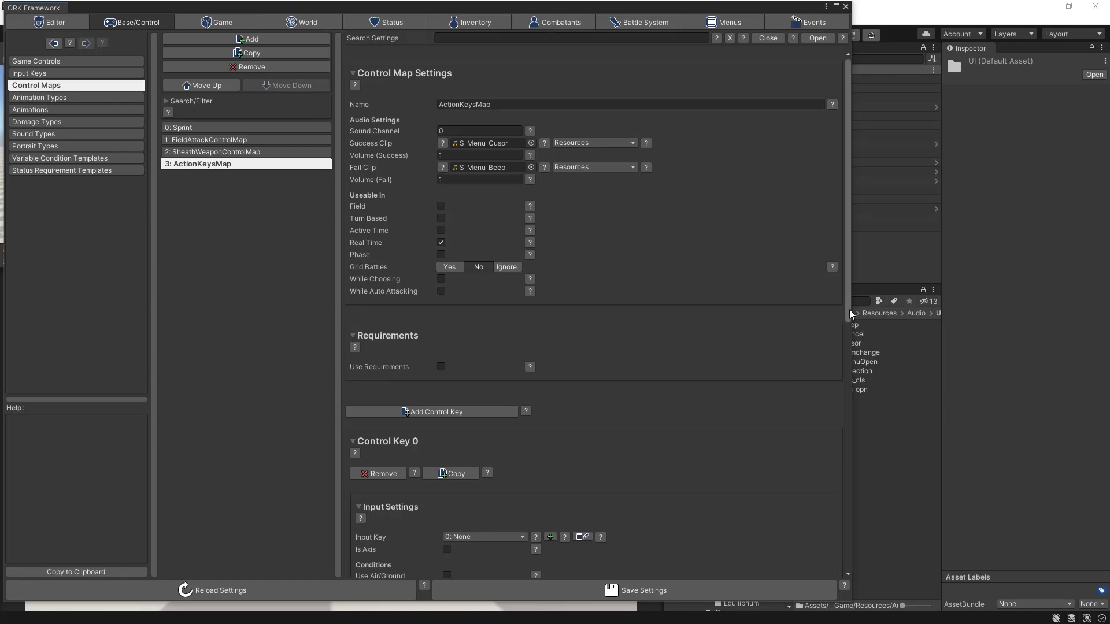
pyautogui.scroll(-5, 840, 417)
pyautogui.scroll(-2, 840, 418)
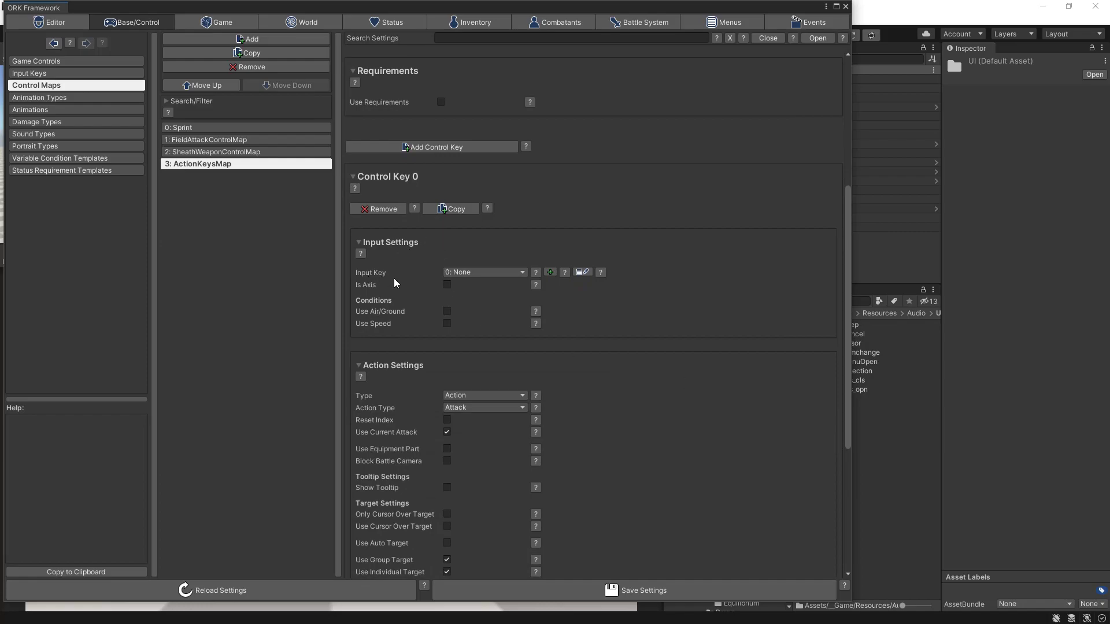
pyautogui.click(505, 272)
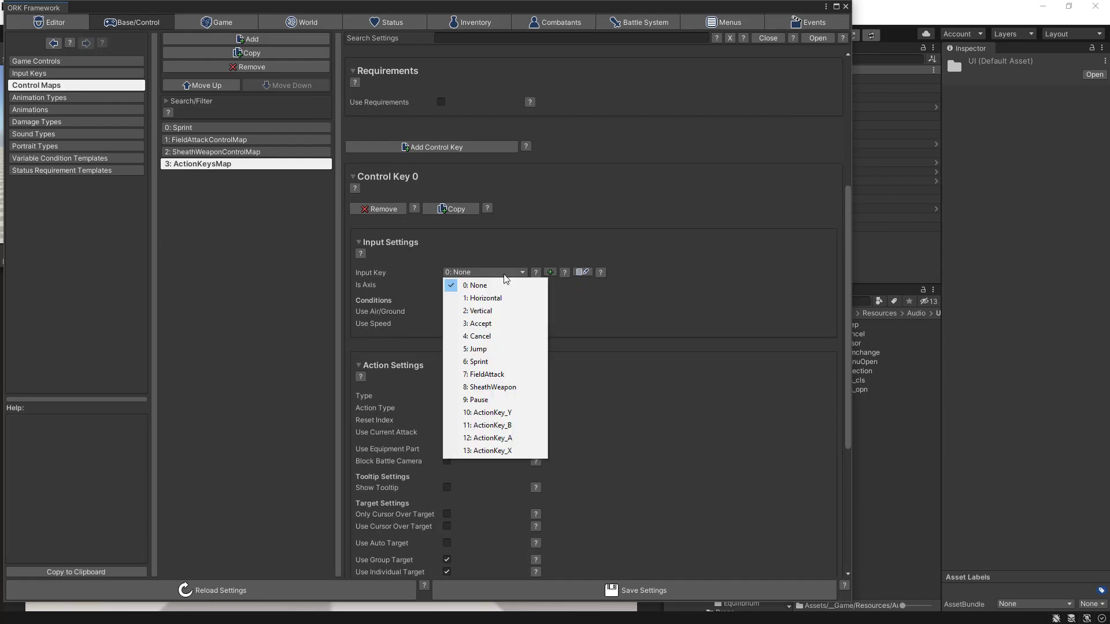
pyautogui.click(487, 412)
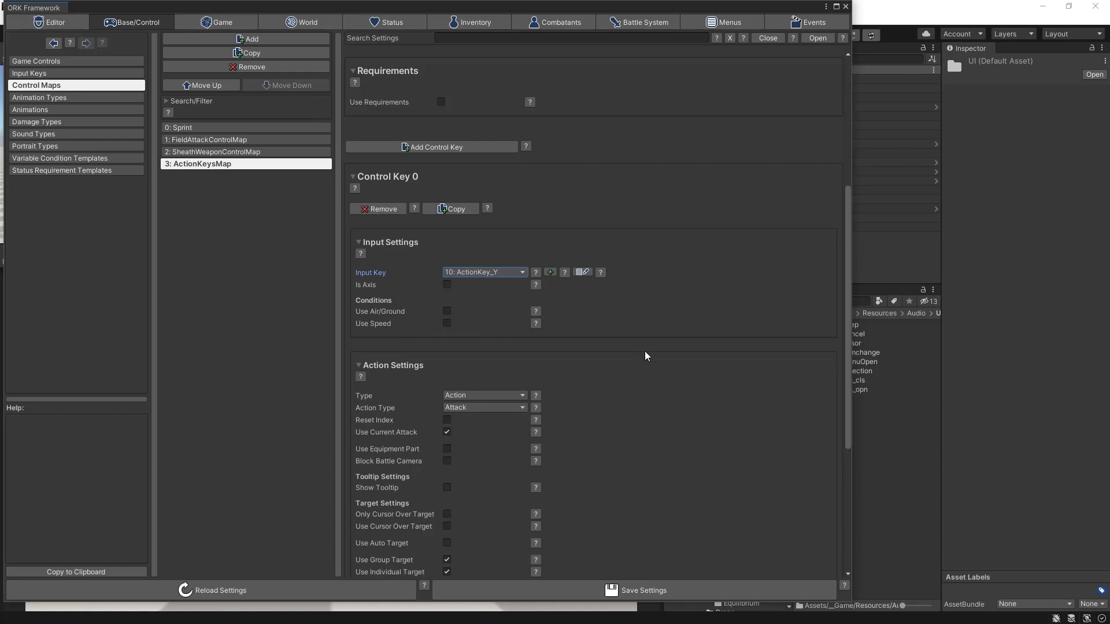
# Set Control Key 0's action type to Shortcut with shortcut list index 0 and shortcut slot index 1
pyautogui.scroll(-5, 645, 353)
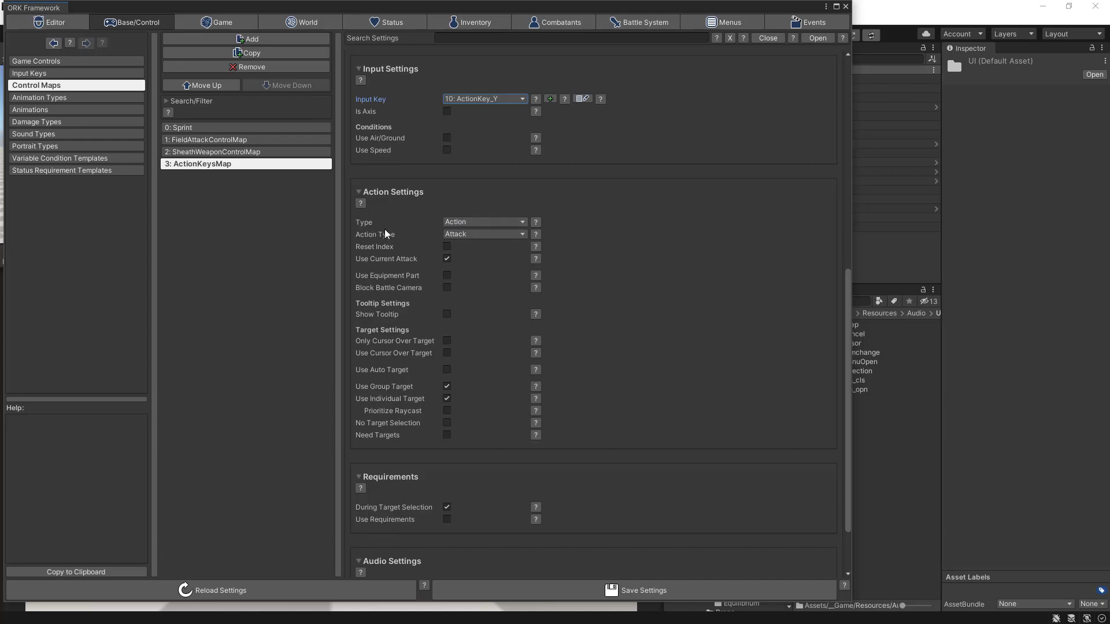
pyautogui.click(463, 223)
pyautogui.click(460, 233)
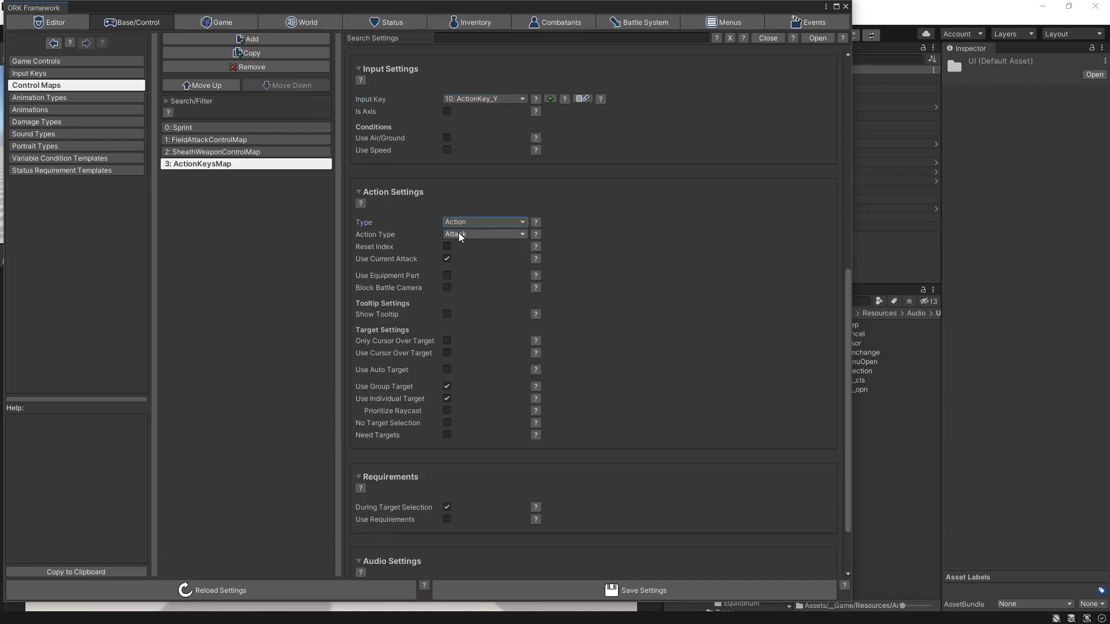
pyautogui.click(460, 236)
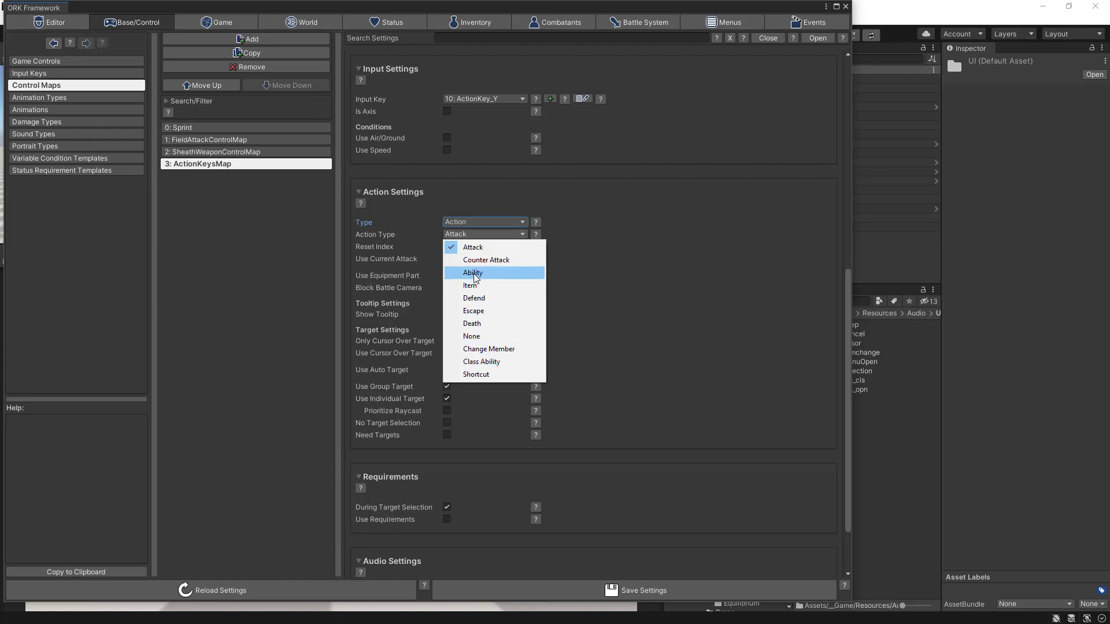
pyautogui.click(471, 376)
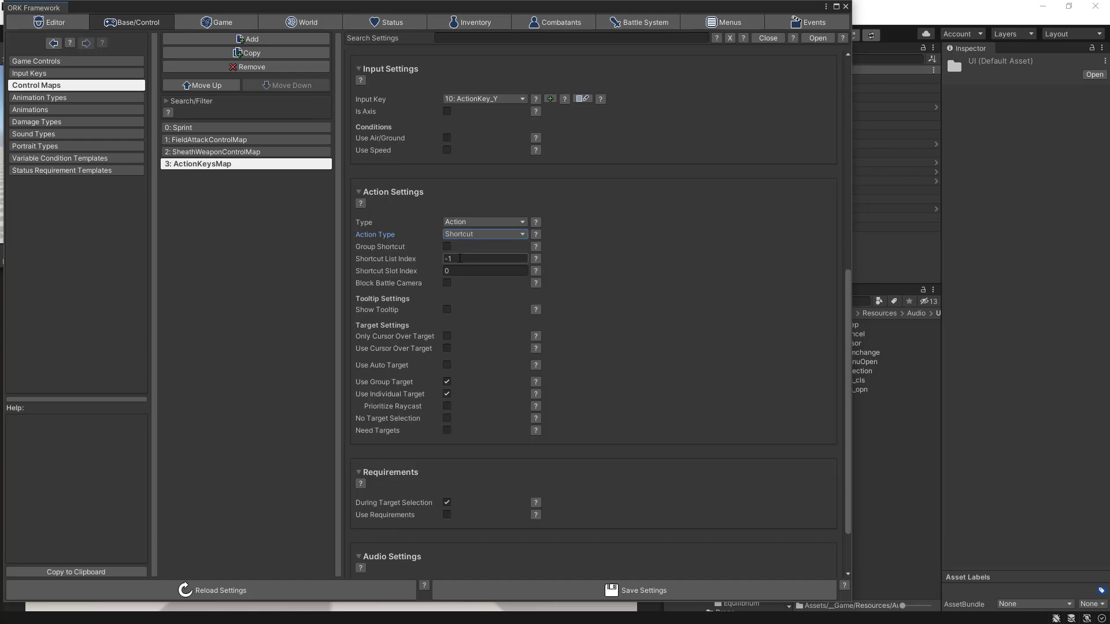
pyautogui.click(460, 258)
pyautogui.write('0')
pyautogui.click(457, 273)
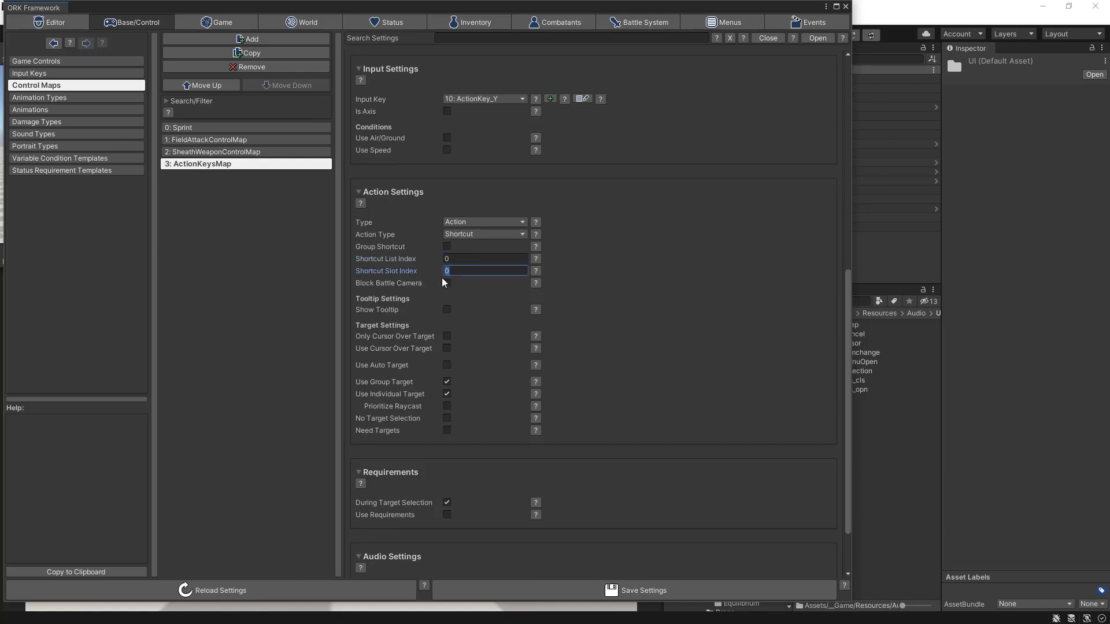
pyautogui.write('1')
# Check the help for During Target Selection, collapse the action settings and make three copies of Control Key 0
pyautogui.scroll(-3, 636, 405)
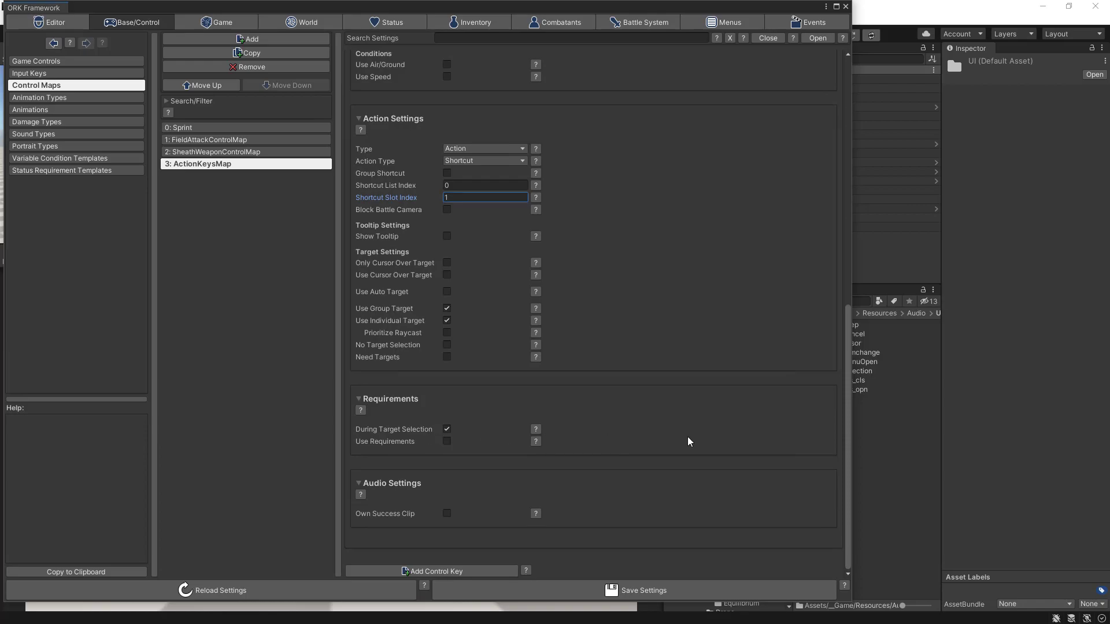
pyautogui.click(536, 429)
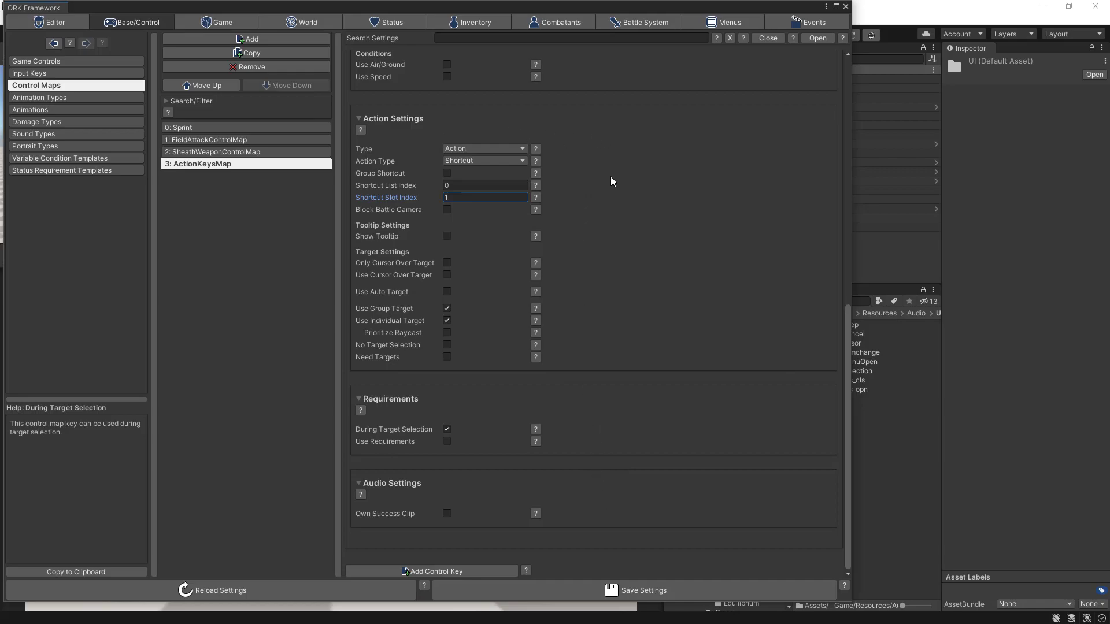
pyautogui.click(358, 118)
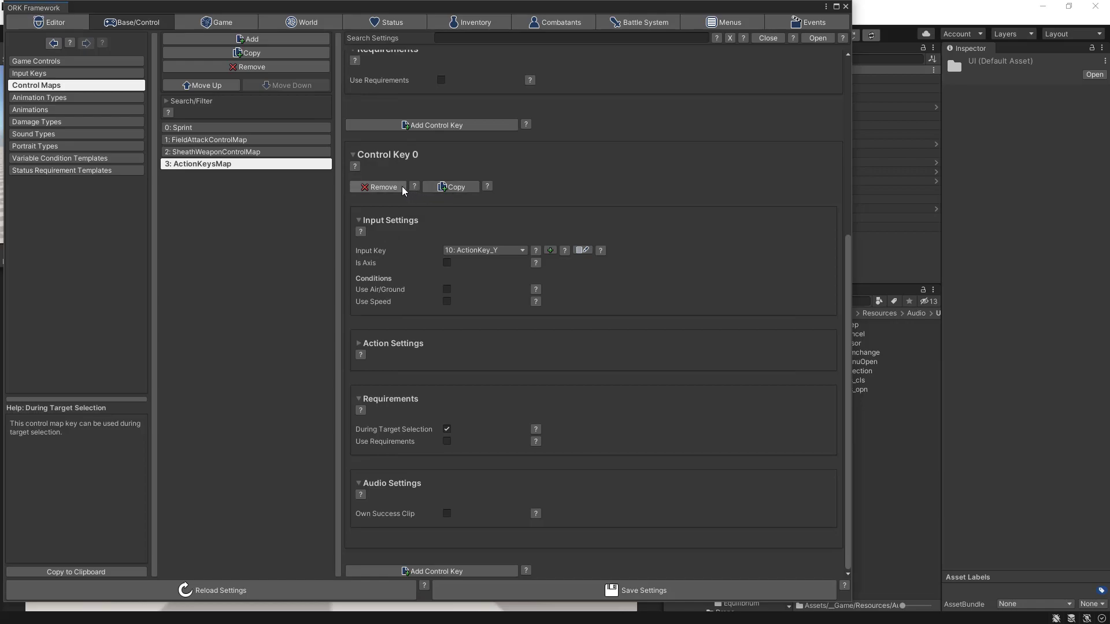
pyautogui.click(452, 188)
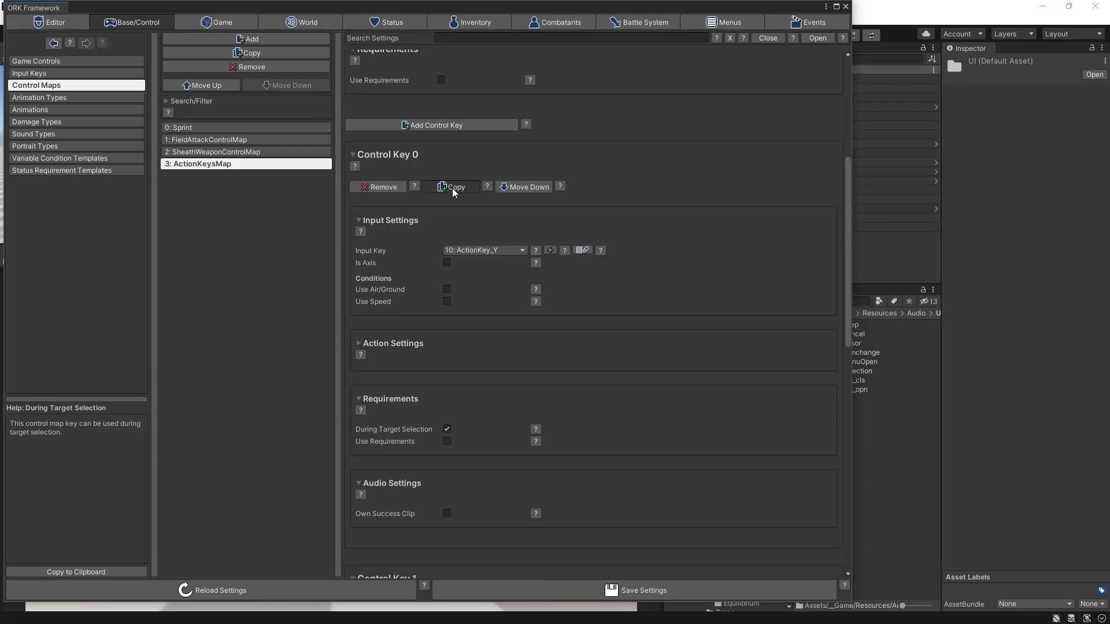
pyautogui.click(452, 188)
pyautogui.click(452, 188)
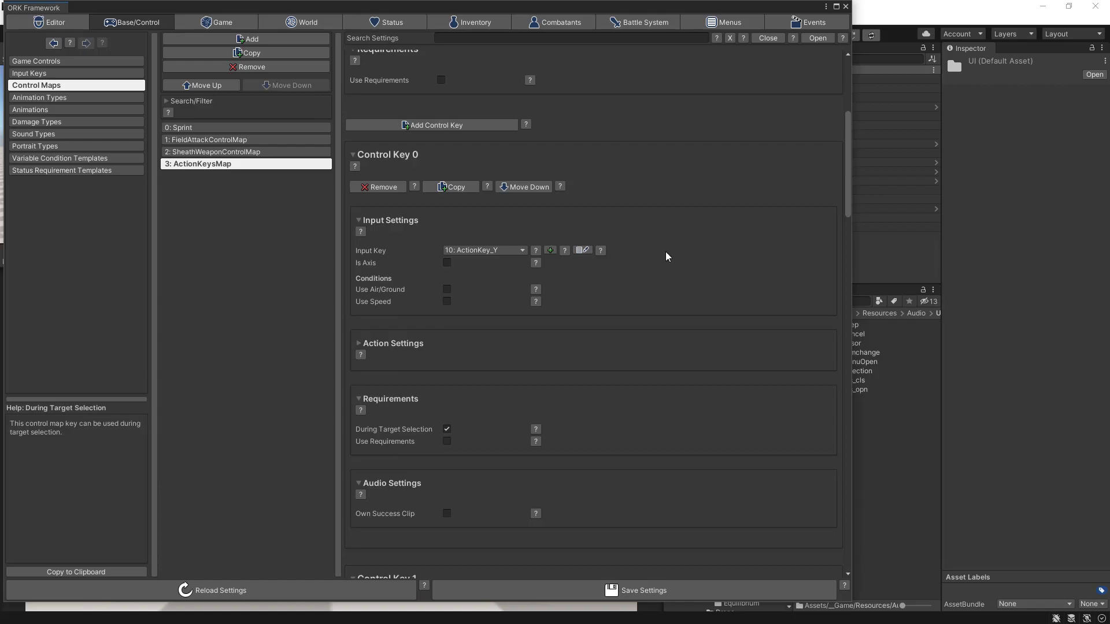
# Set Control Key 1's input key to 11: ActionKey_B and its shortcut slot index to 2
pyautogui.click(351, 154)
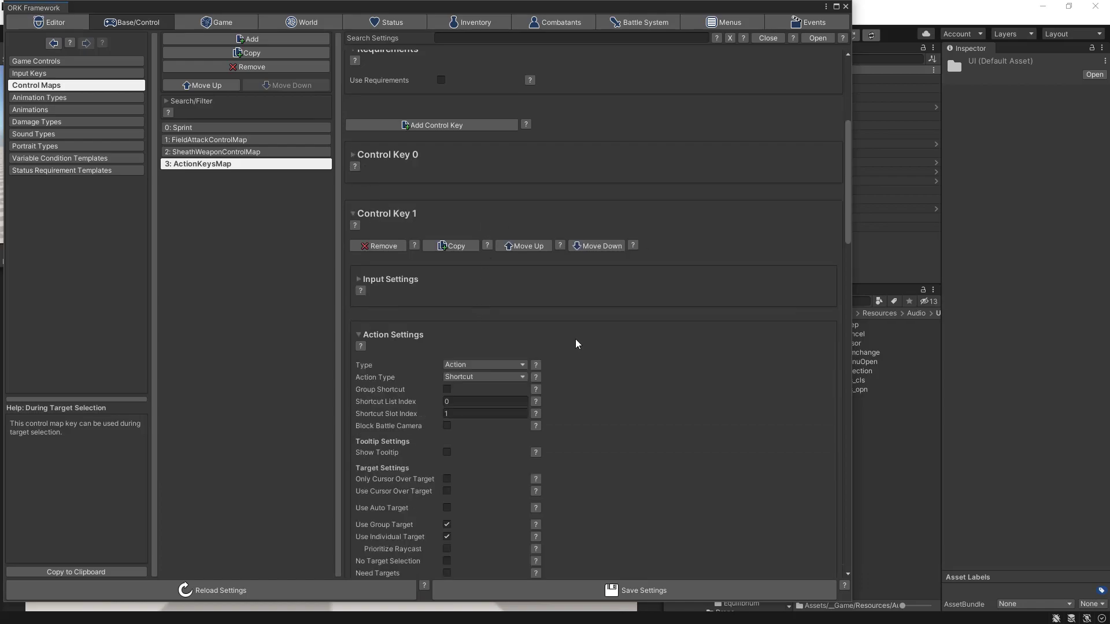
pyautogui.click(357, 279)
pyautogui.click(502, 308)
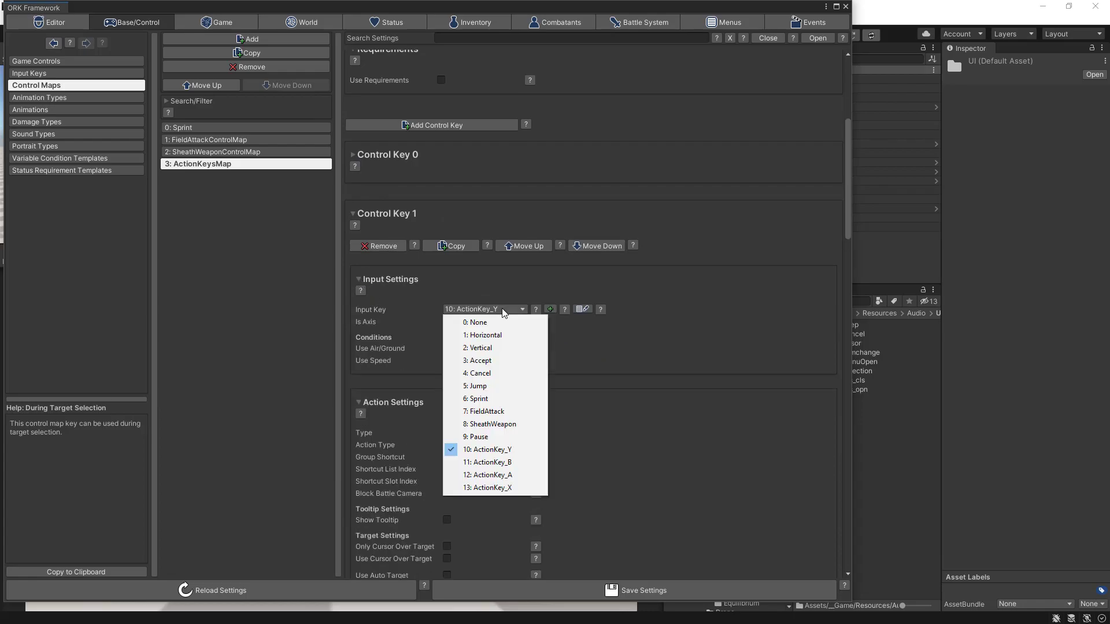
pyautogui.click(479, 460)
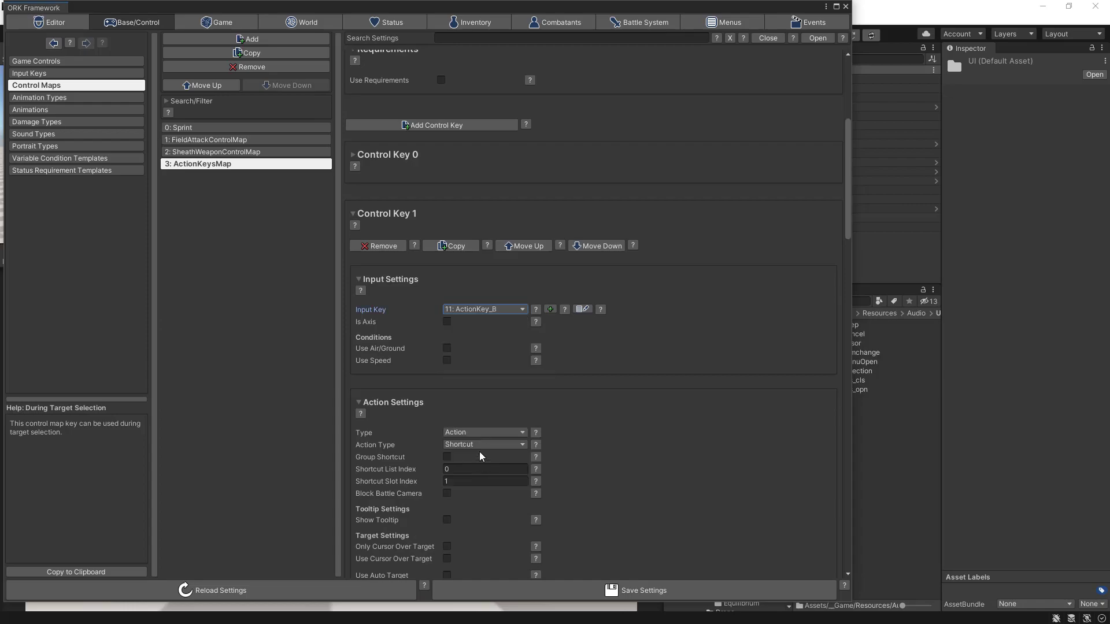
pyautogui.scroll(-3, 645, 384)
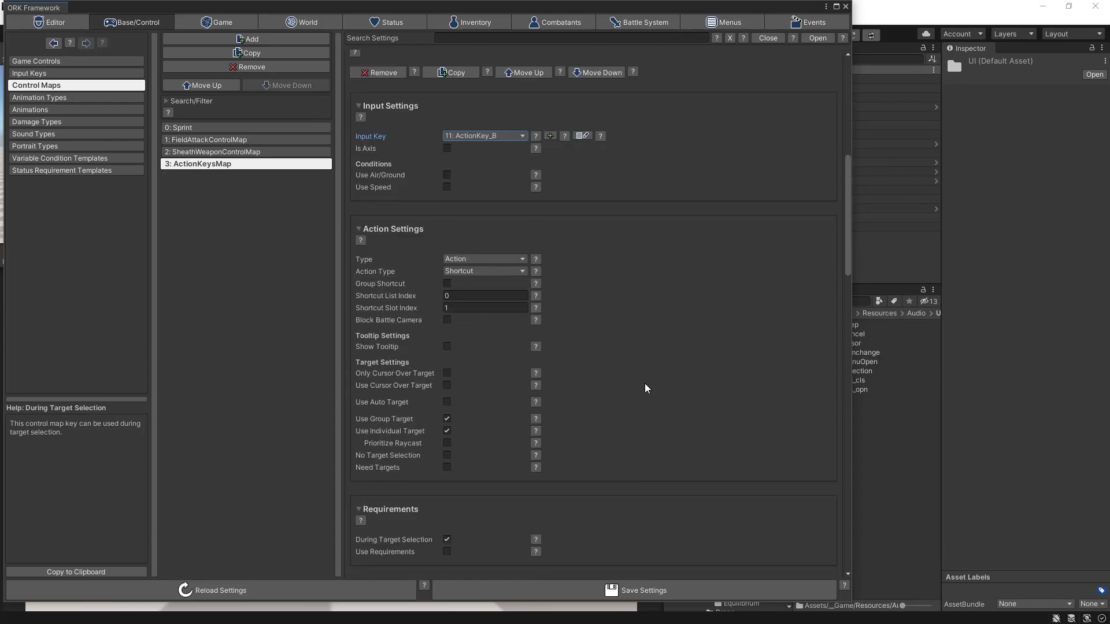
pyautogui.click(456, 307)
pyautogui.write('2')
# Set Control Key 2's input key to 12: ActionKey_A and its shortcut slot index to 3
pyautogui.scroll(-9, 645, 306)
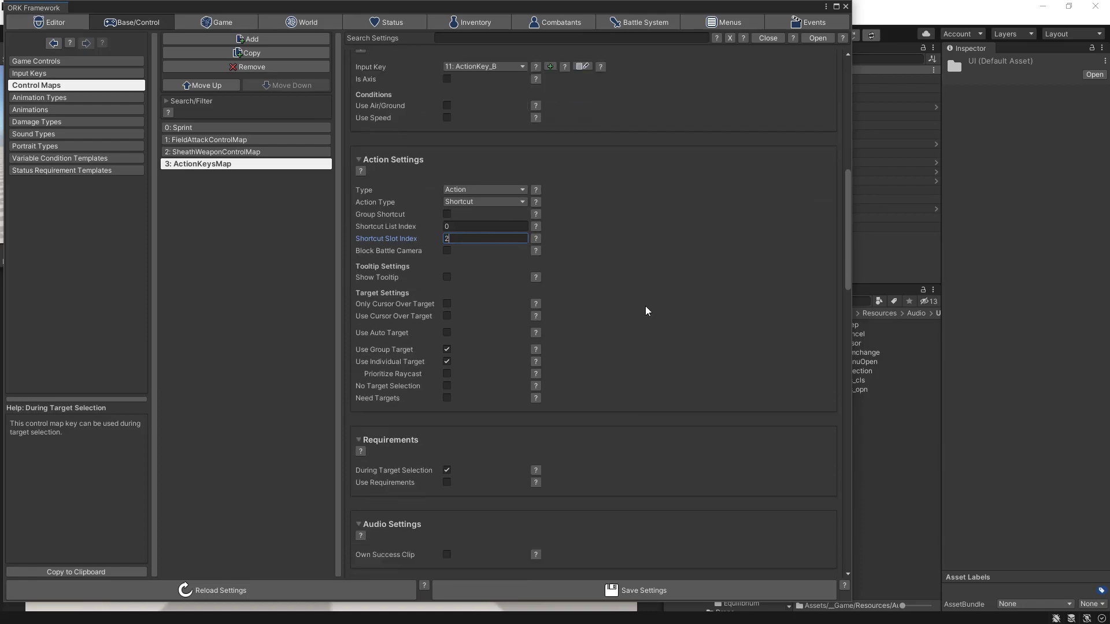
pyautogui.scroll(-4, 636, 310)
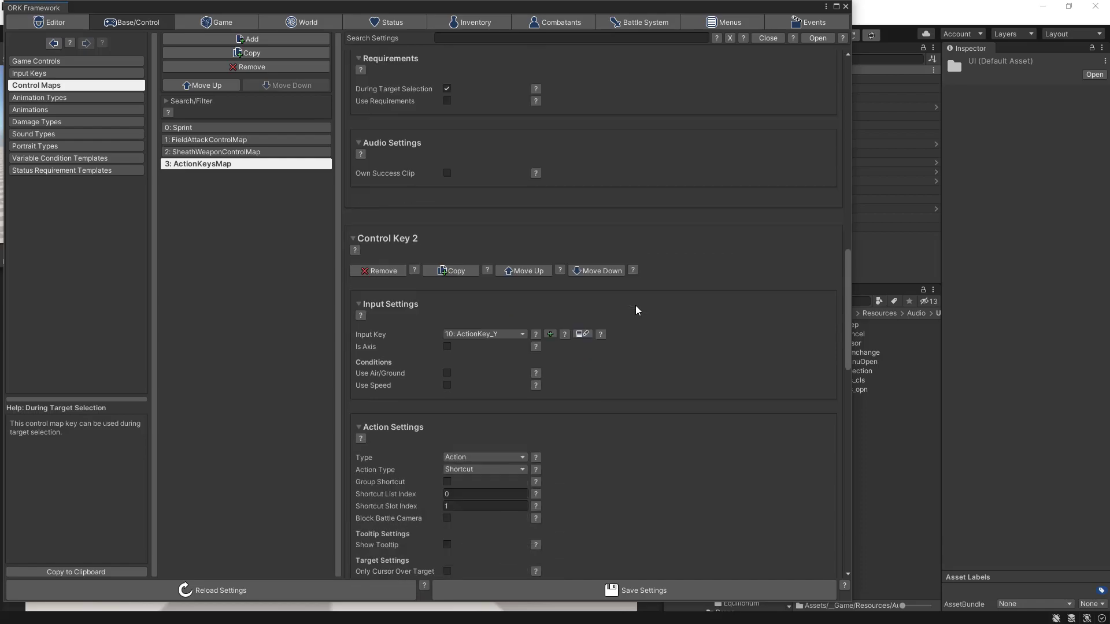
pyautogui.click(504, 335)
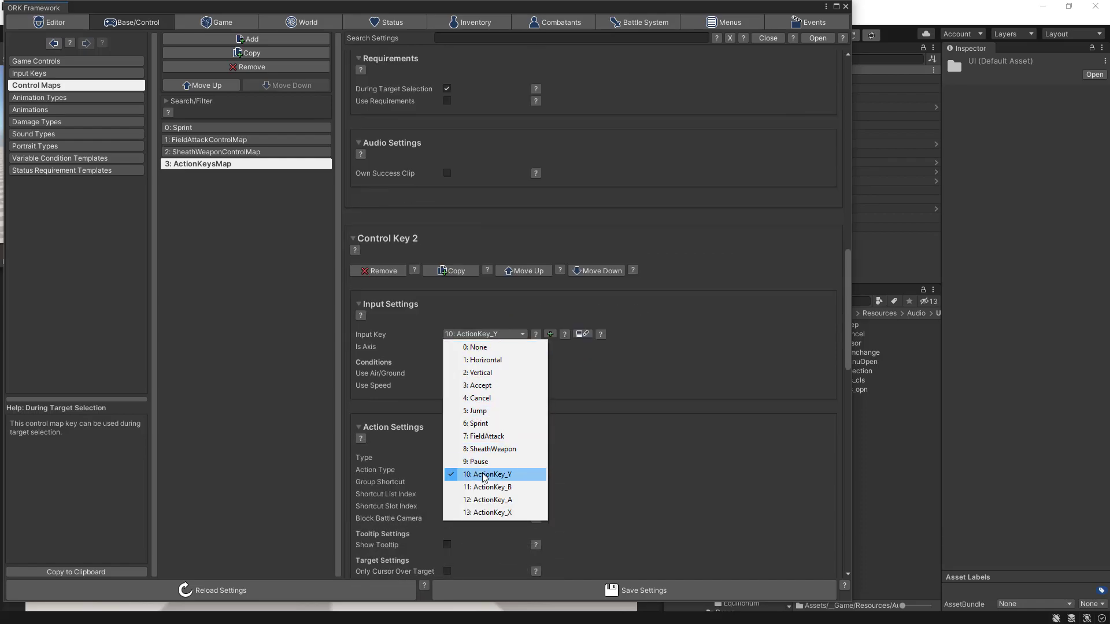
pyautogui.click(469, 500)
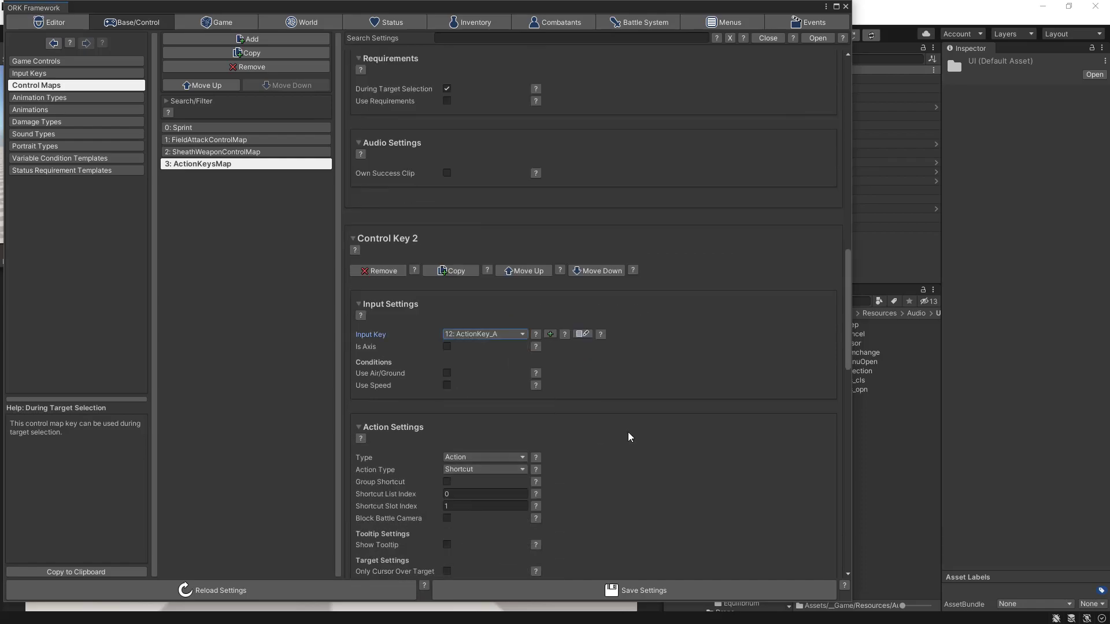
pyautogui.scroll(-3, 628, 432)
pyautogui.click(460, 403)
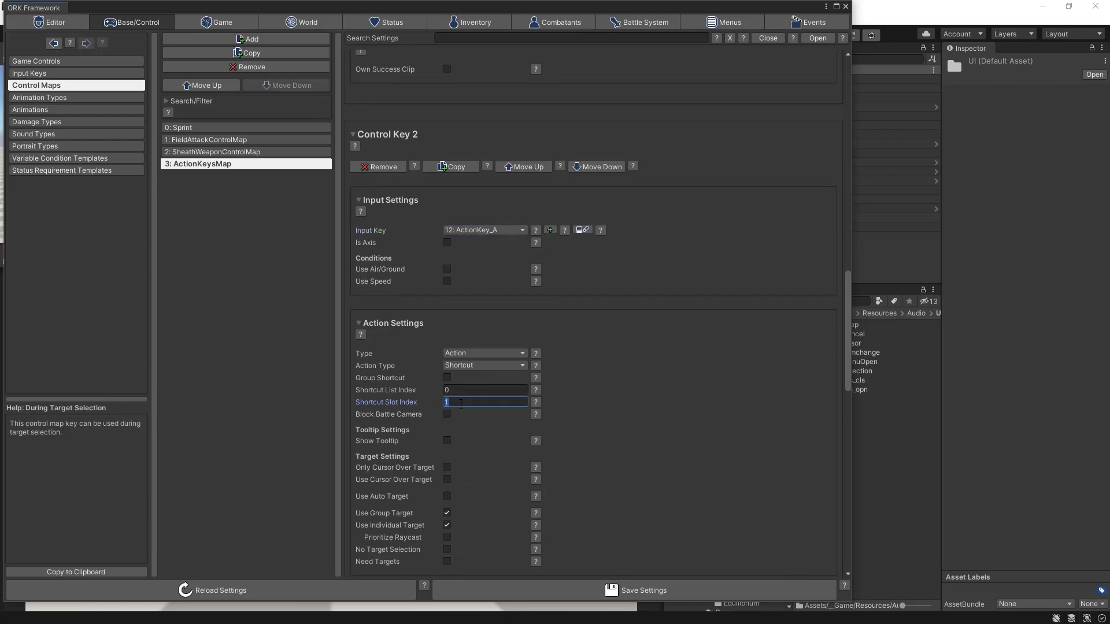
pyautogui.write('3')
# Set Control Key 3's input key to 13: ActionKey_X and its shortcut slot index to 4, and save the settings
pyautogui.scroll(-7, 633, 403)
pyautogui.scroll(-10, 633, 401)
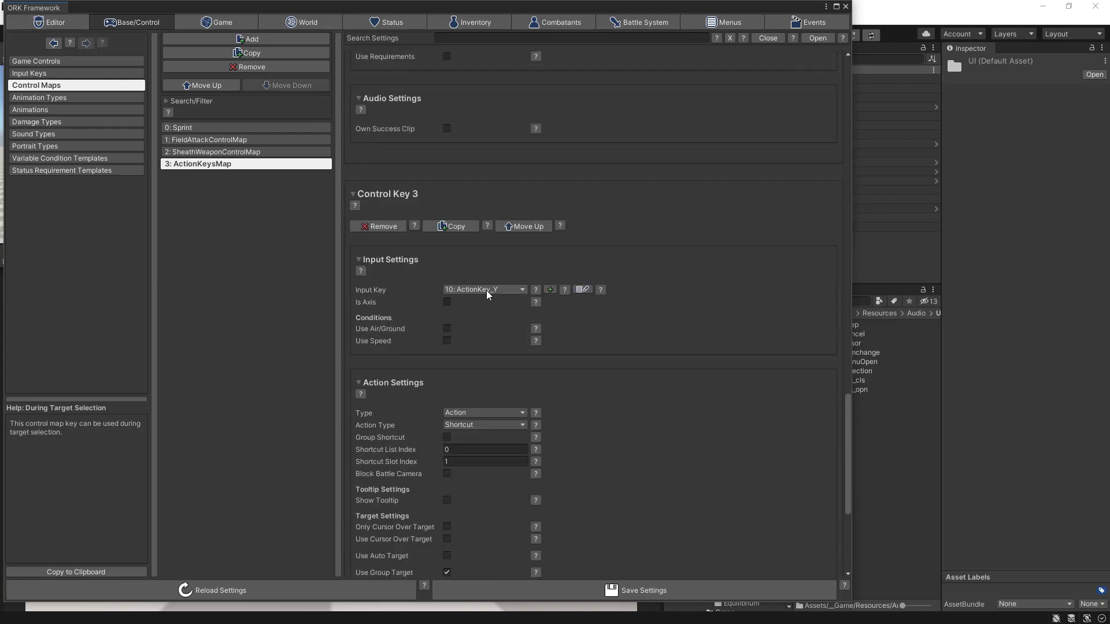
pyautogui.click(487, 290)
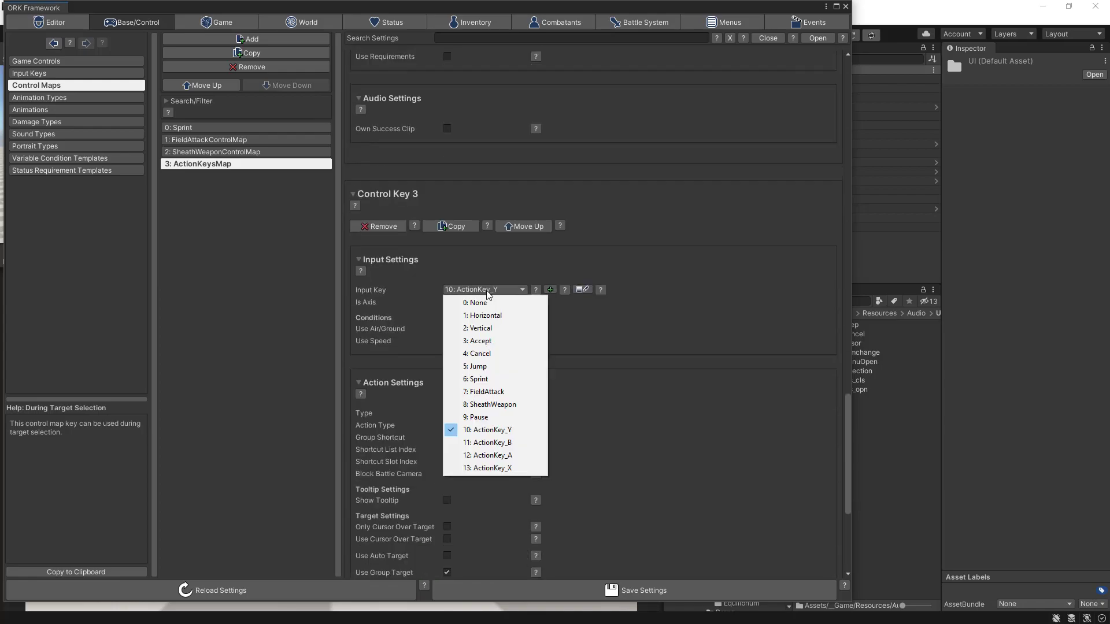
pyautogui.click(472, 469)
pyautogui.scroll(-2, 591, 467)
pyautogui.click(466, 392)
pyautogui.write('4')
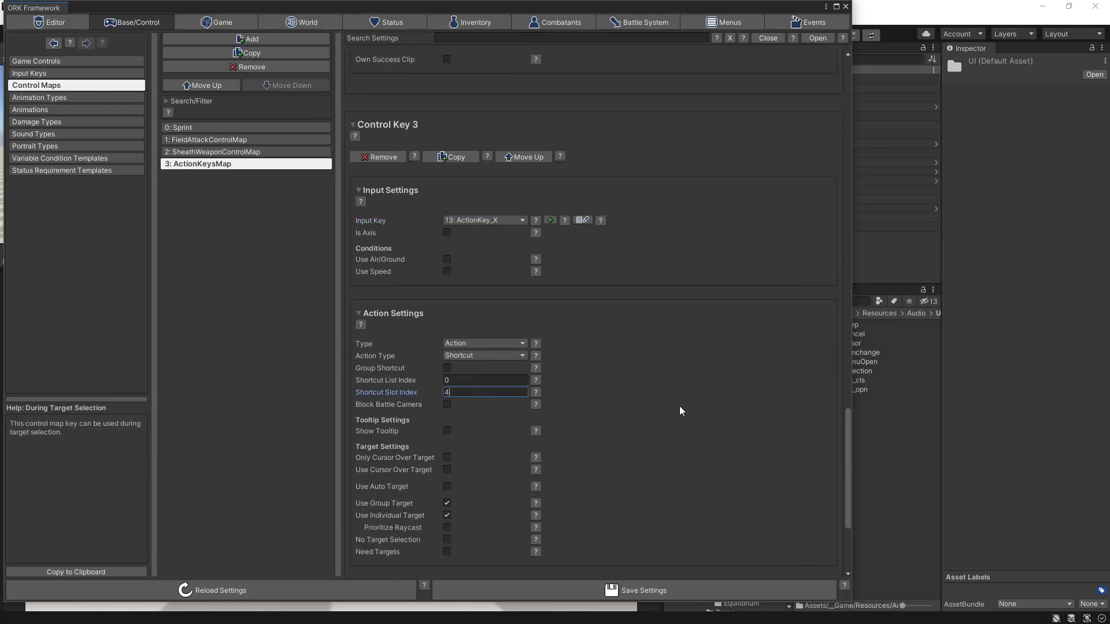
pyautogui.click(634, 591)
pyautogui.click(634, 590)
# Add 3: ActionKeysMap as a further control map of the LightningClass combatant class and save the settings
pyautogui.click(564, 22)
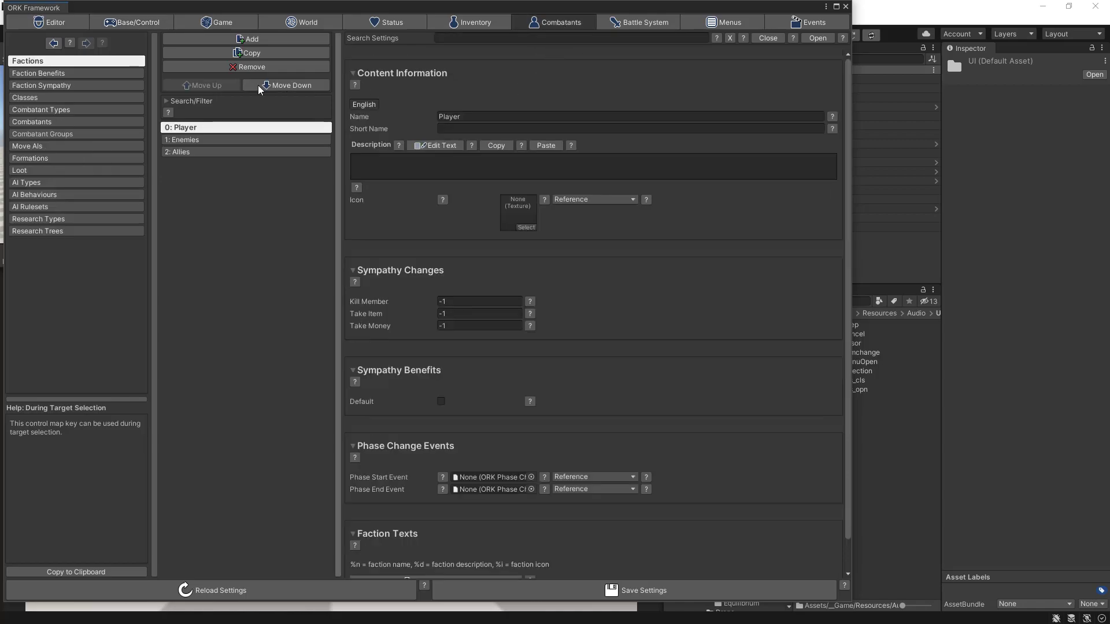
pyautogui.click(43, 99)
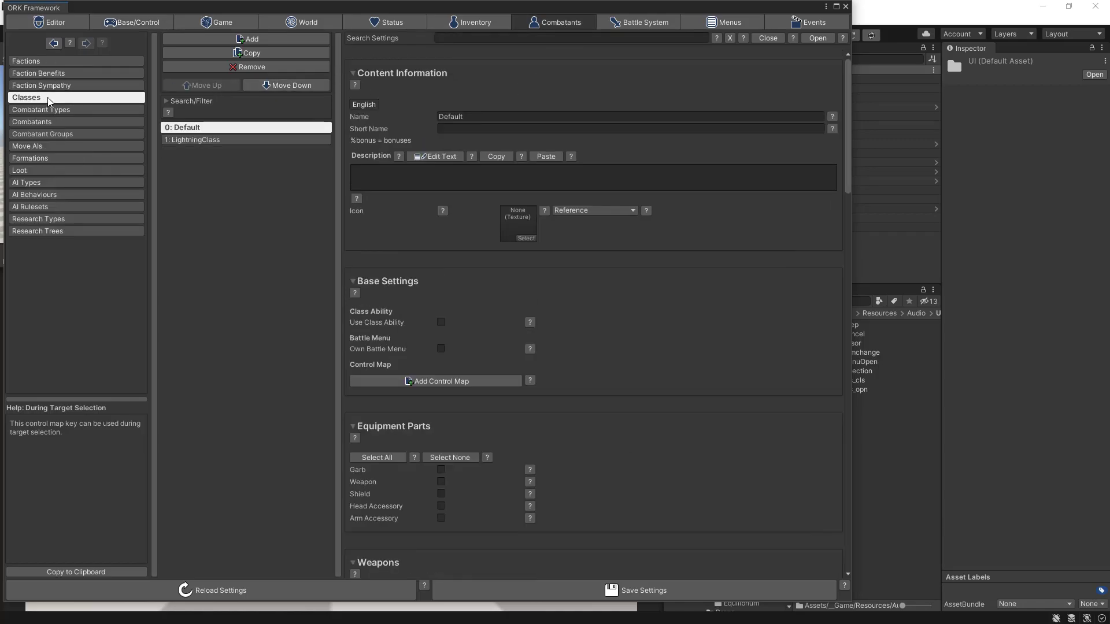
pyautogui.click(185, 140)
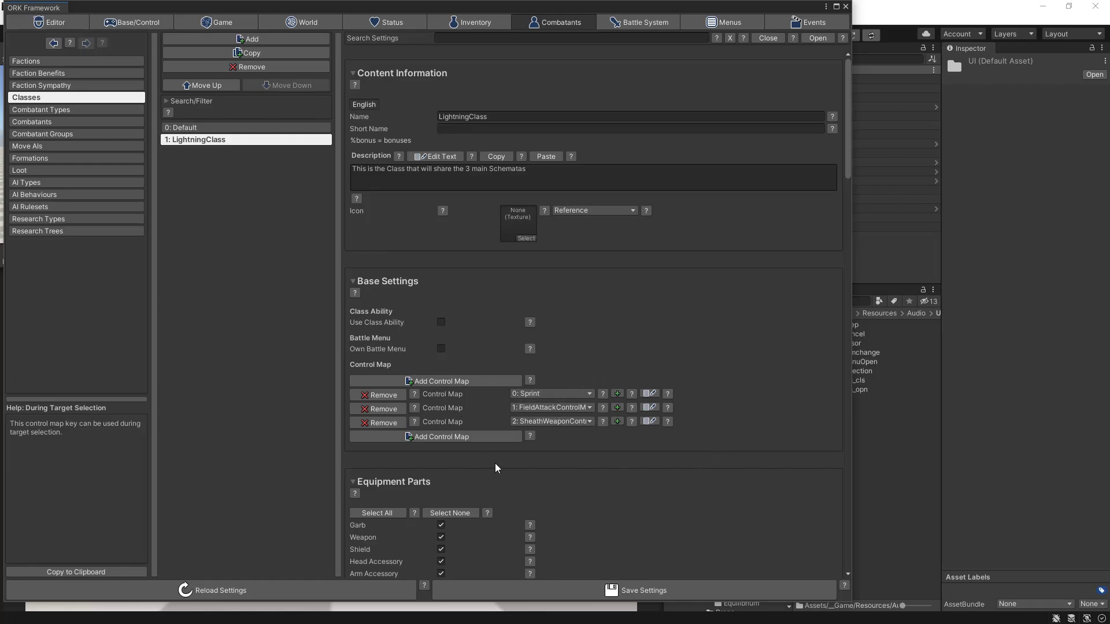
pyautogui.click(473, 435)
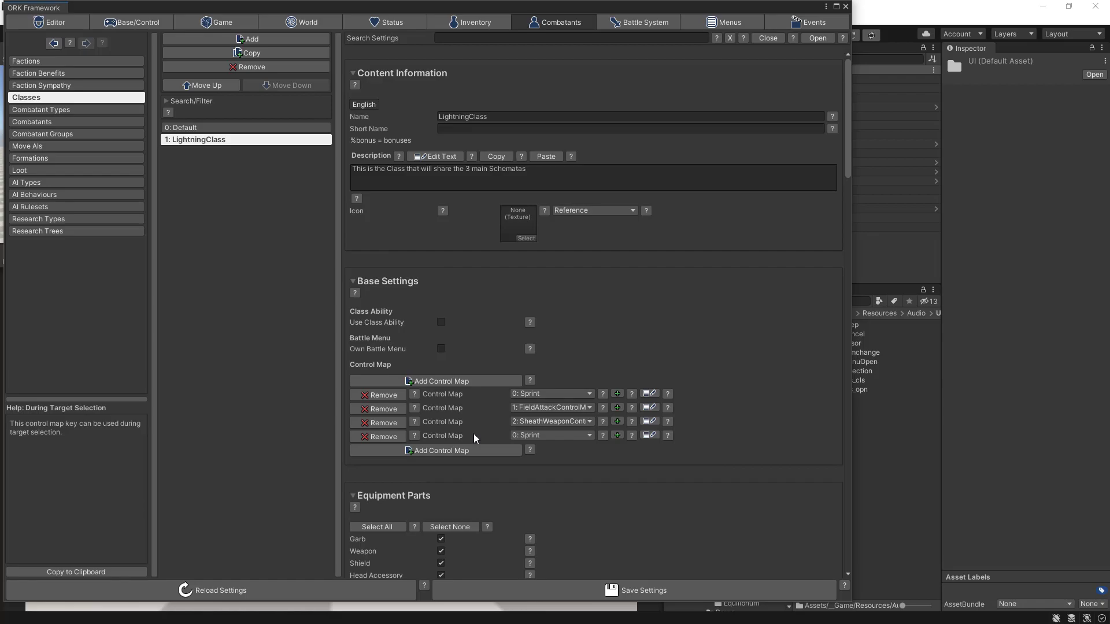
pyautogui.click(572, 435)
pyautogui.click(560, 487)
pyautogui.scroll(-1, 767, 329)
pyautogui.scroll(-3, 767, 328)
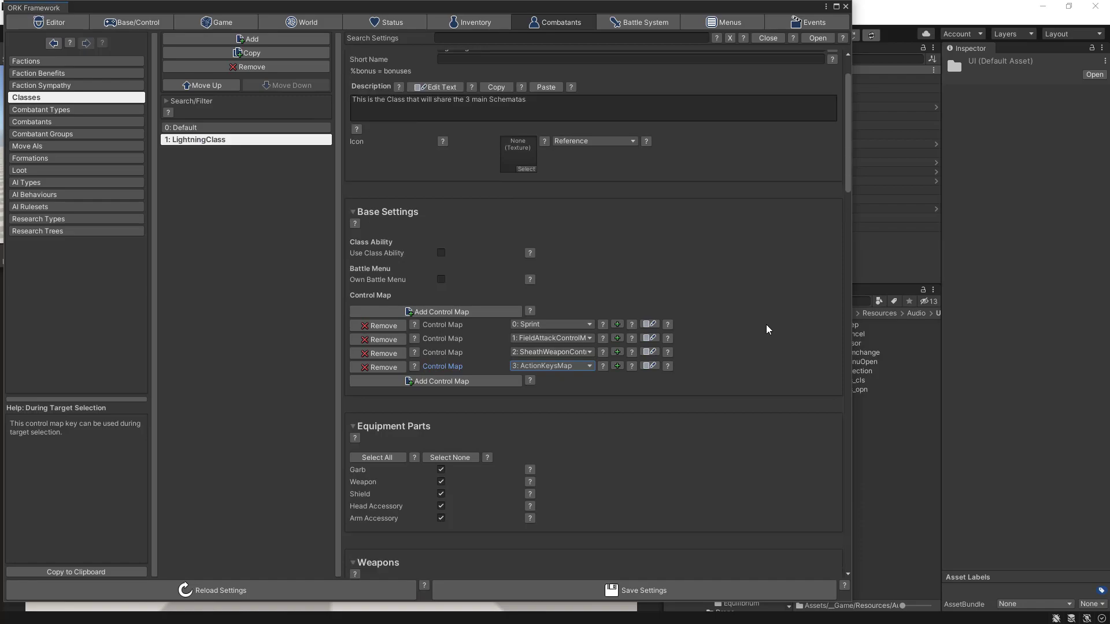
pyautogui.click(653, 589)
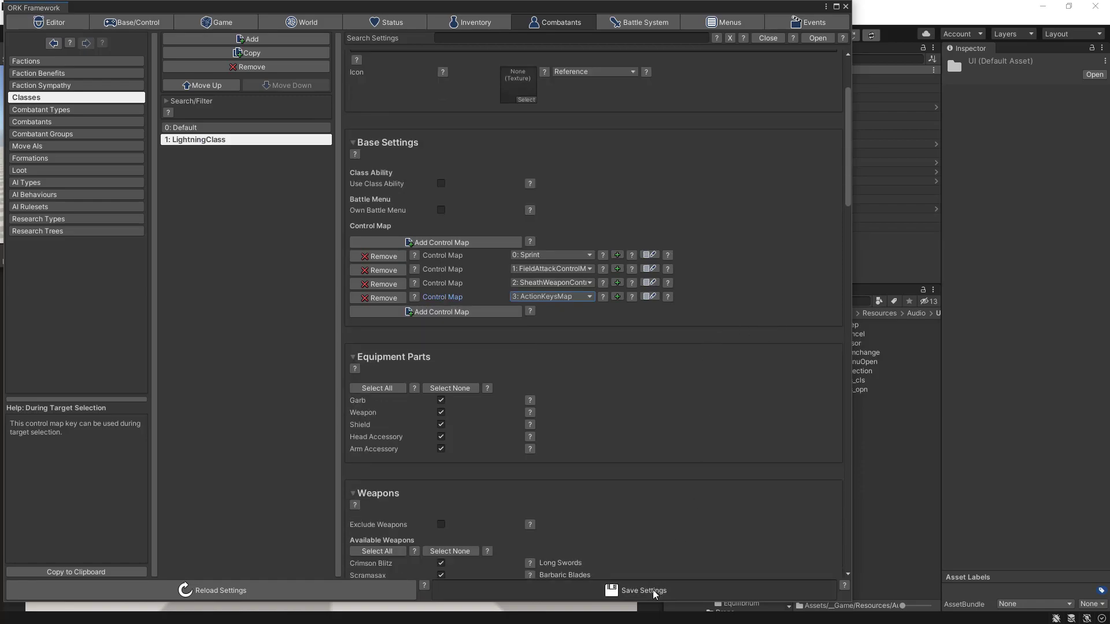
pyautogui.click(653, 589)
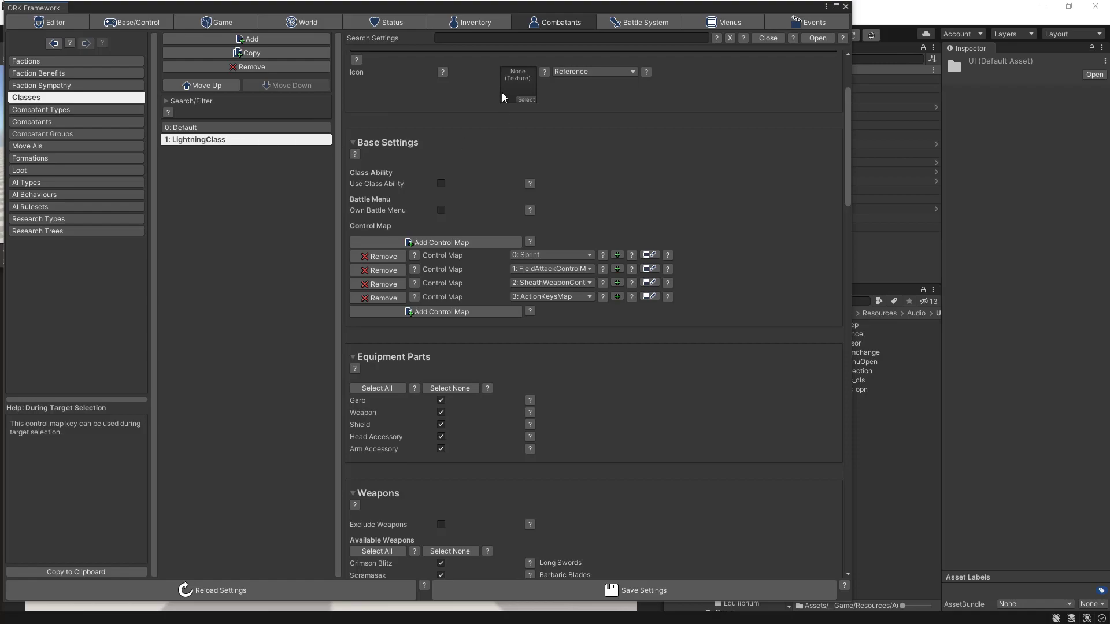
# Enable Own List Count in the shortcut settings of the RedSchemata combatant
pyautogui.click(55, 121)
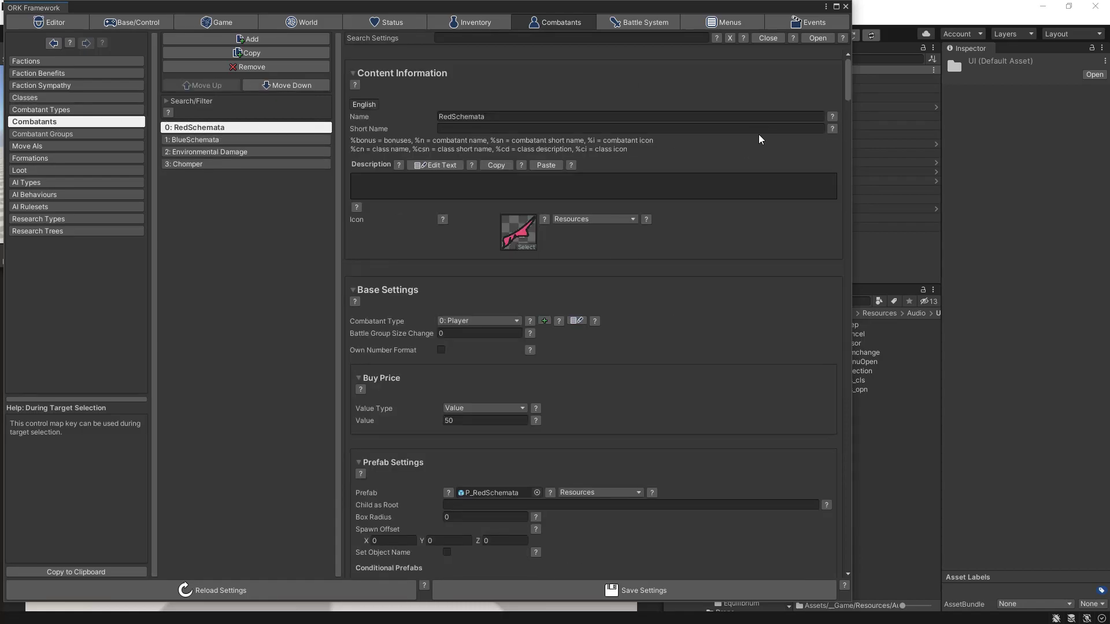
pyautogui.click(765, 37)
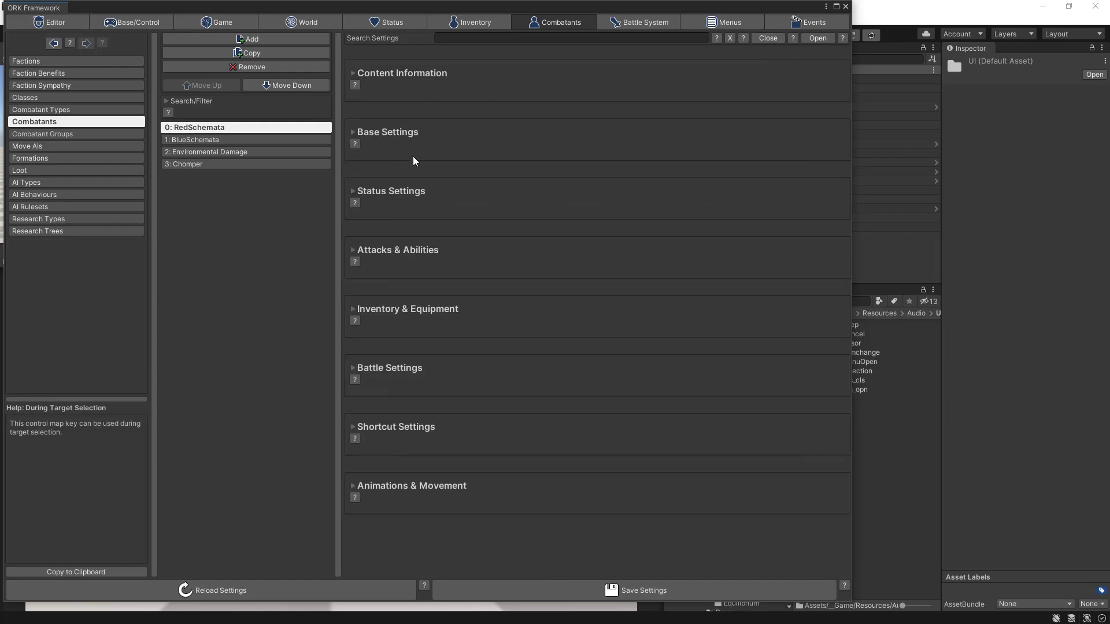
pyautogui.click(353, 426)
pyautogui.scroll(-5, 522, 429)
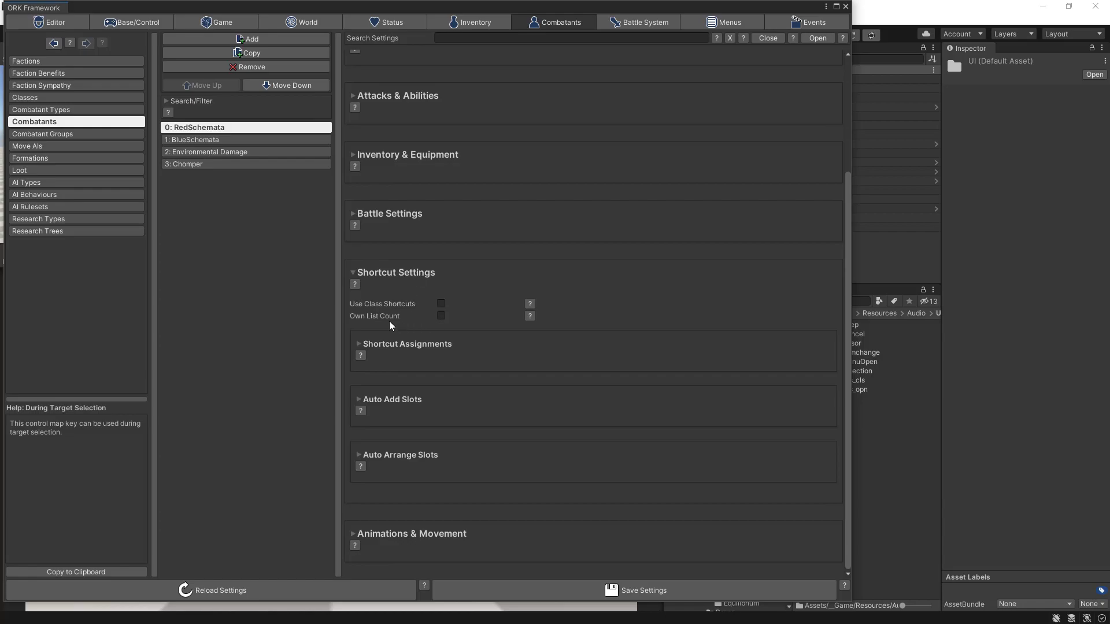
pyautogui.click(440, 316)
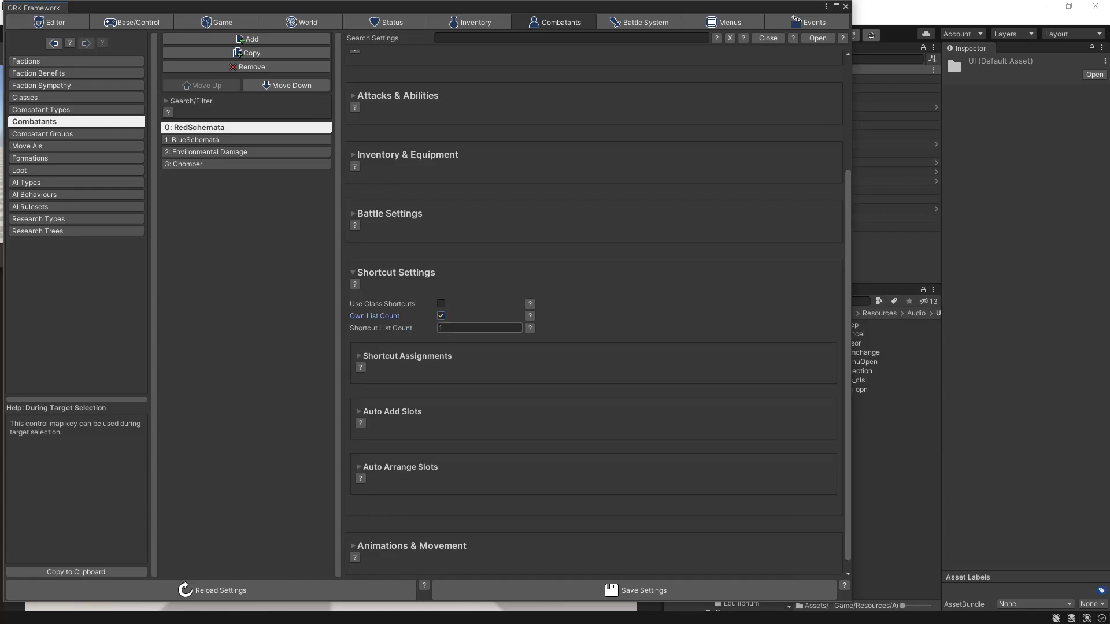
# Add a shortcut assignment to RedSchemata with shortcut list index 0 and shortcut slot index 1
pyautogui.scroll(-1, 501, 359)
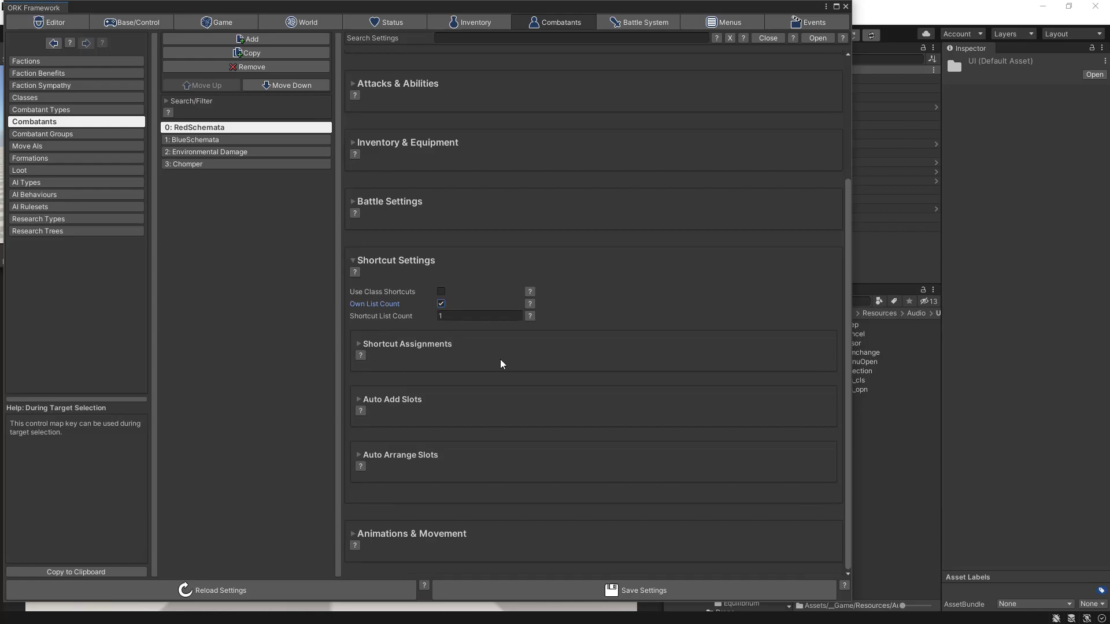
pyautogui.click(358, 346)
pyautogui.scroll(-3, 622, 364)
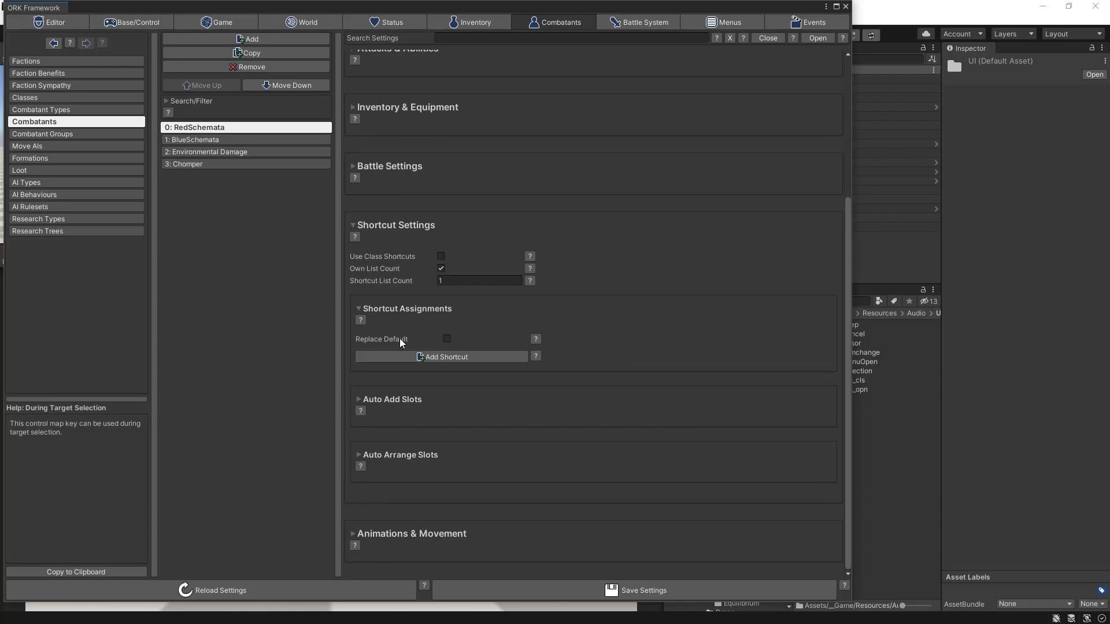
pyautogui.click(446, 357)
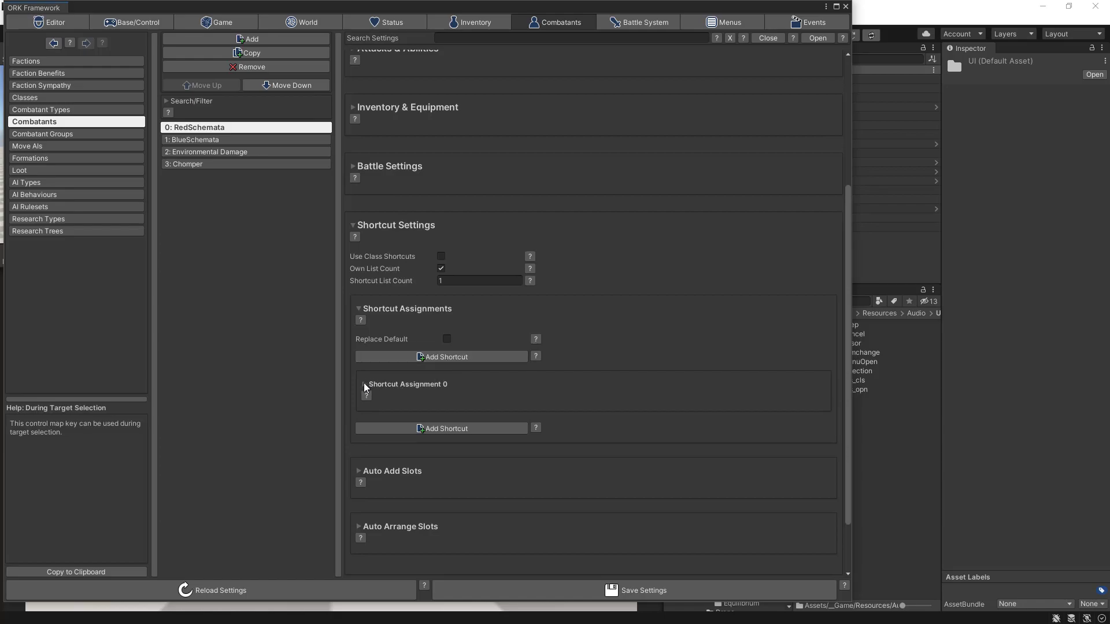
pyautogui.click(365, 385)
pyautogui.scroll(-3, 533, 388)
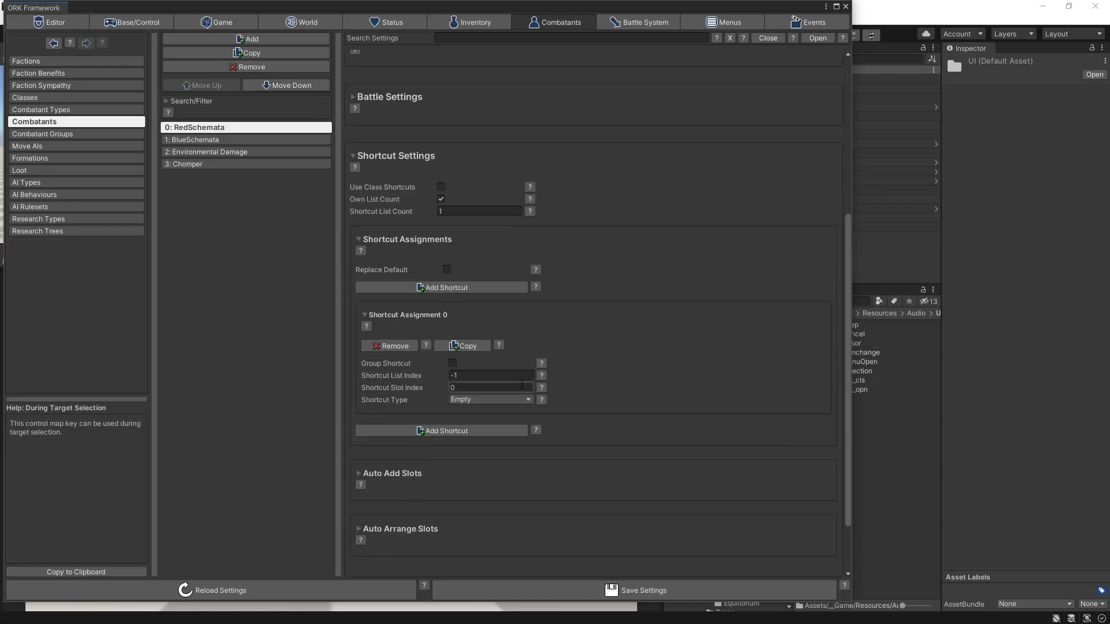
pyautogui.click(471, 376)
pyautogui.write('0')
pyautogui.click(465, 387)
pyautogui.write('1')
# Set Shortcut Assignment 0's type to Ability and choose 4: Thunder as its ability
pyautogui.click(487, 400)
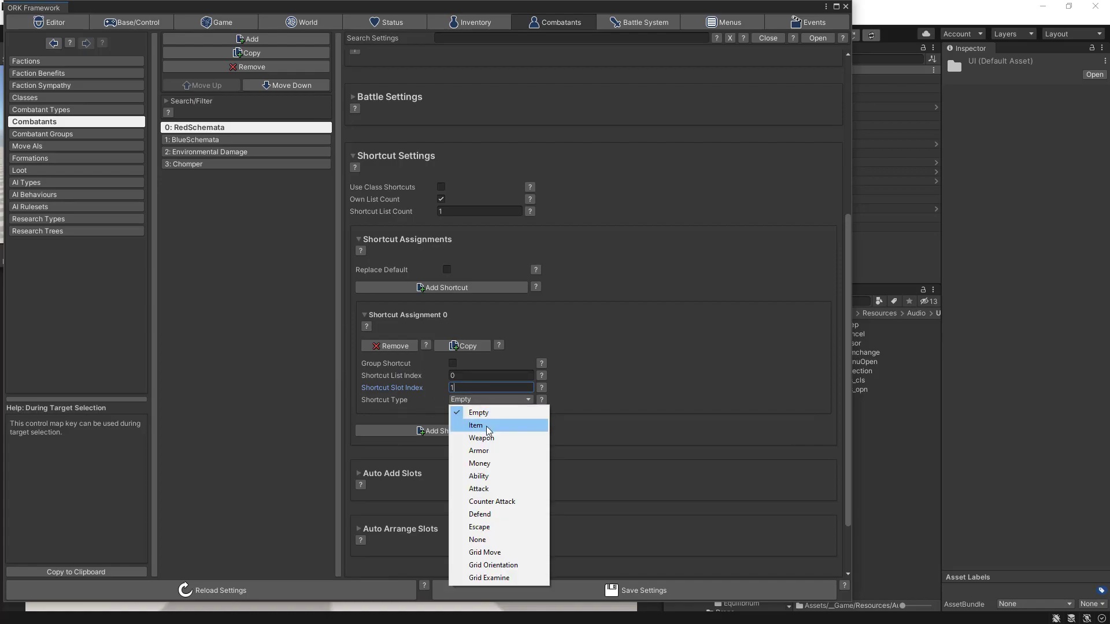
pyautogui.click(478, 478)
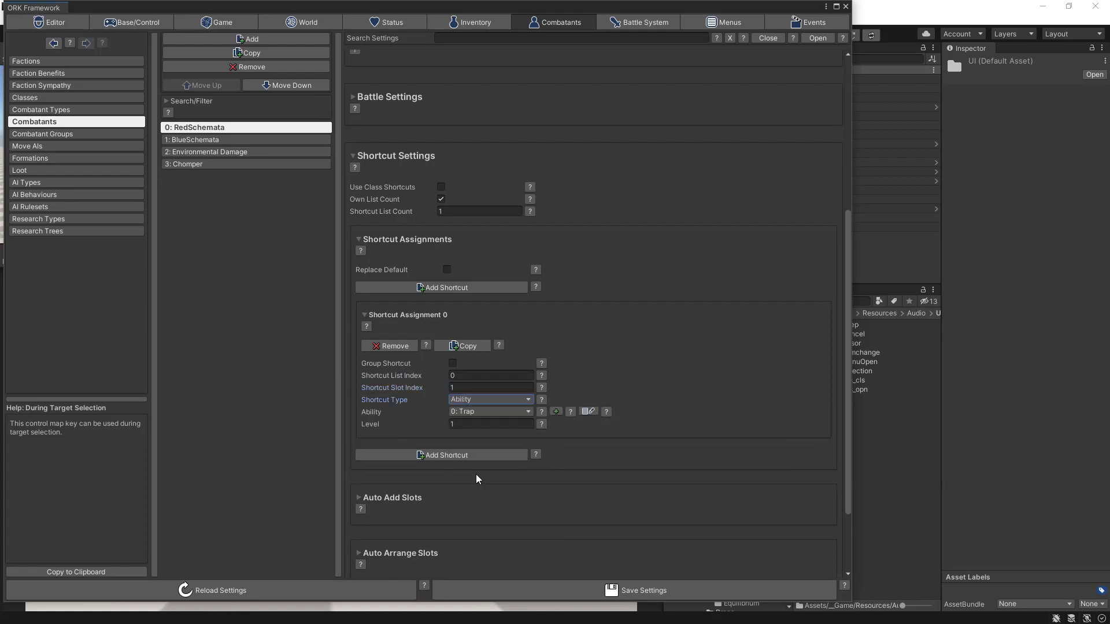
pyautogui.click(484, 412)
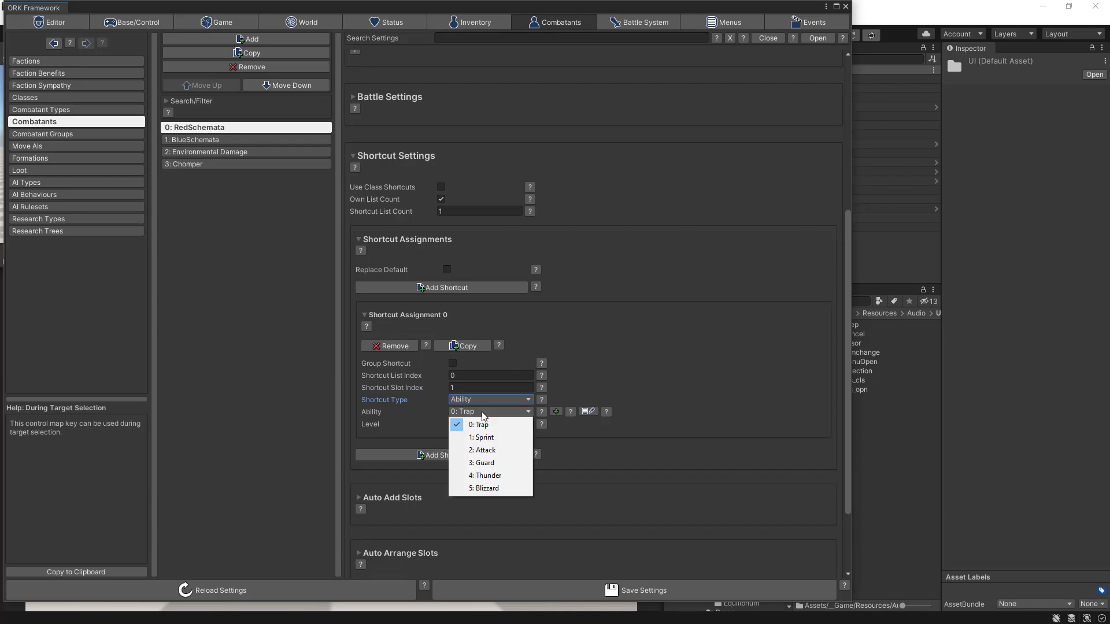
pyautogui.click(470, 476)
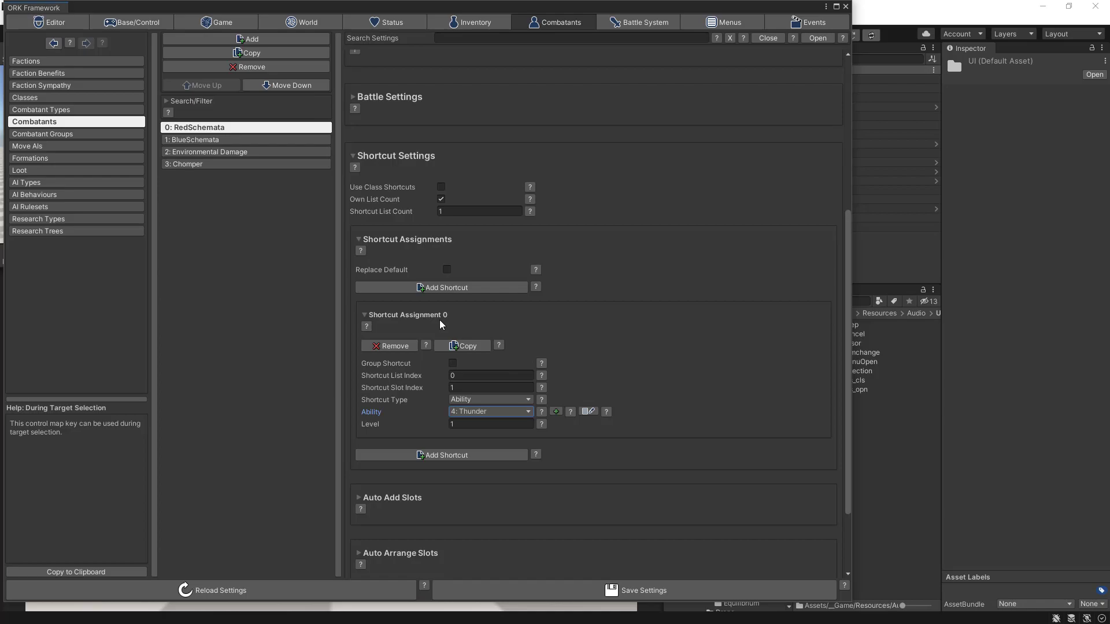
# Make three copies of Shortcut Assignment 0 and expand Shortcut Assignment 1
pyautogui.scroll(-3, 612, 355)
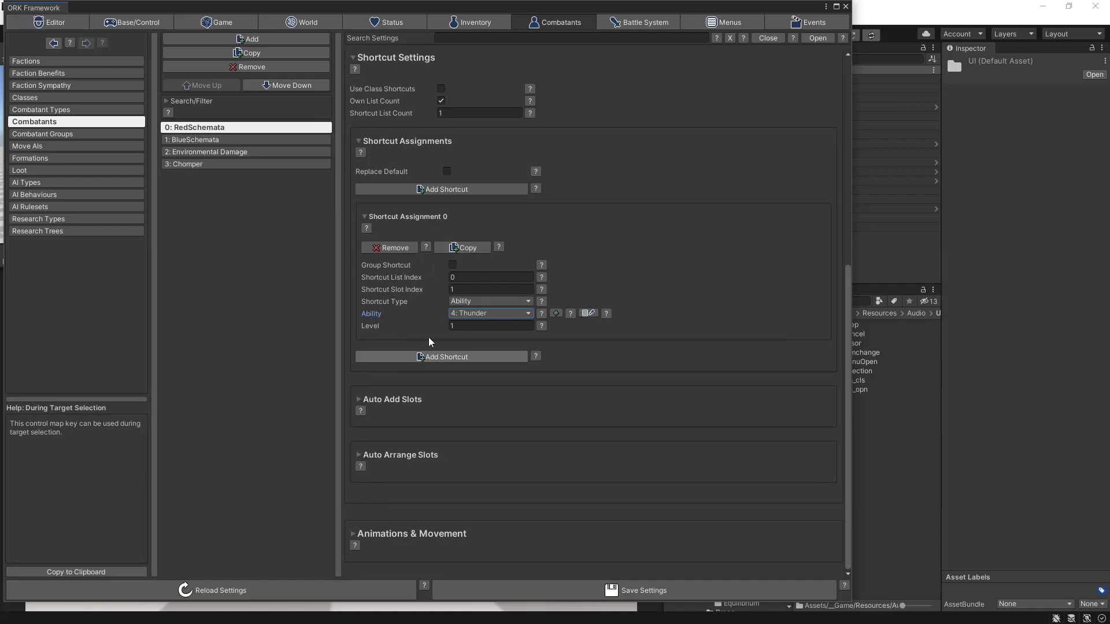
pyautogui.click(469, 250)
pyautogui.click(469, 250)
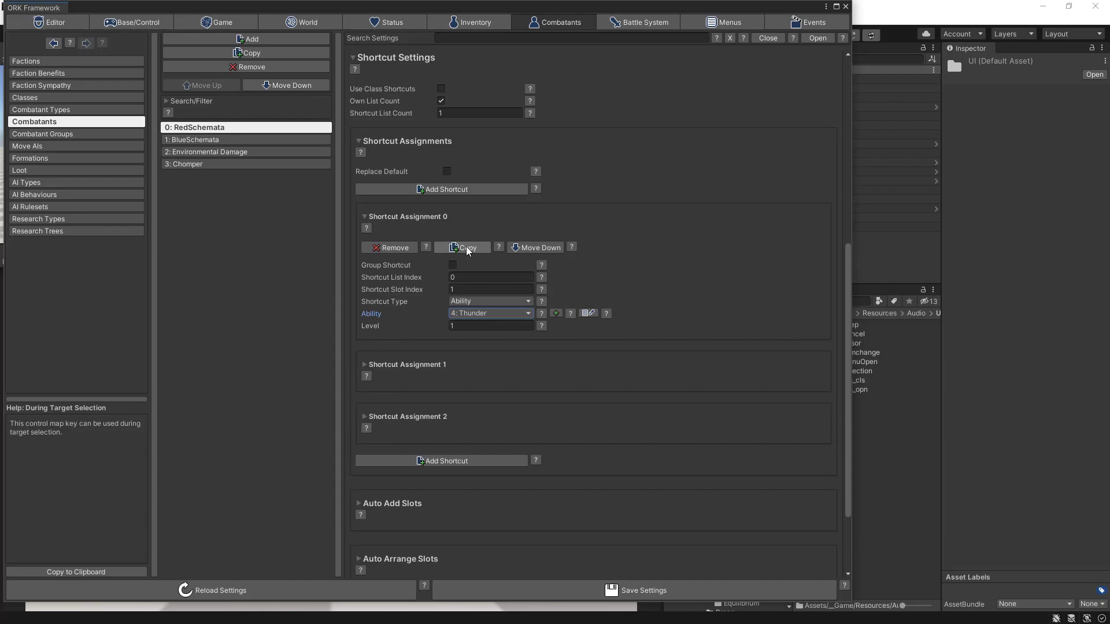
pyautogui.click(468, 250)
pyautogui.scroll(-3, 623, 341)
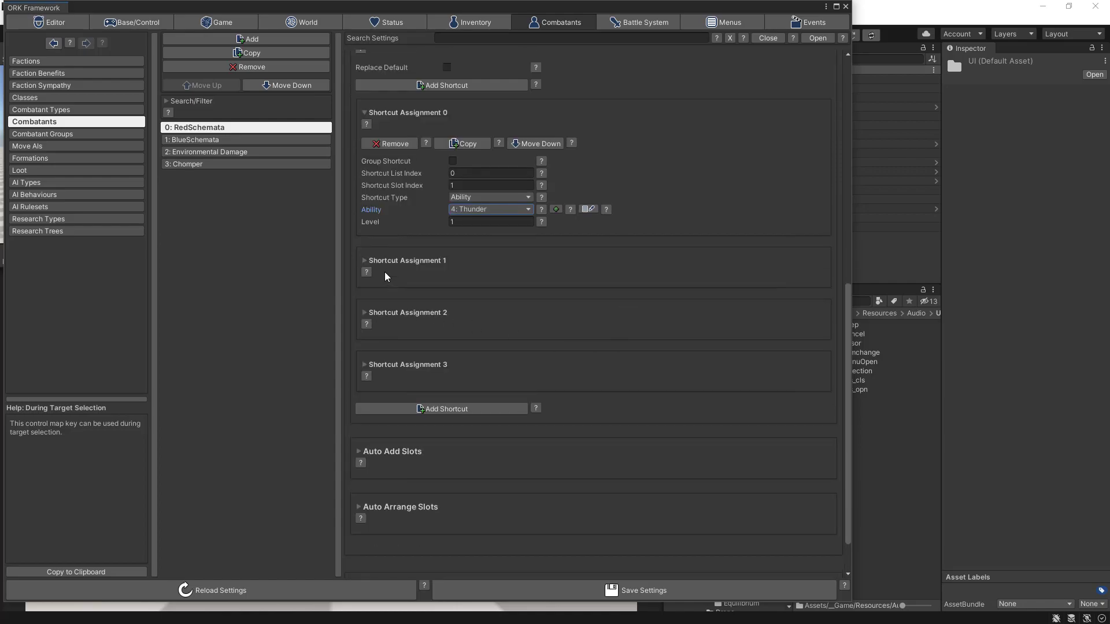
pyautogui.click(367, 261)
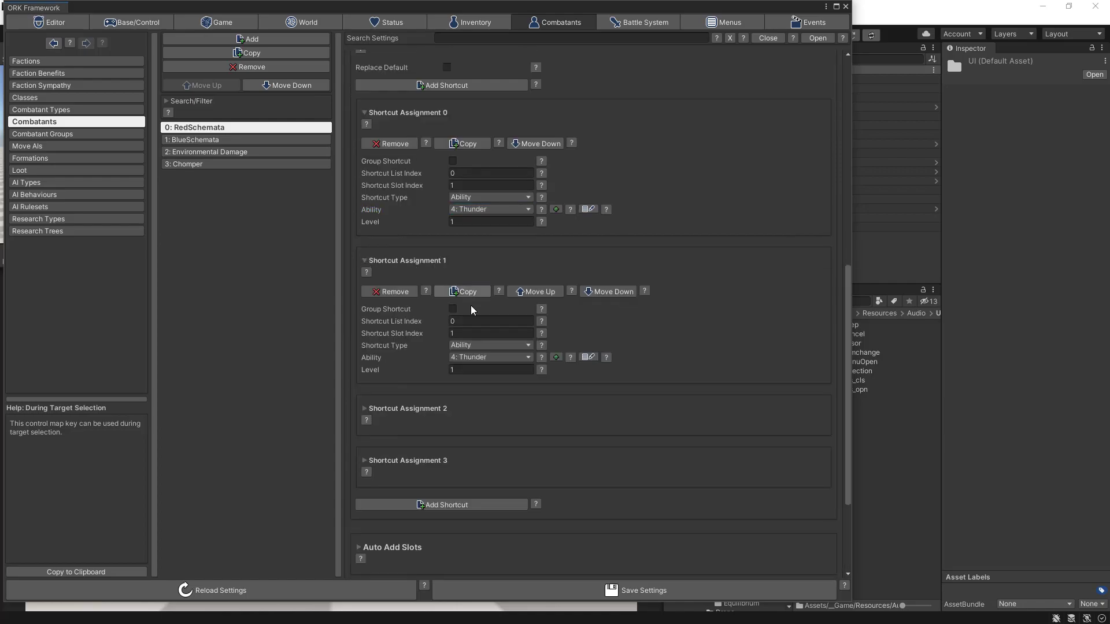
# Set Shortcut Assignment 1's ability to 2: Attack and its shortcut slot index to 2
pyautogui.click(484, 358)
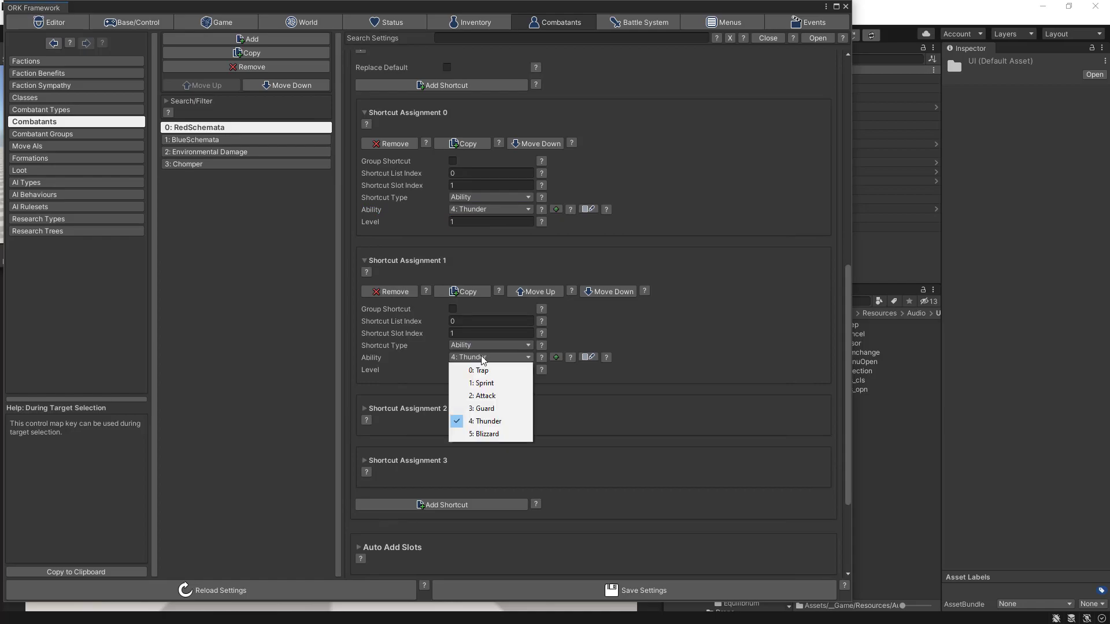
pyautogui.click(480, 397)
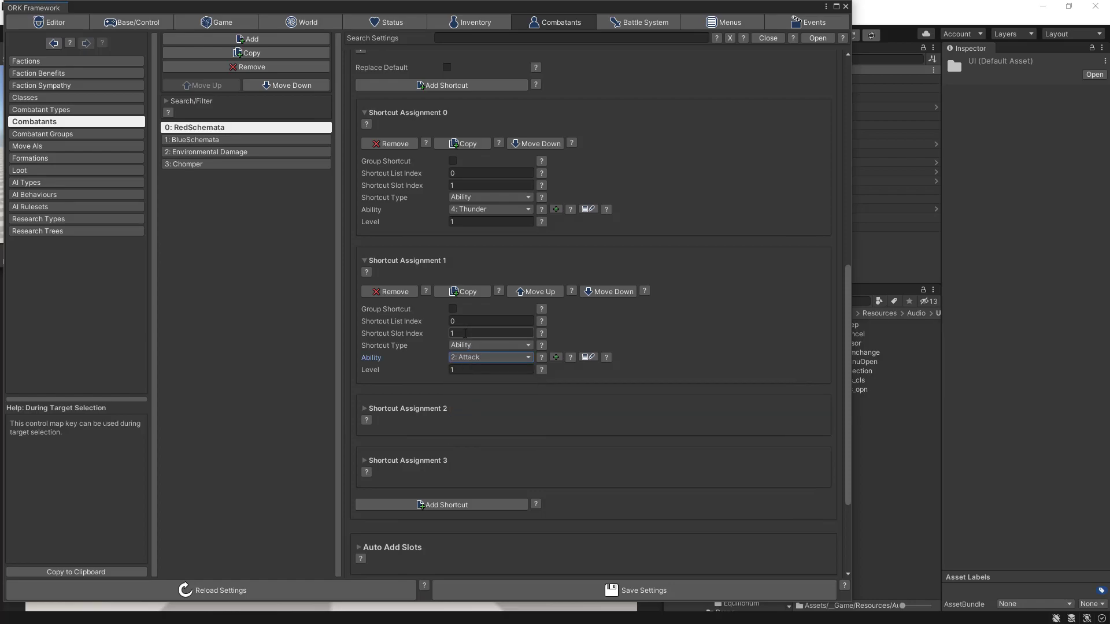
pyautogui.click(464, 335)
pyautogui.write('2')
# Expand Shortcut Assignment 2 and give it shortcut slot index 3 with the ability 5: Blizzard
pyautogui.click(365, 408)
pyautogui.scroll(-2, 497, 411)
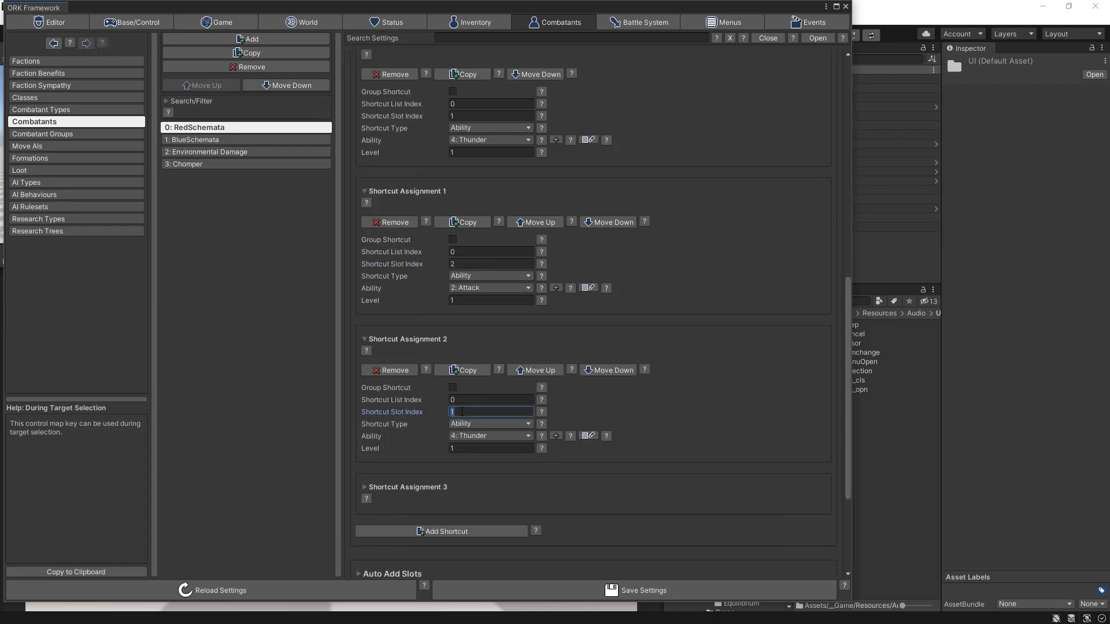
pyautogui.write('3')
pyautogui.click(483, 441)
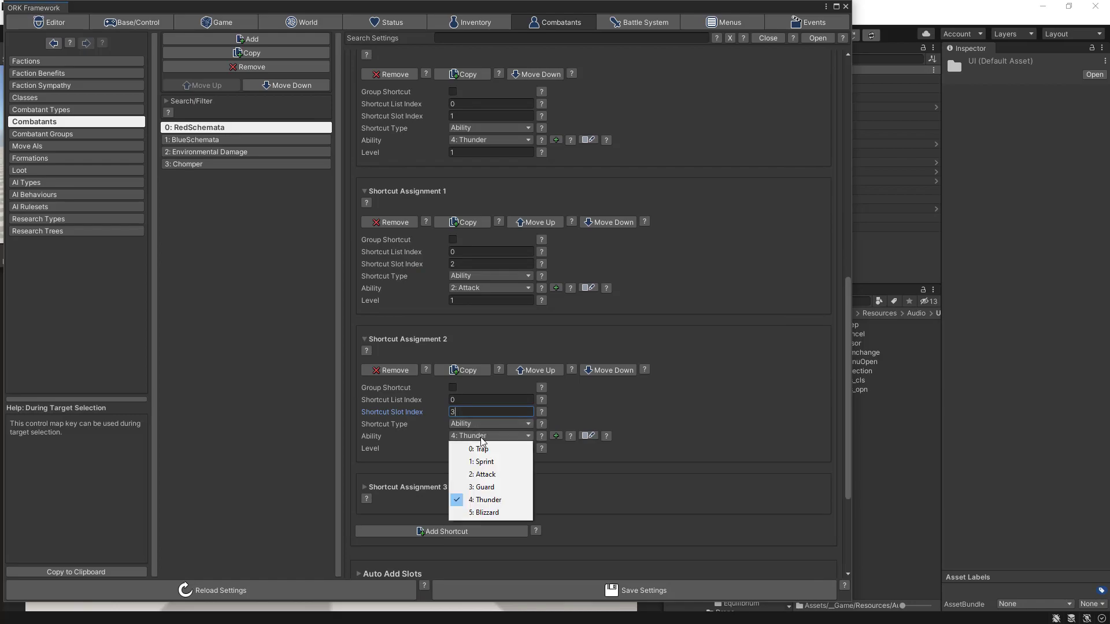
pyautogui.click(485, 513)
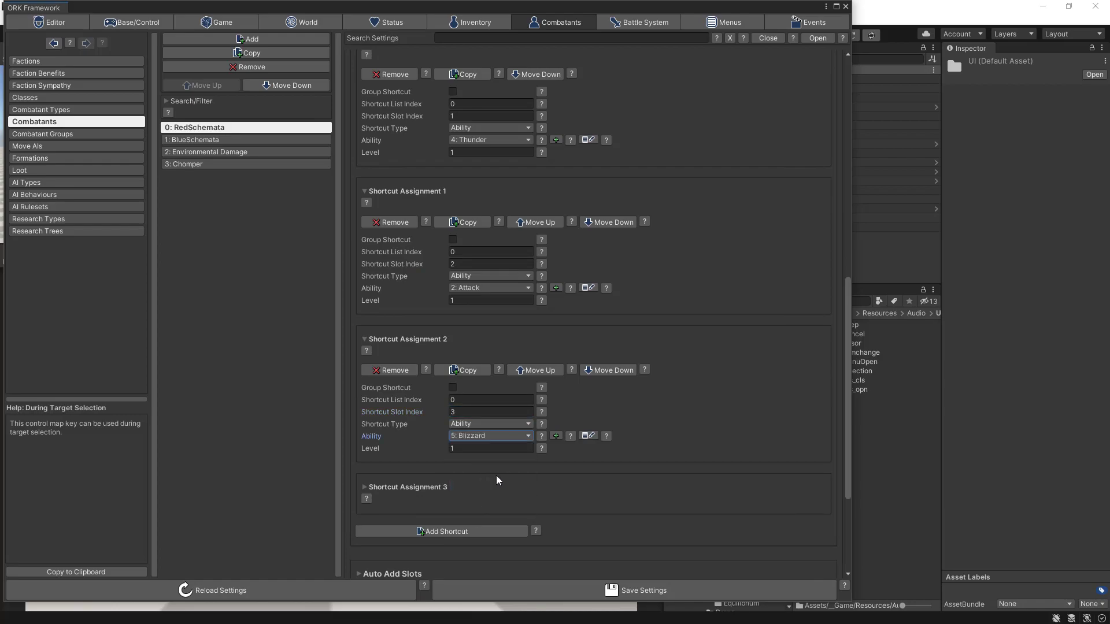
# Give Shortcut Assignment 3 shortcut slot index 4 and the ability 3: Guard, and save the combatant changes
pyautogui.scroll(-2, 511, 478)
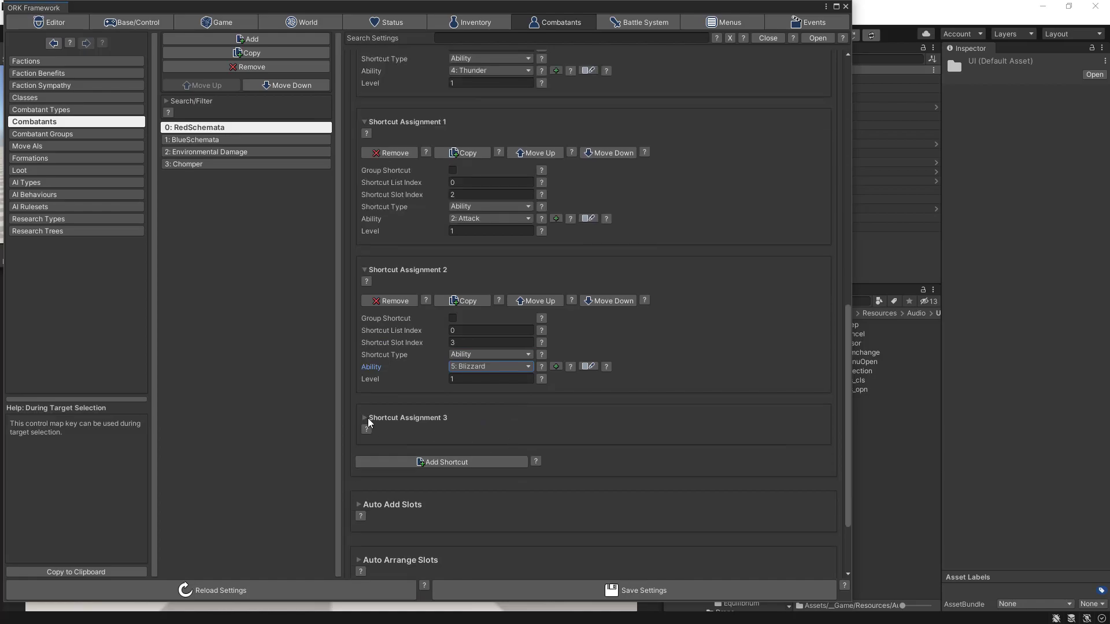
pyautogui.click(366, 418)
pyautogui.scroll(-1, 475, 426)
pyautogui.scroll(-1, 474, 426)
pyautogui.click(460, 422)
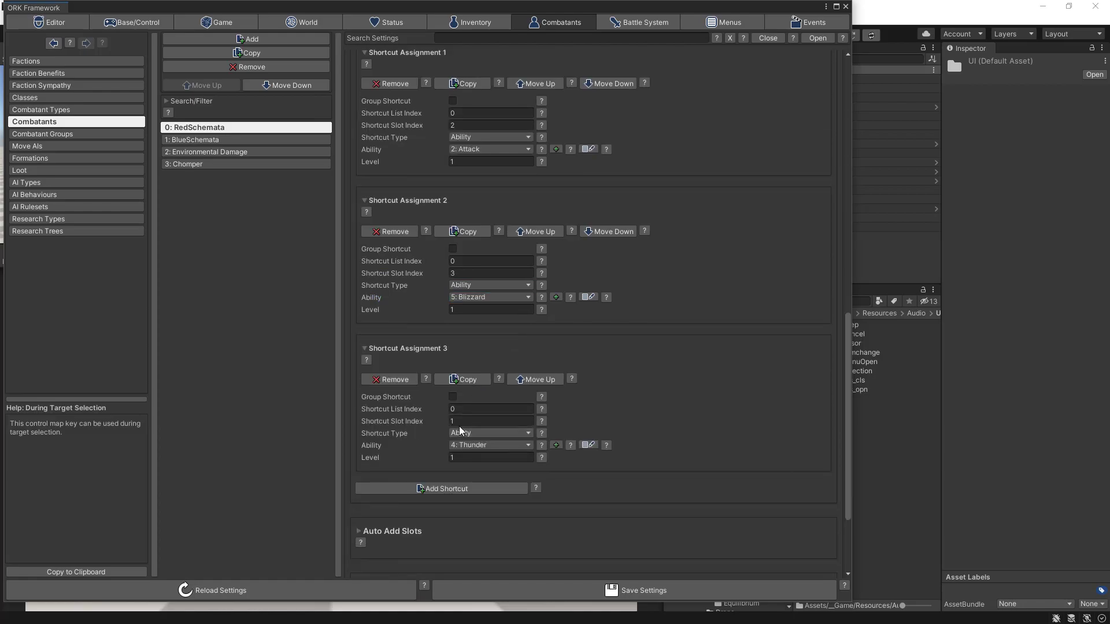
pyautogui.write('4')
pyautogui.click(483, 445)
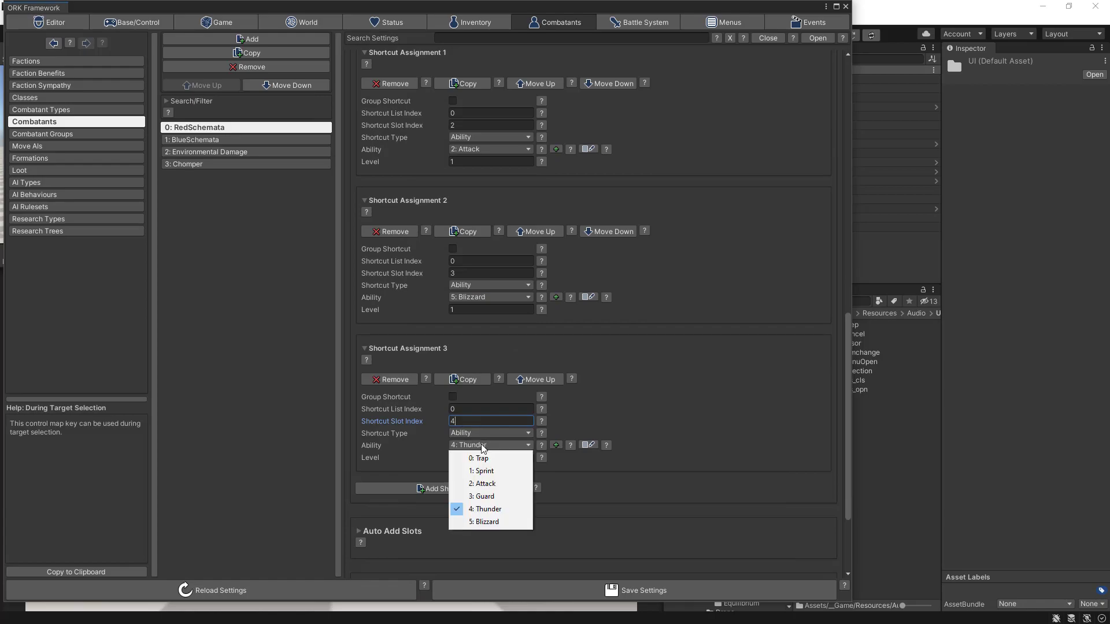
pyautogui.click(484, 496)
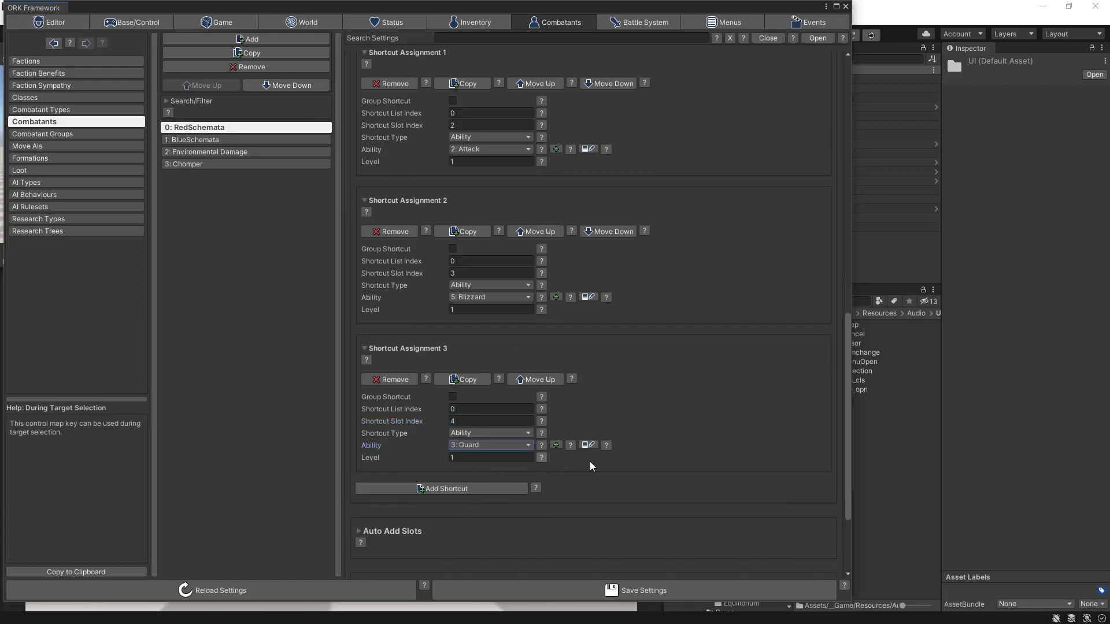
pyautogui.click(580, 596)
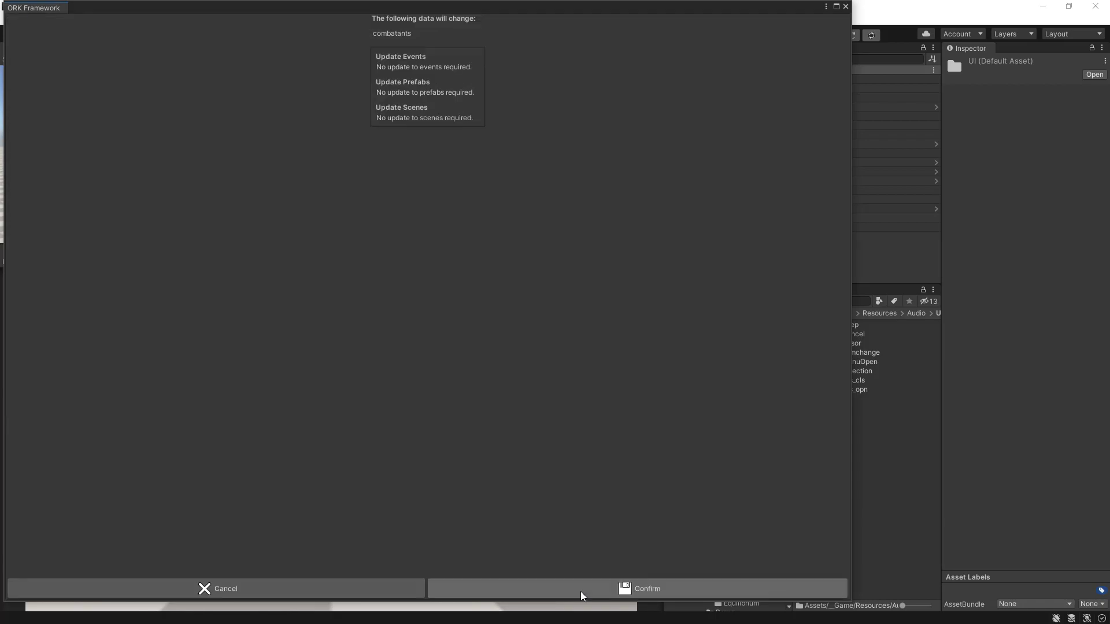
pyautogui.click(581, 596)
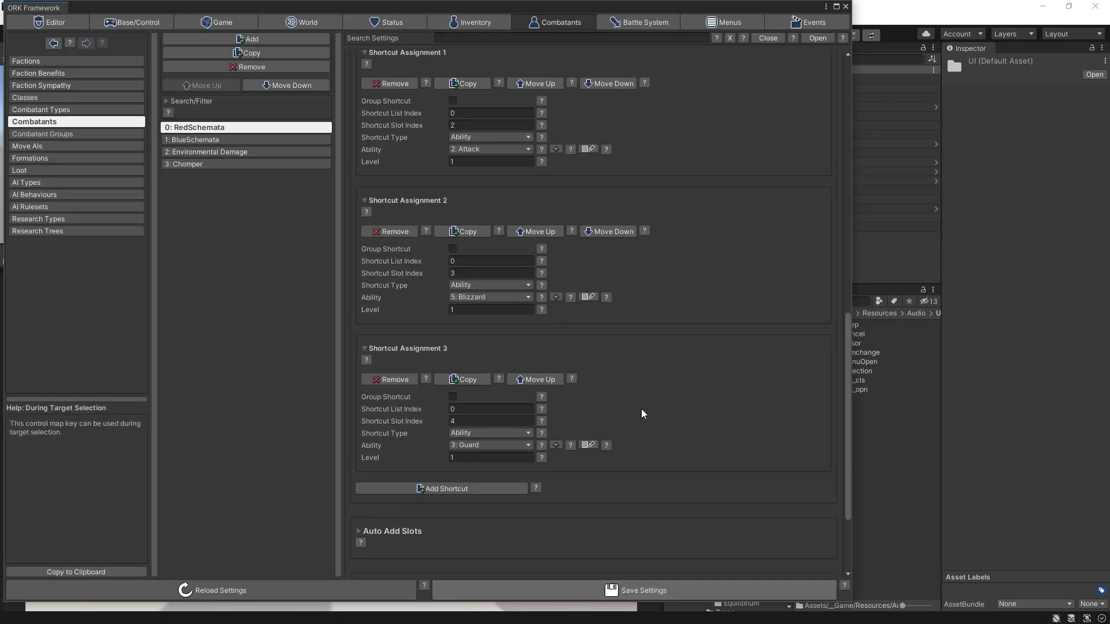
pyautogui.scroll(3, 642, 414)
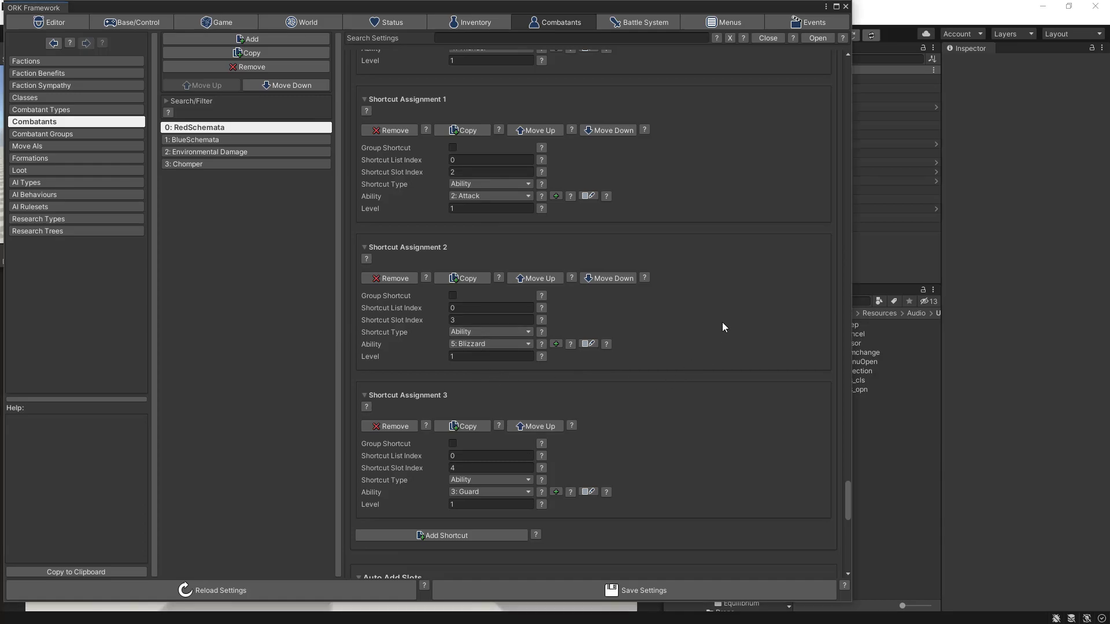
pyautogui.scroll(2, 722, 327)
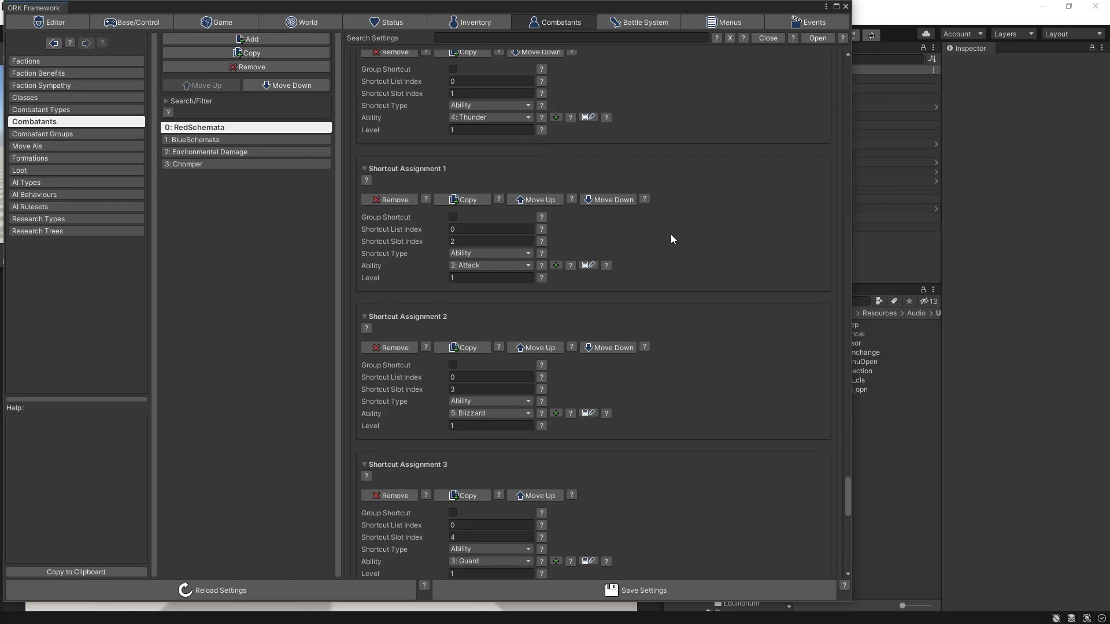
pyautogui.scroll(9, 671, 235)
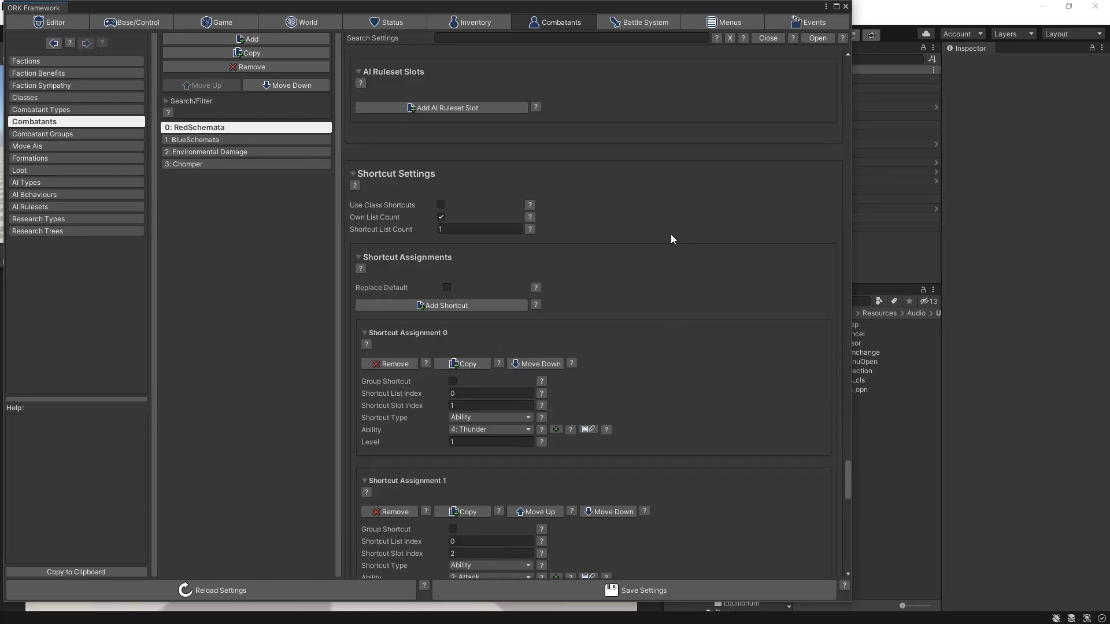
pyautogui.scroll(-3, 671, 239)
pyautogui.scroll(-1, 671, 239)
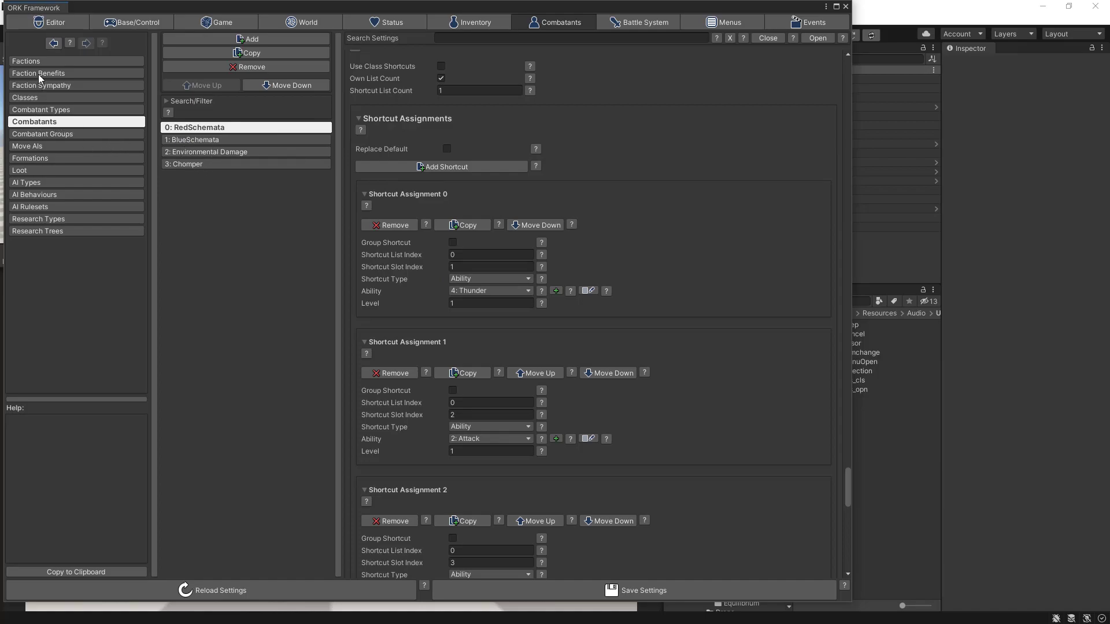
# Open the Ability Development settings of the LightningClass class and expand Learn Ability 0
pyautogui.click(26, 97)
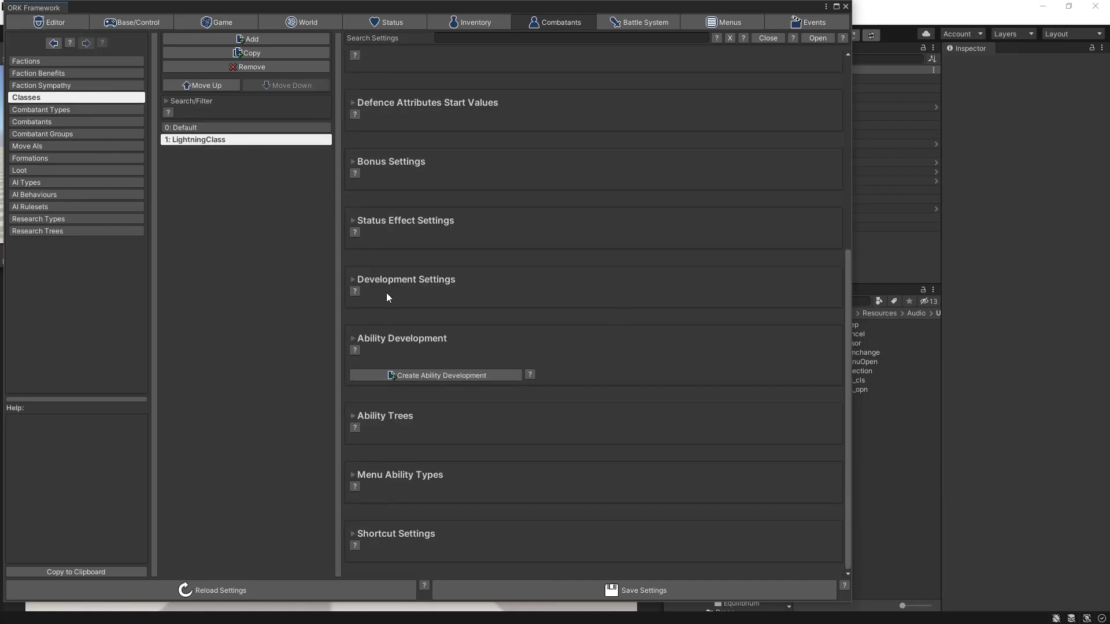
pyautogui.click(351, 339)
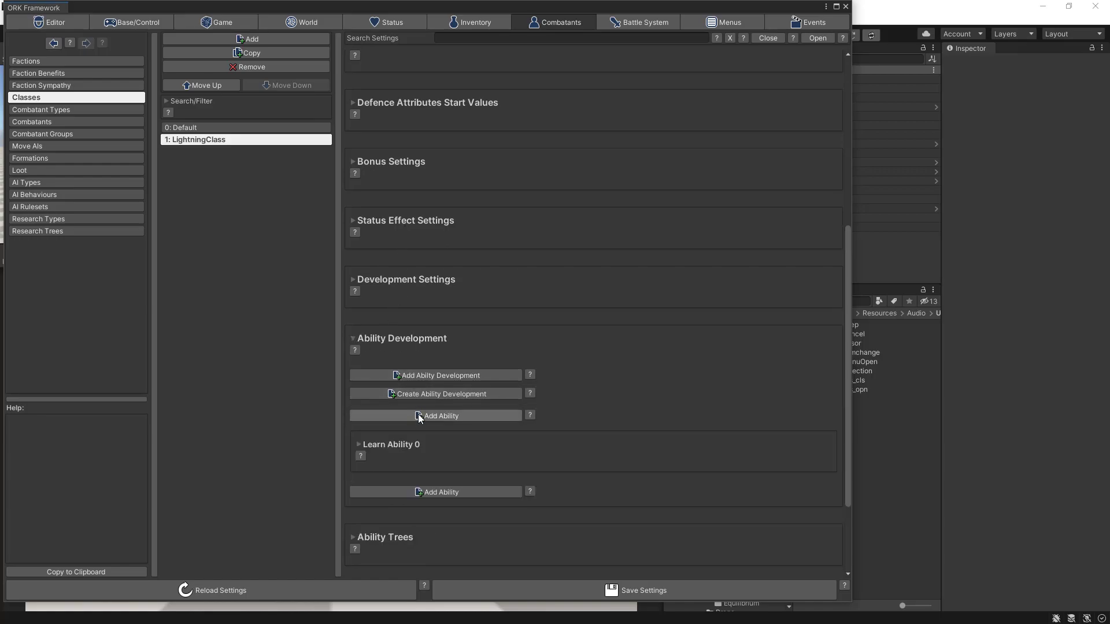
pyautogui.scroll(-3, 598, 418)
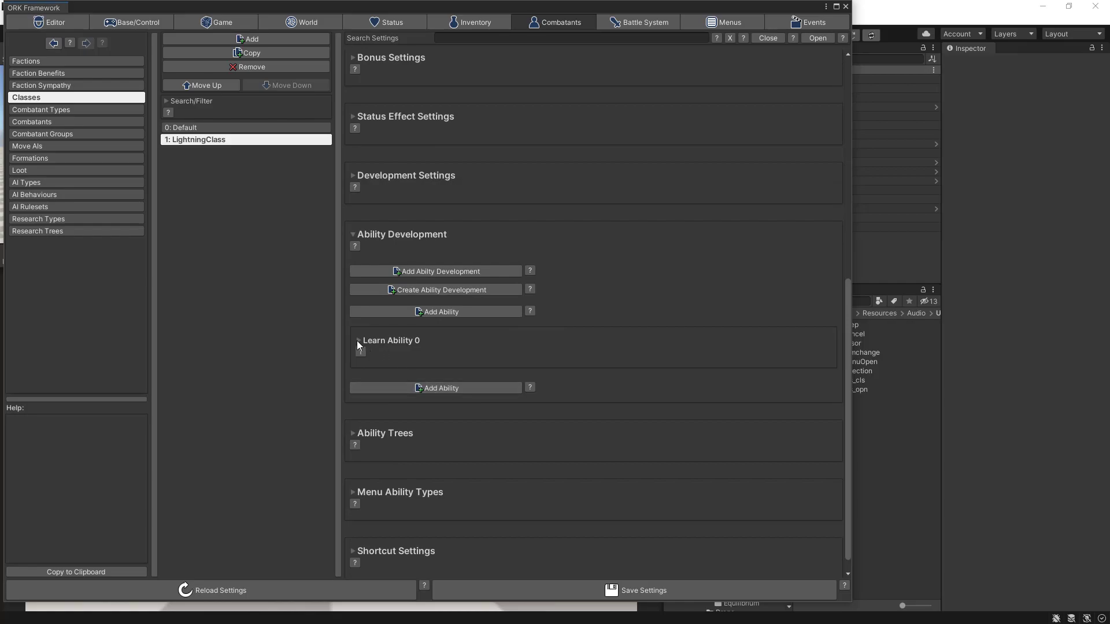
pyautogui.click(358, 341)
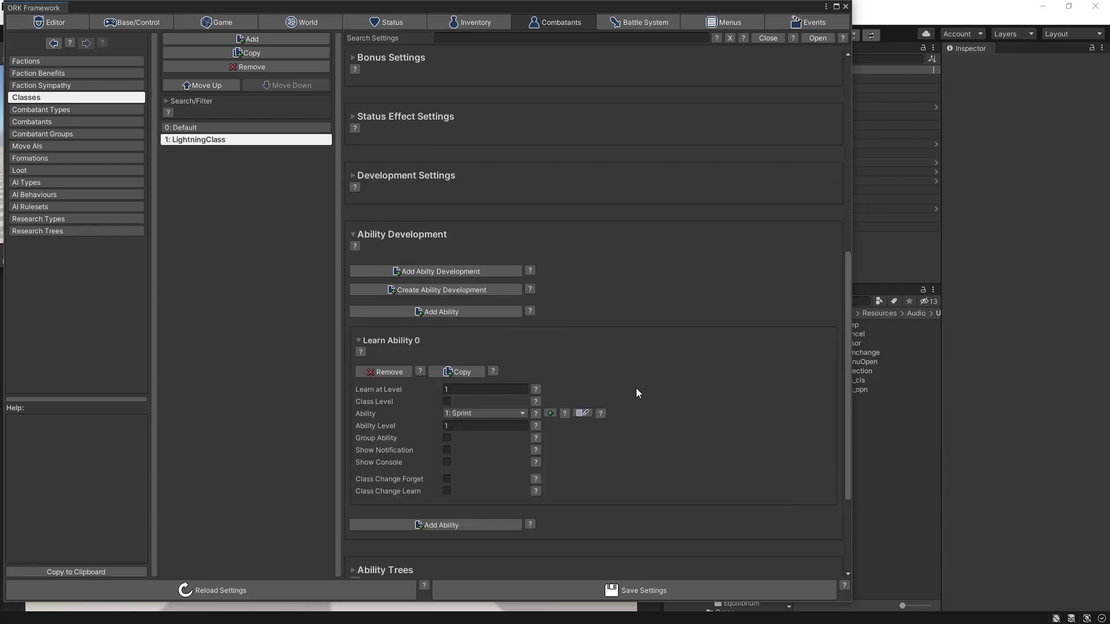
# Add four more learnable ability entries to LightningClass's Ability Development
pyautogui.scroll(-3, 656, 382)
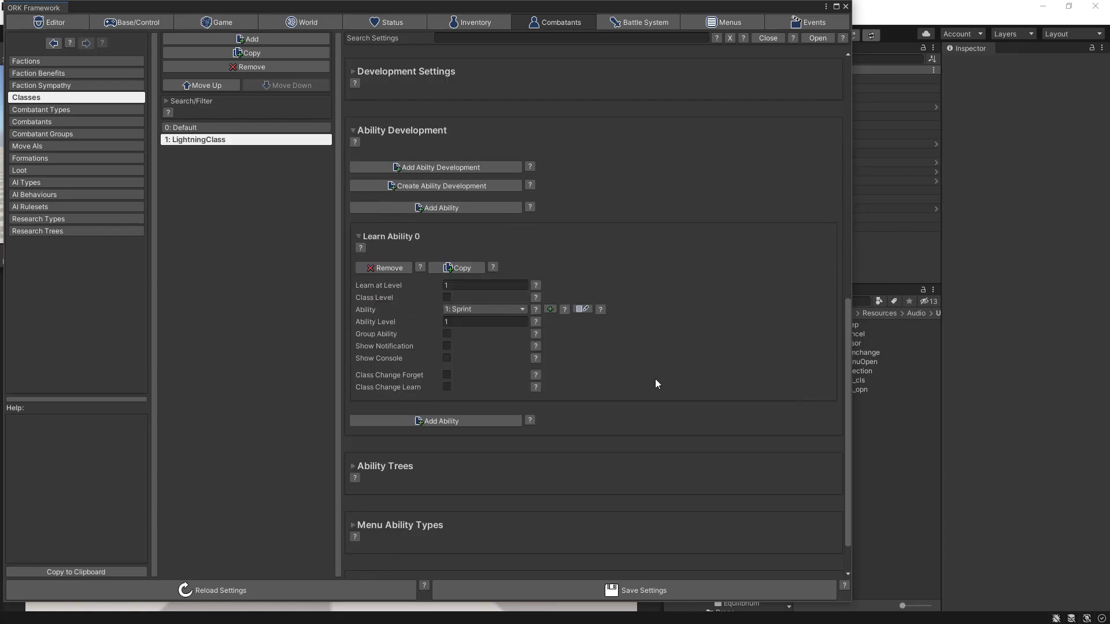
pyautogui.click(466, 419)
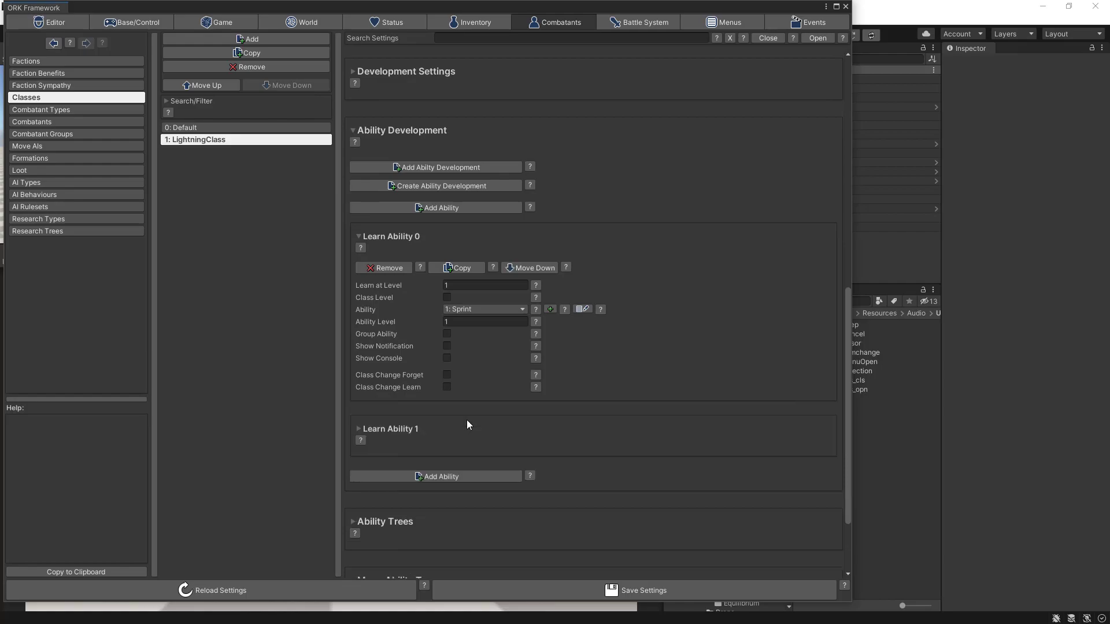
pyautogui.click(447, 478)
pyautogui.click(456, 529)
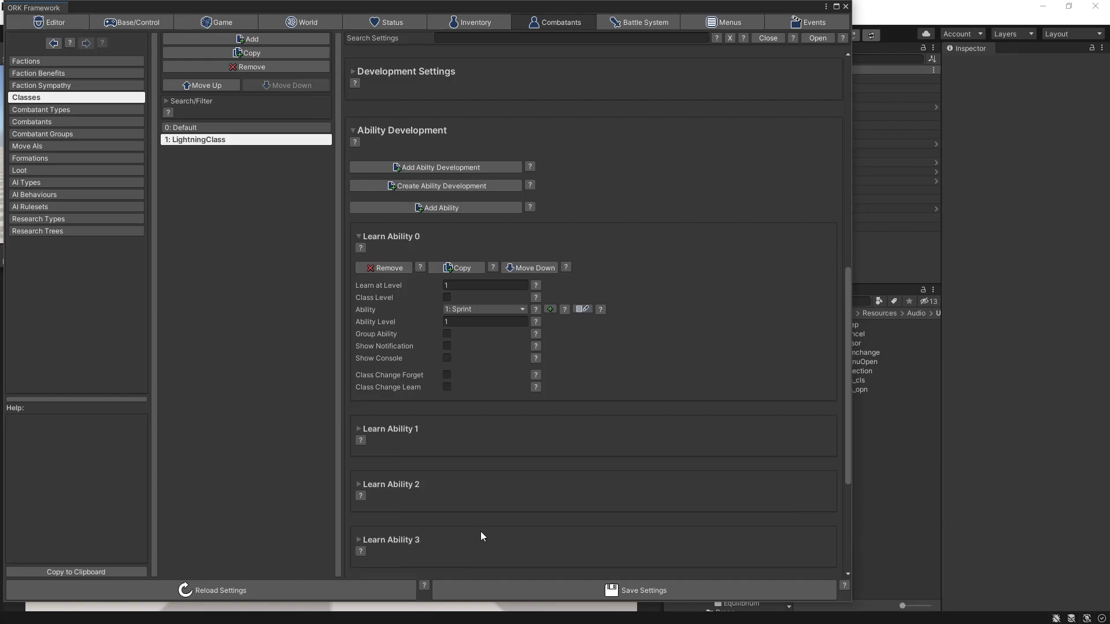
pyautogui.scroll(-3, 483, 523)
pyautogui.click(474, 483)
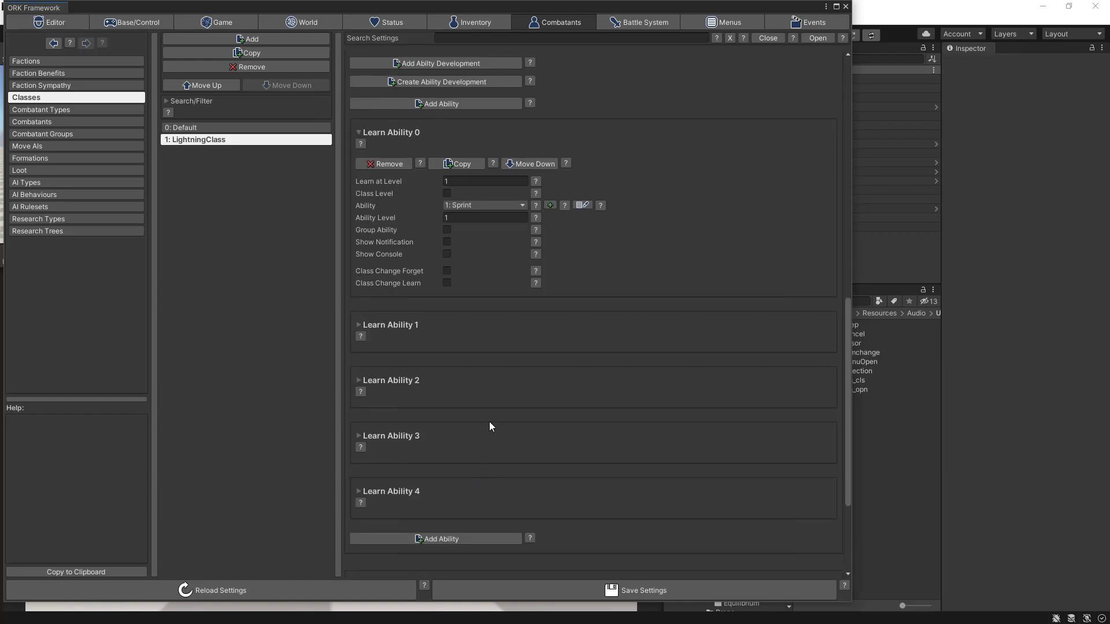
# Set Learn Ability 1 to 2: Attack and disable Show Notification, Show Console, Class Change Forget and Class Change Learn
pyautogui.click(359, 324)
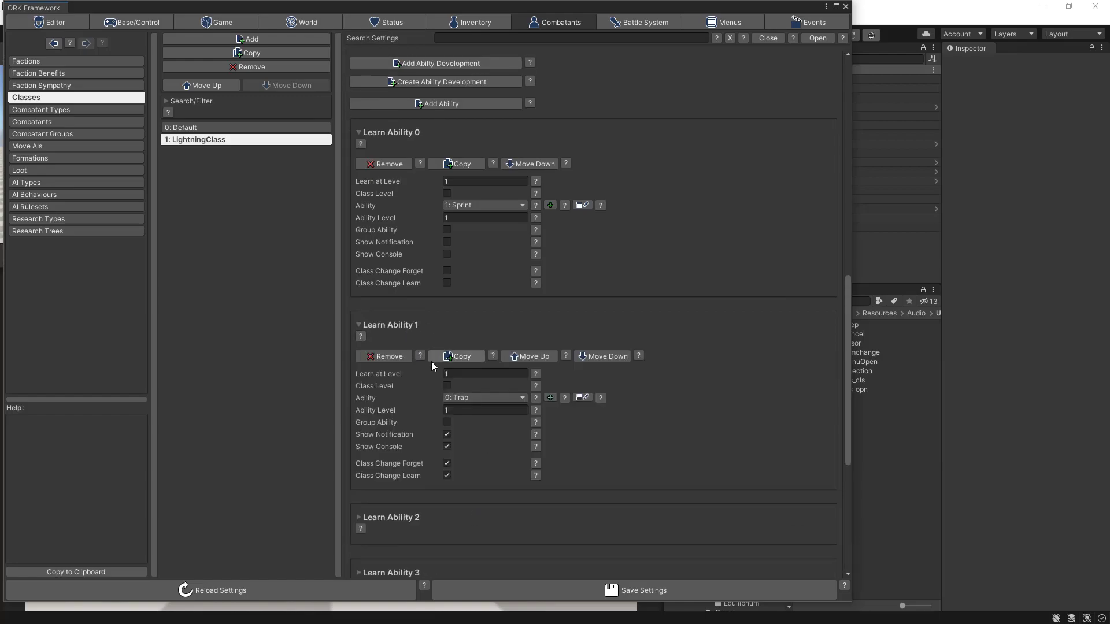
pyautogui.click(485, 396)
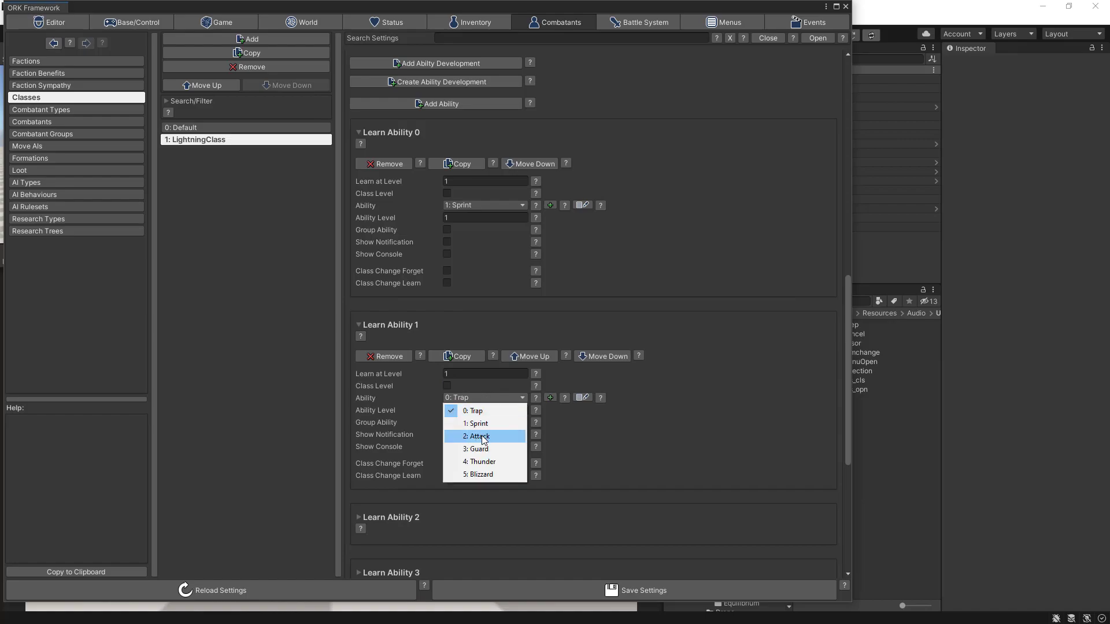
pyautogui.click(485, 435)
pyautogui.scroll(-3, 628, 442)
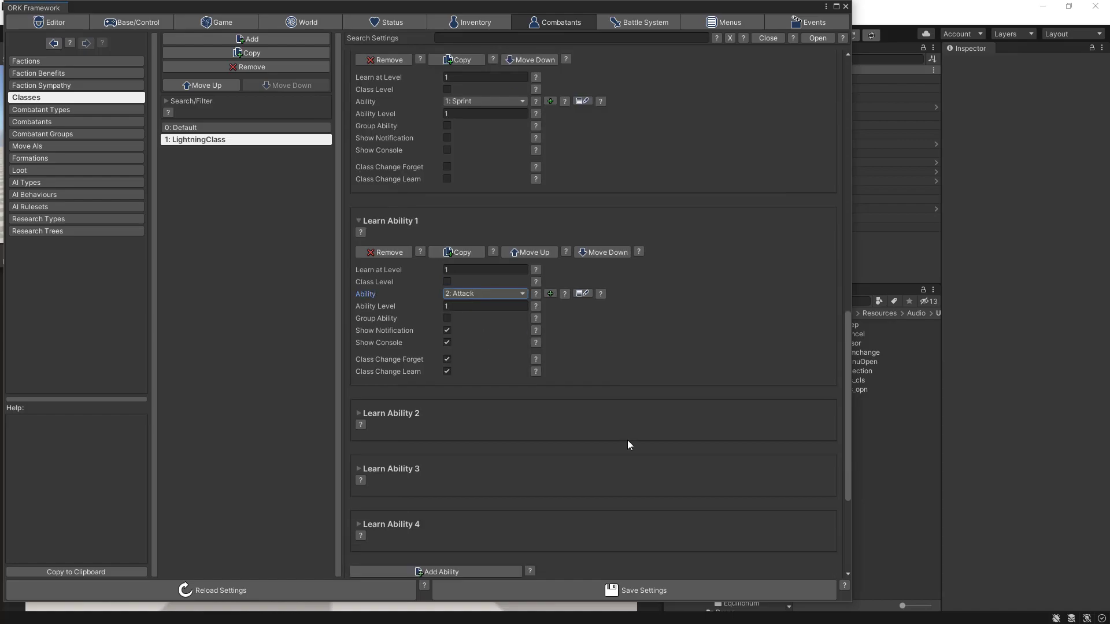
pyautogui.click(448, 332)
pyautogui.click(447, 344)
# Set Learn Ability 2 to 3: Guard and disable its notification, console and both class change options
pyautogui.click(358, 414)
pyautogui.scroll(-3, 545, 415)
pyautogui.click(487, 383)
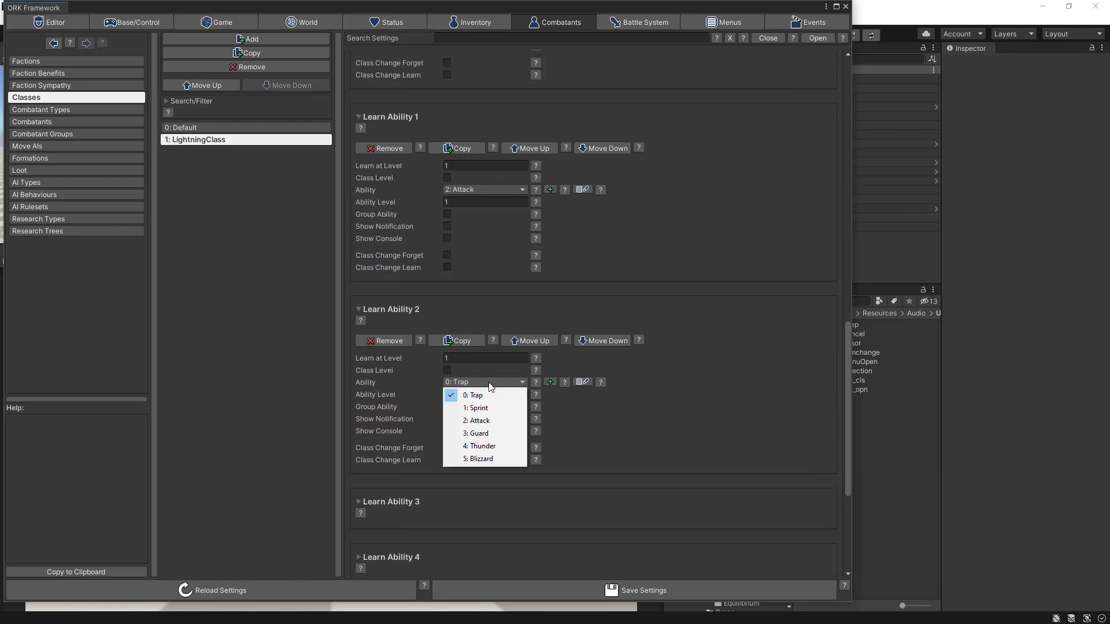
pyautogui.click(474, 433)
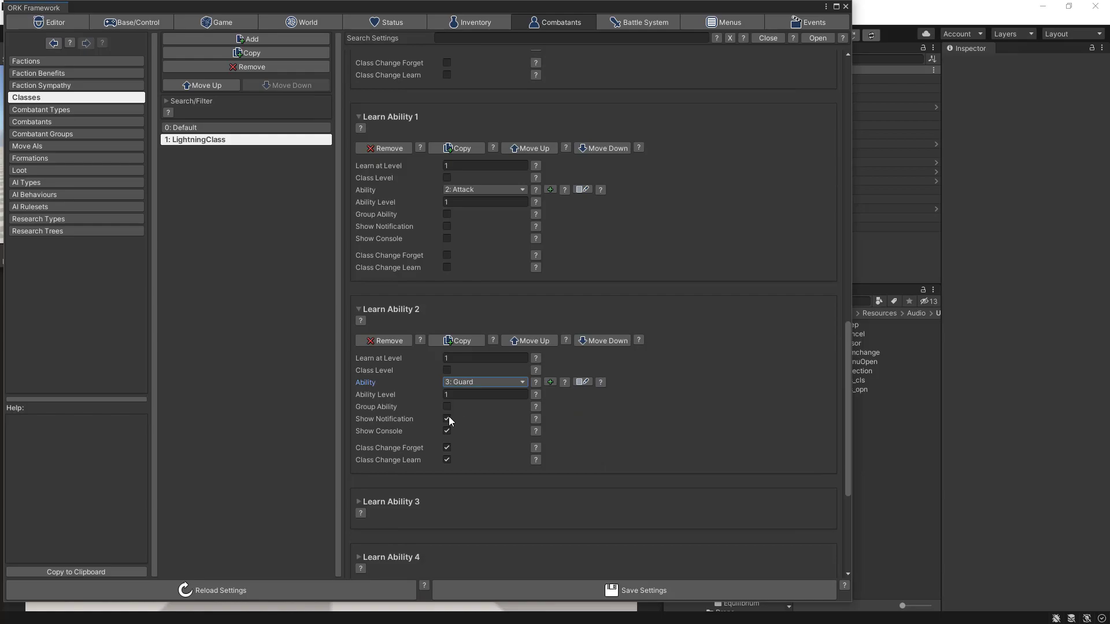
pyautogui.click(447, 419)
pyautogui.click(447, 430)
# Set Learn Ability 3 to 4: Thunder and disable its notification, console and both class change options
pyautogui.scroll(-3, 629, 459)
pyautogui.scroll(-3, 522, 414)
pyautogui.click(359, 363)
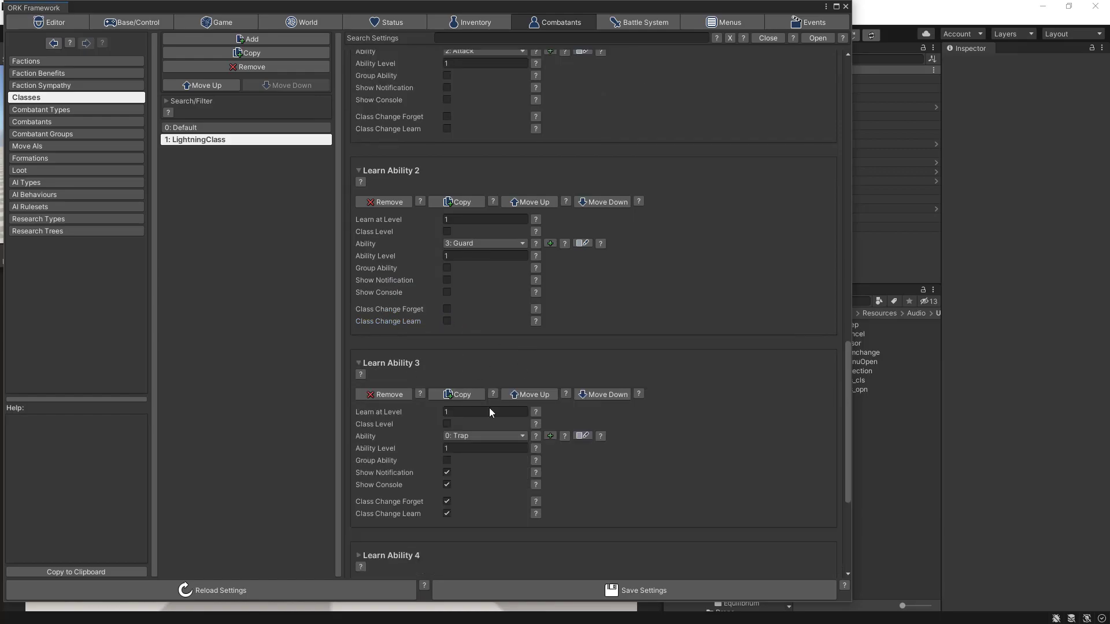
pyautogui.scroll(-3, 489, 408)
pyautogui.click(490, 367)
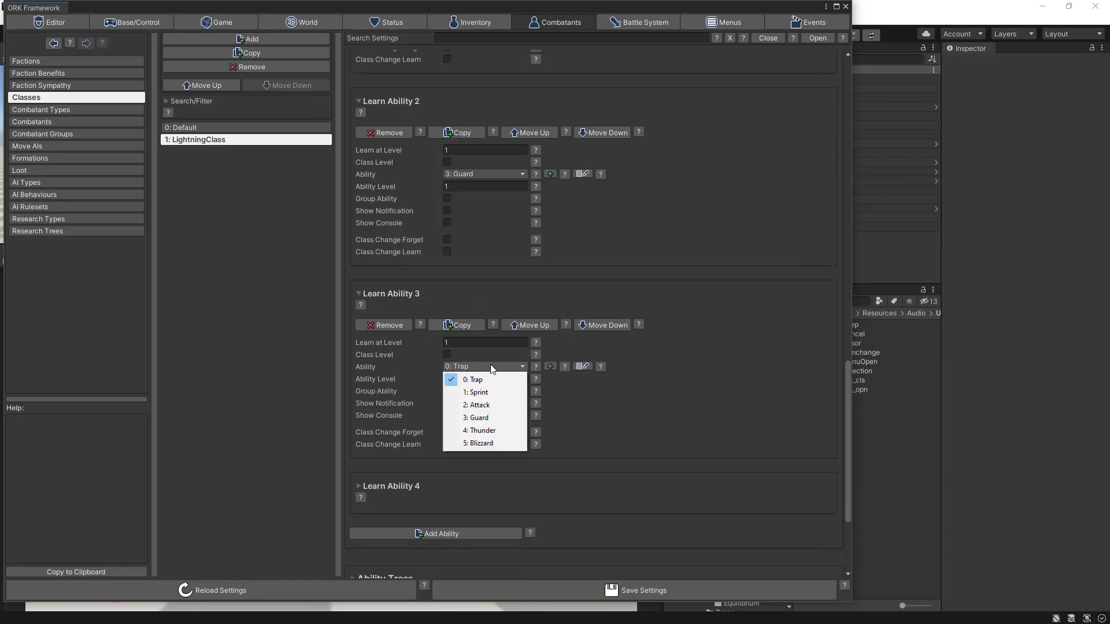
pyautogui.click(476, 431)
pyautogui.click(447, 403)
pyautogui.click(447, 415)
pyautogui.click(447, 432)
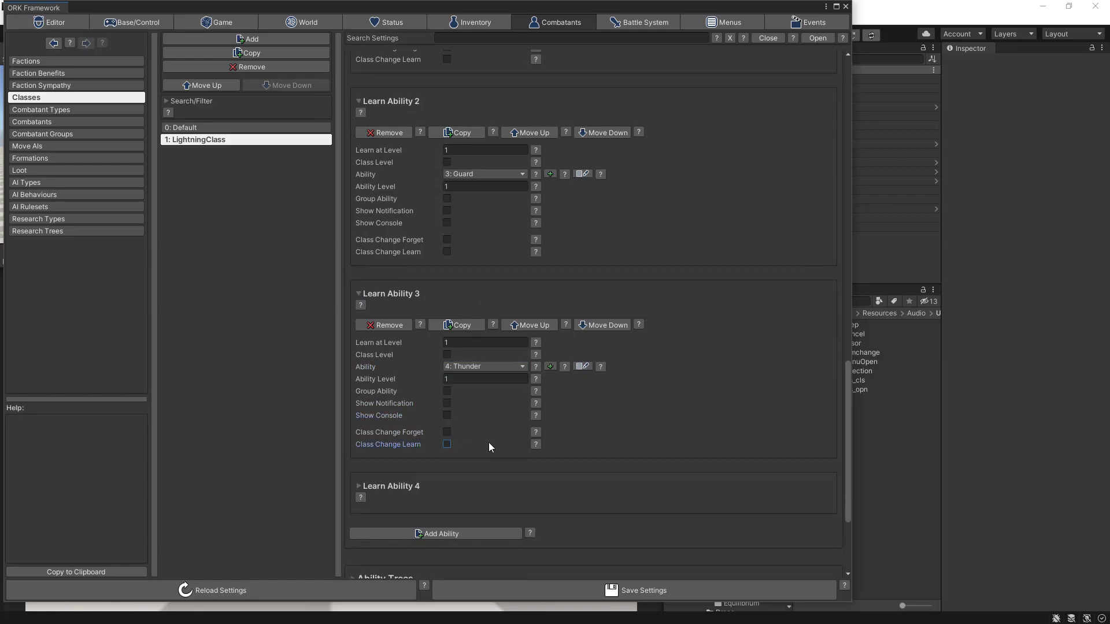
# Set Learn Ability 4 to 5: Blizzard with its notification, console and both class change options disabled, and save the class changes
pyautogui.scroll(-3, 488, 442)
pyautogui.click(359, 383)
pyautogui.scroll(-1, 491, 386)
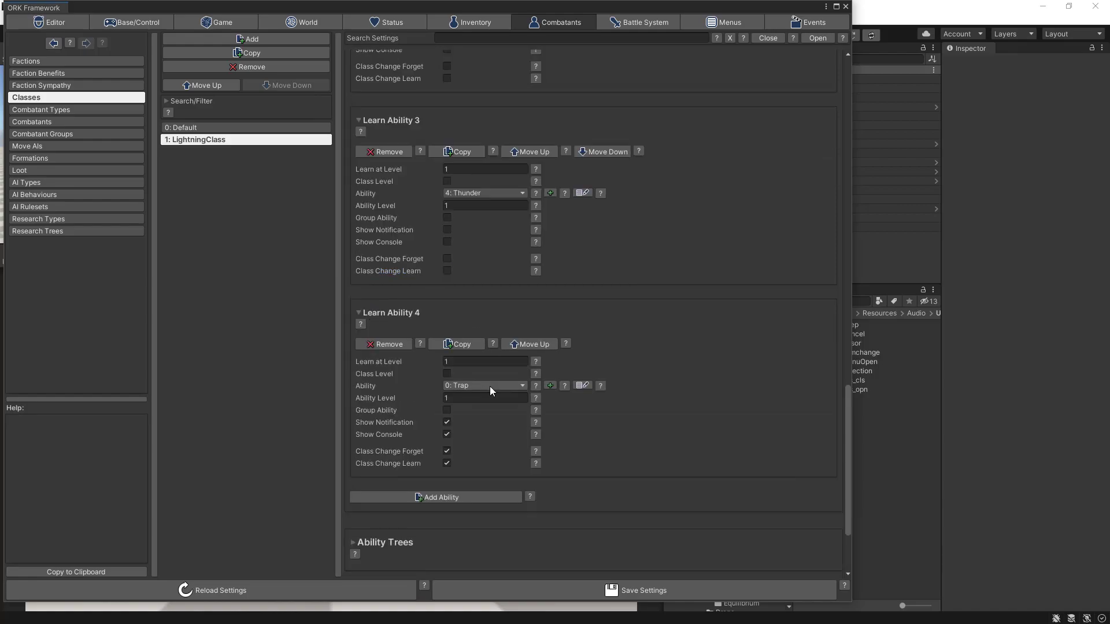
pyautogui.scroll(-3, 490, 386)
pyautogui.click(465, 316)
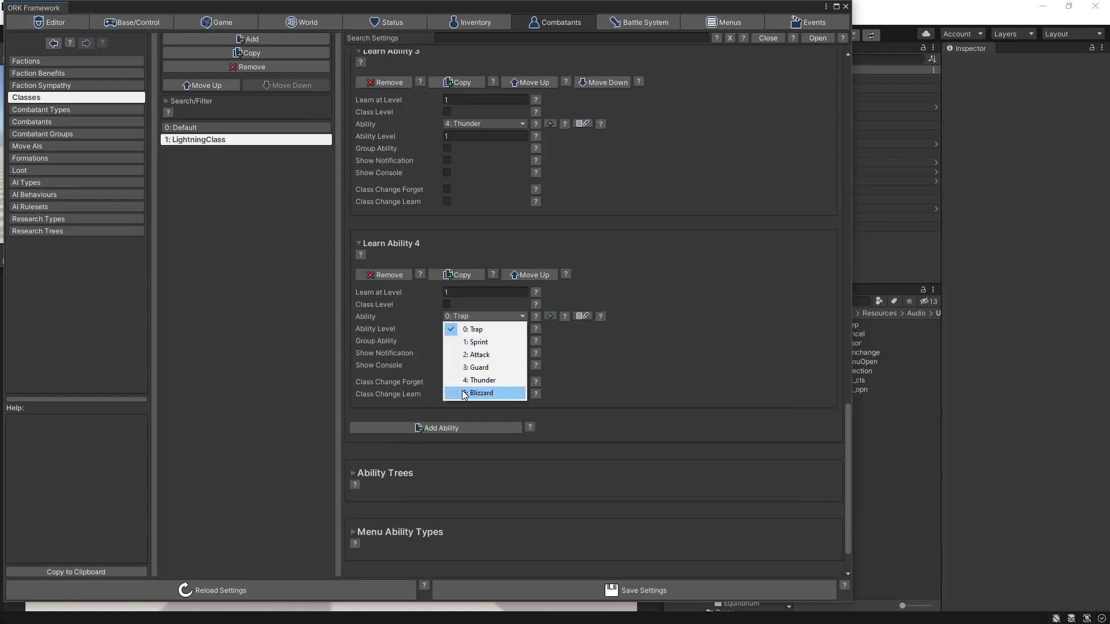
pyautogui.click(465, 393)
pyautogui.click(447, 352)
pyautogui.click(446, 365)
pyautogui.click(447, 382)
pyautogui.click(447, 394)
pyautogui.click(576, 585)
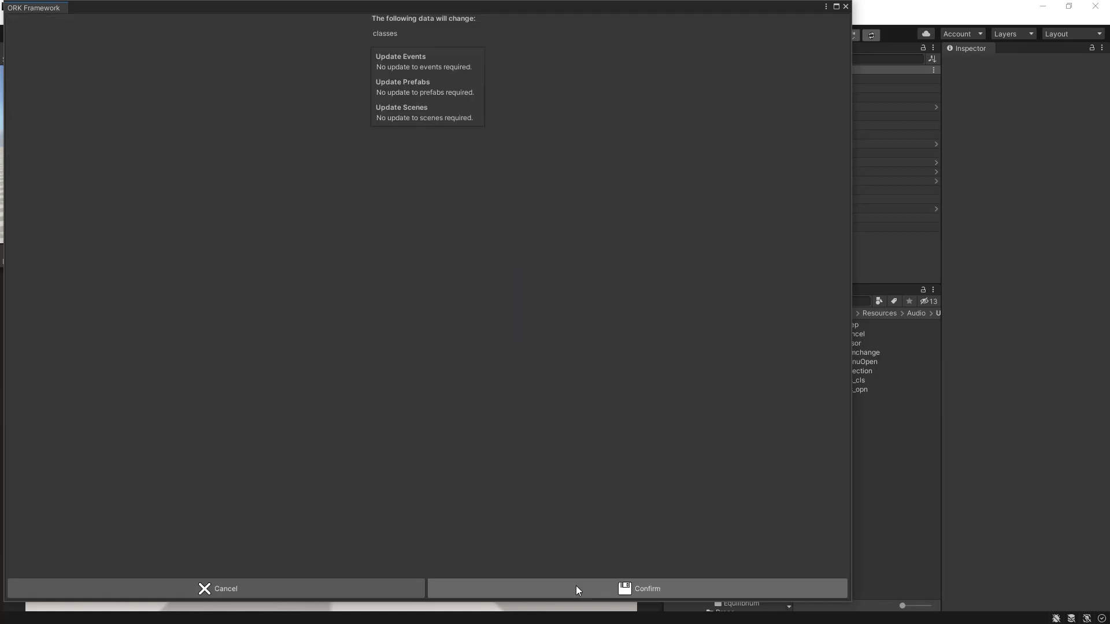
pyautogui.click(616, 586)
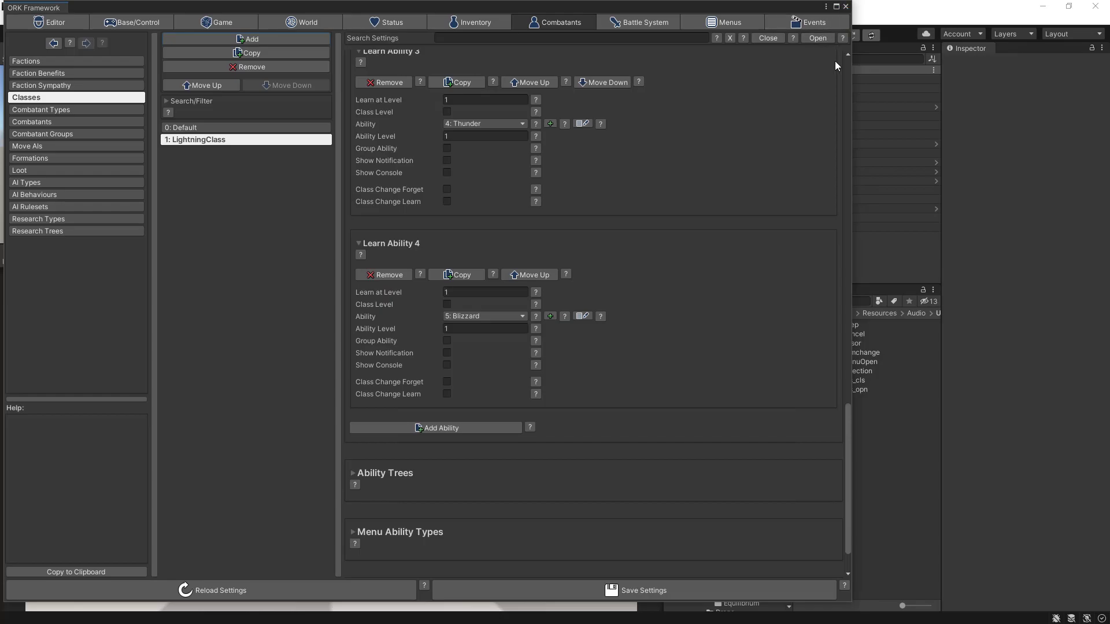
# Close the ORK Framework editor and play-test the battle with the newly learned abilities, then stop the game
pyautogui.click(845, 7)
pyautogui.click(862, 435)
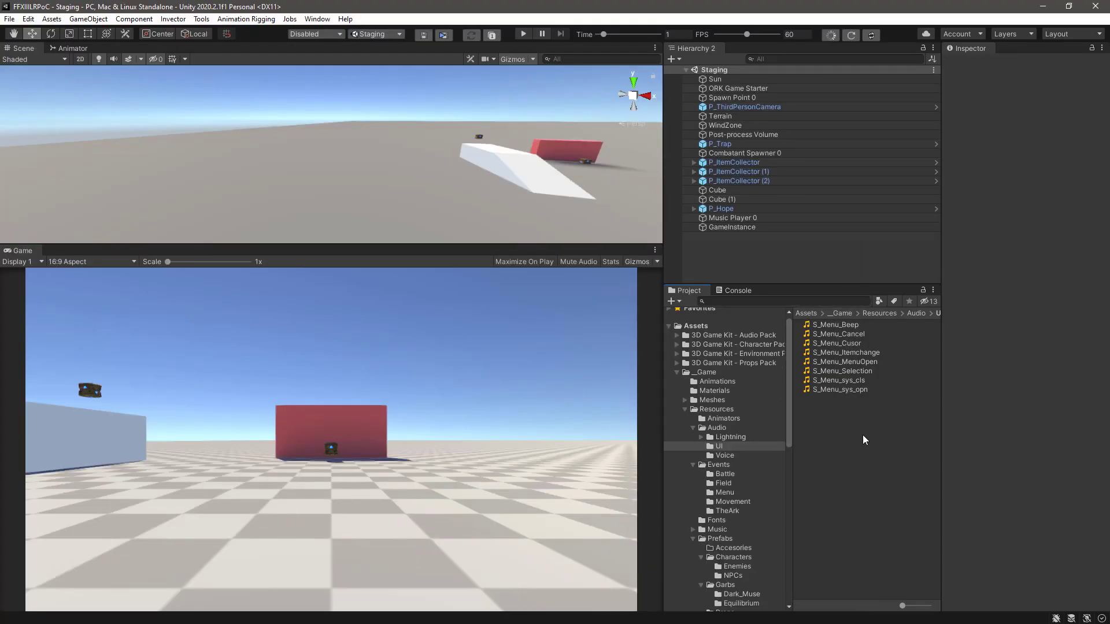
pyautogui.hotkey('ctrl', 'p')
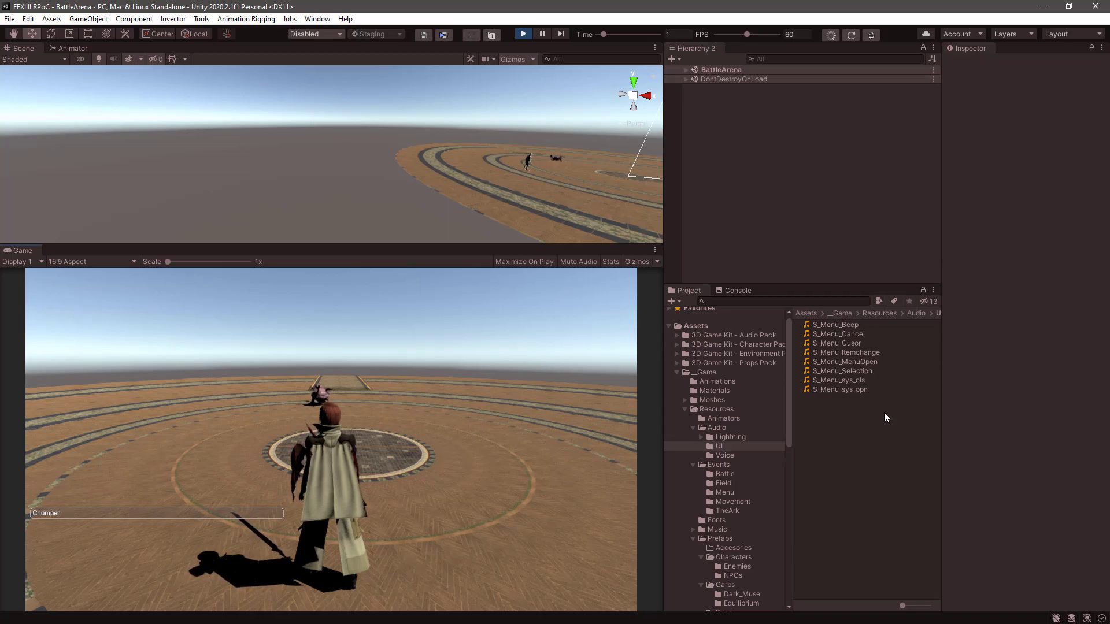
pyautogui.hotkey('ctrl', 'p')
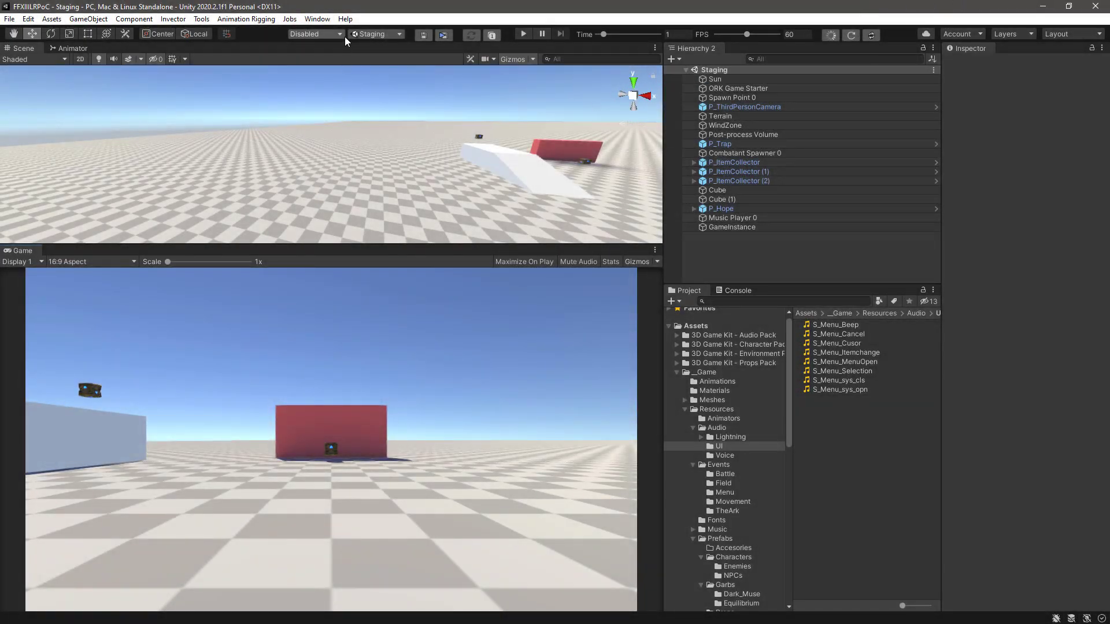
# Reopen the ORK Framework editor, disable Use Target Menu in the battle system's Target Settings and save the change
pyautogui.click(317, 19)
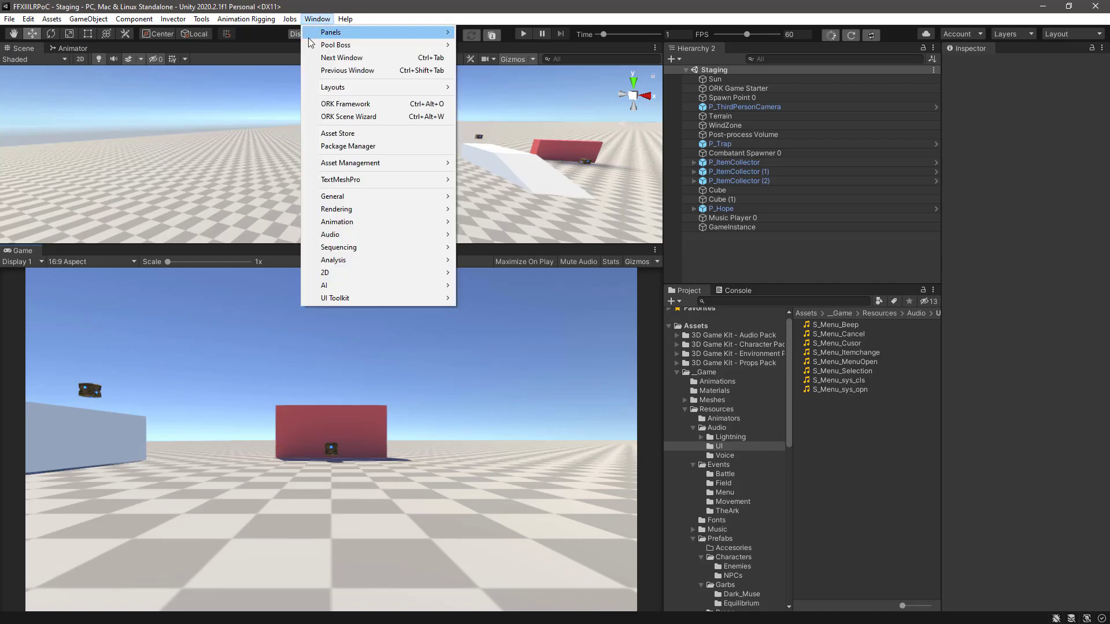
pyautogui.click(341, 104)
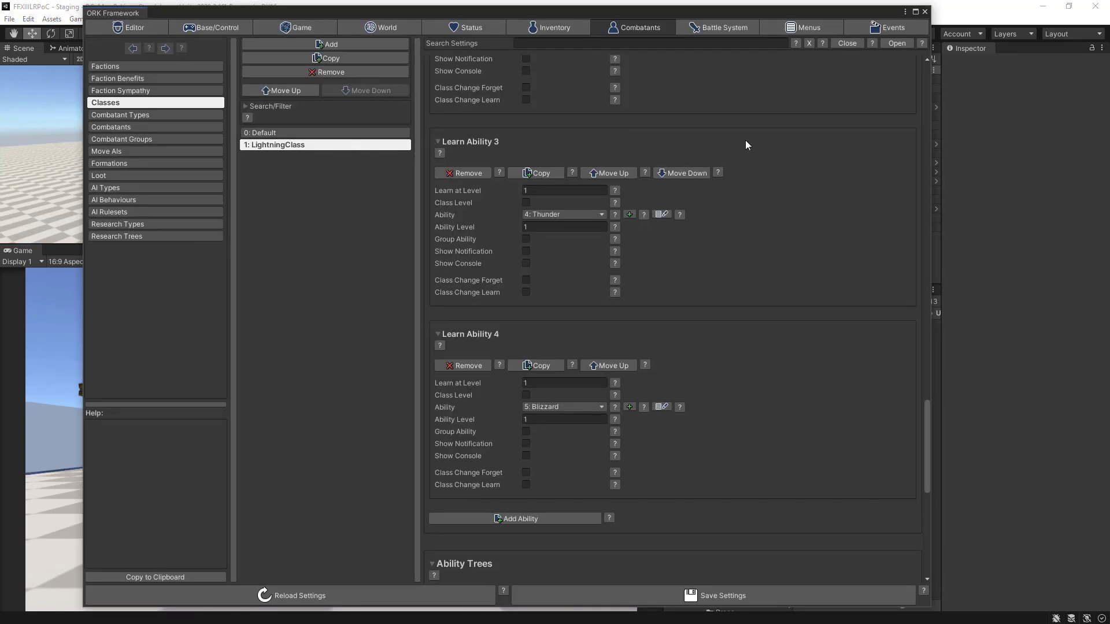
pyautogui.click(716, 25)
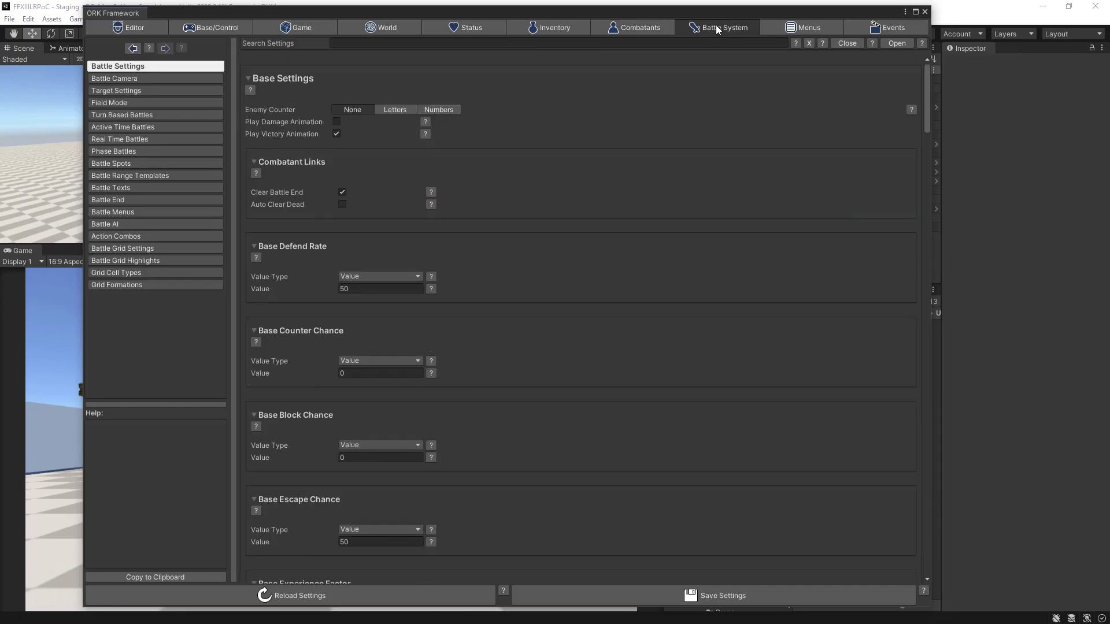
pyautogui.click(117, 91)
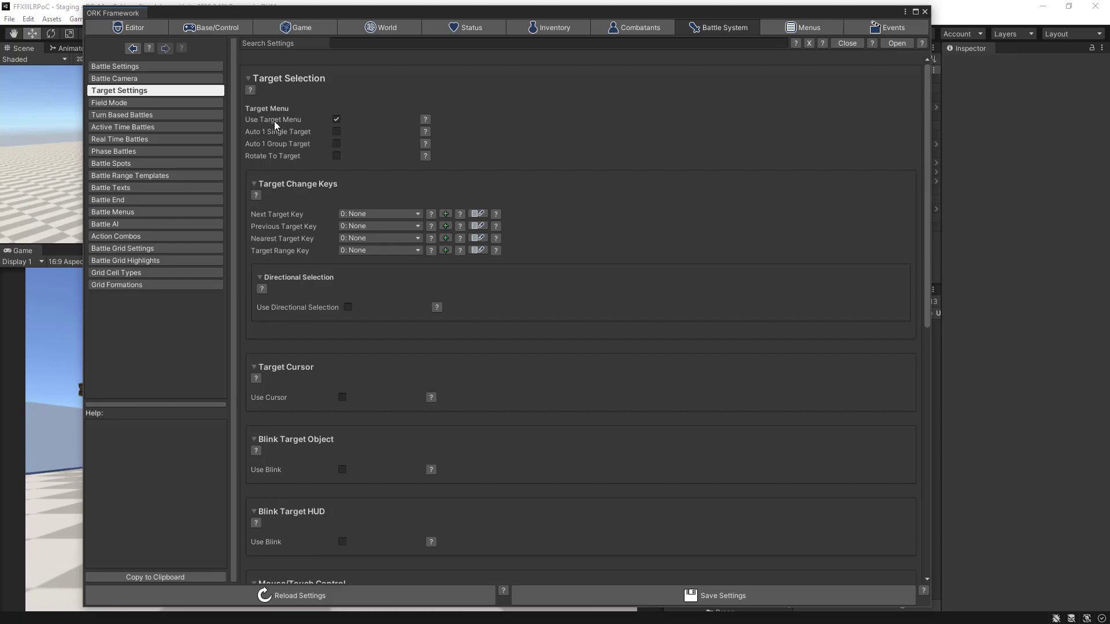
pyautogui.click(336, 119)
pyautogui.click(595, 597)
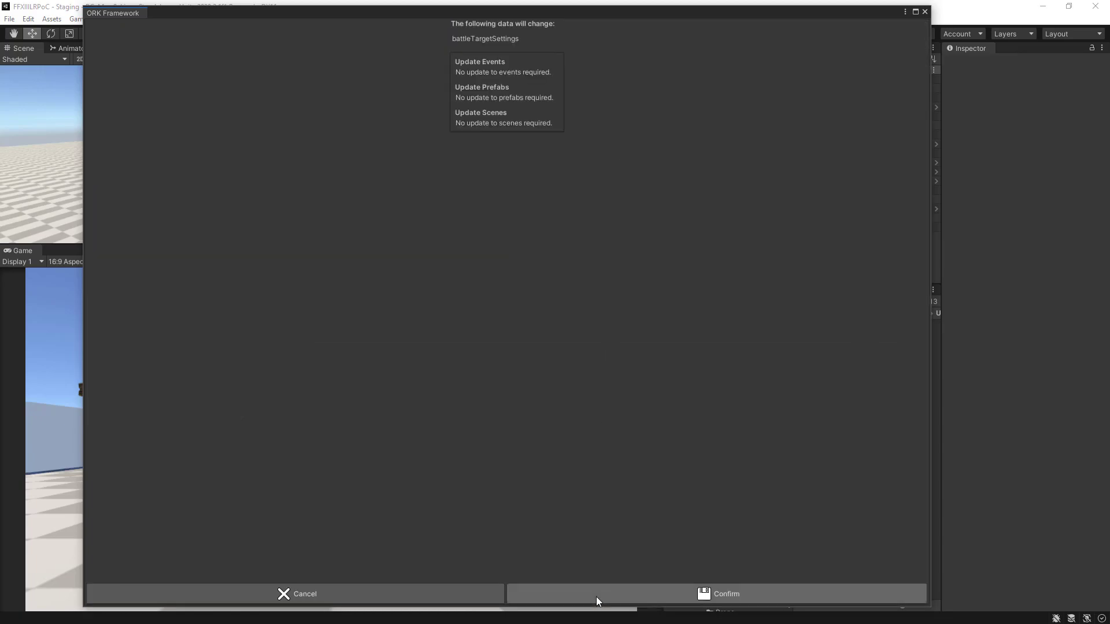
pyautogui.click(595, 597)
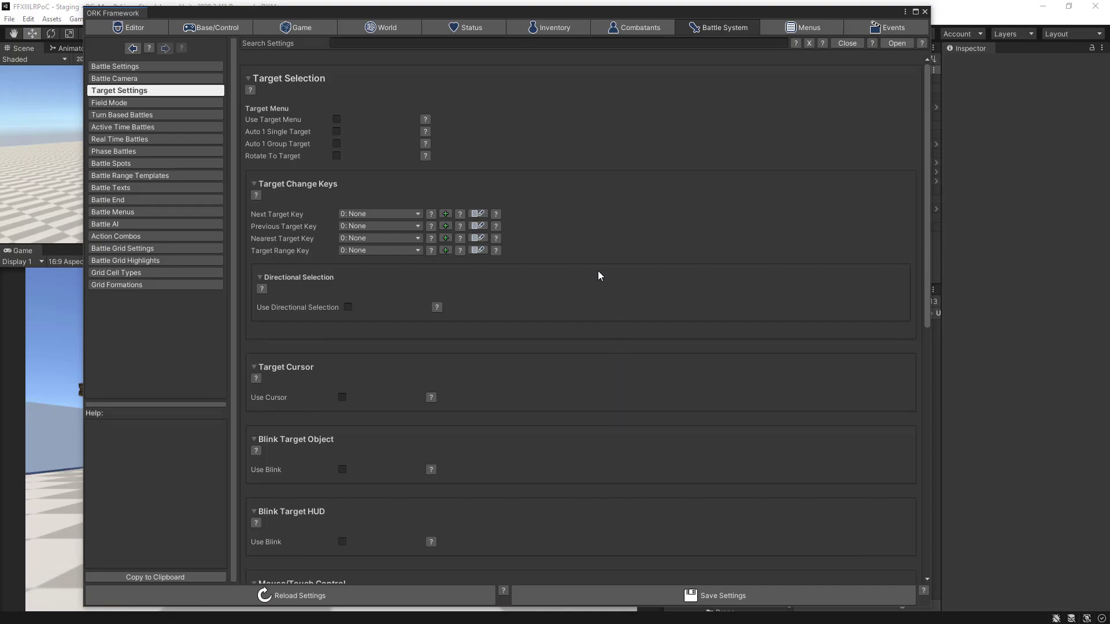
# For Real Time Battles, set Block Player Control to Player Actions and enable the player's Block in Battle Menu option
pyautogui.click(111, 140)
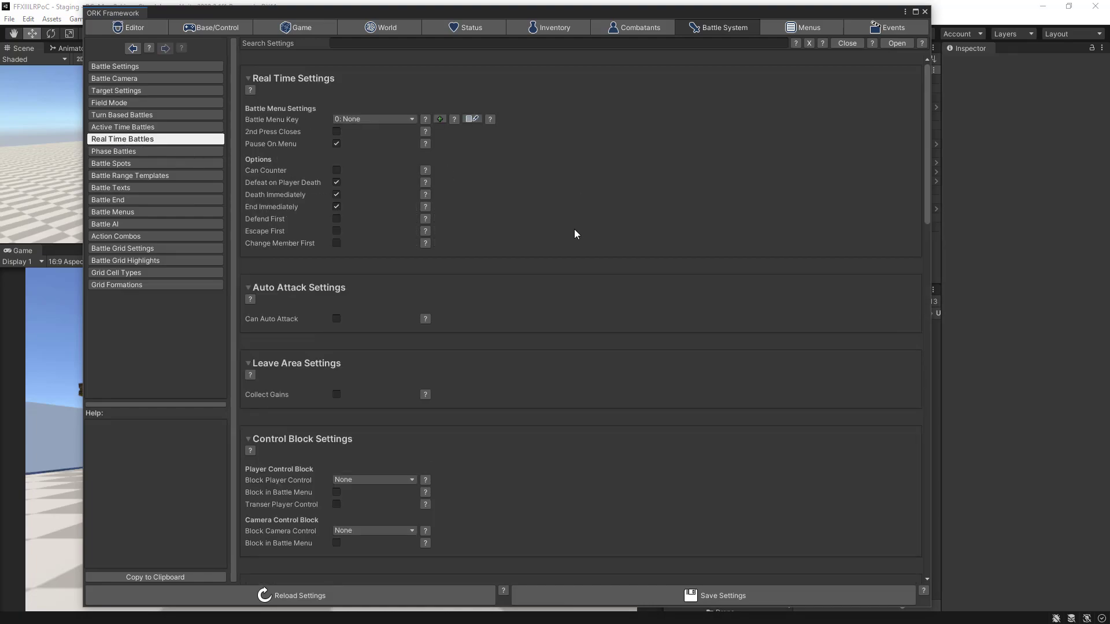
pyautogui.scroll(-5, 575, 230)
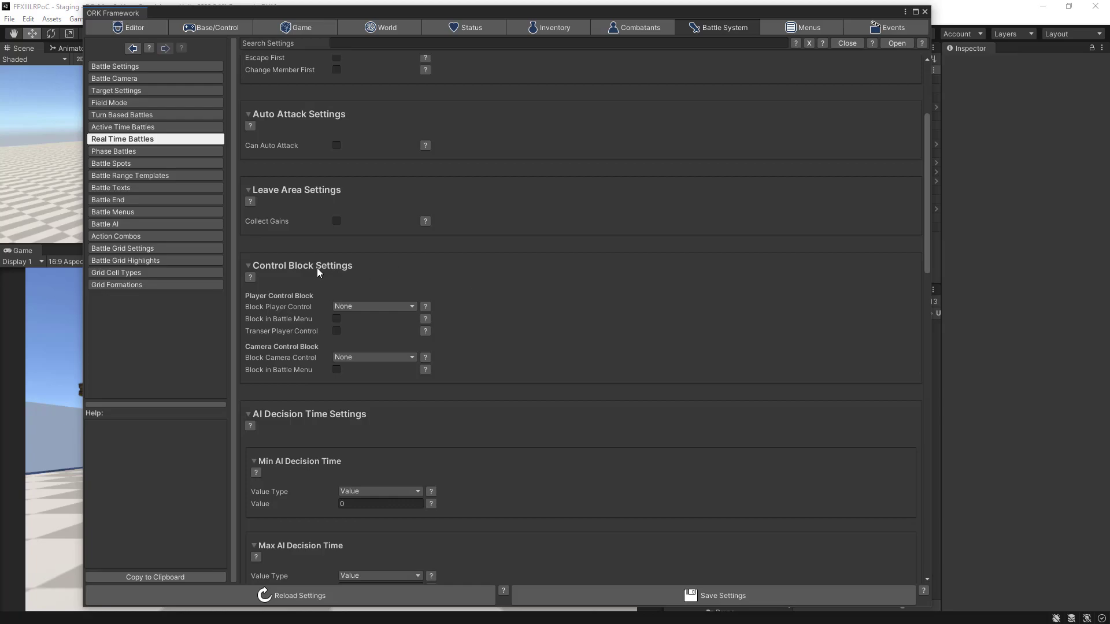
pyautogui.scroll(-3, 516, 266)
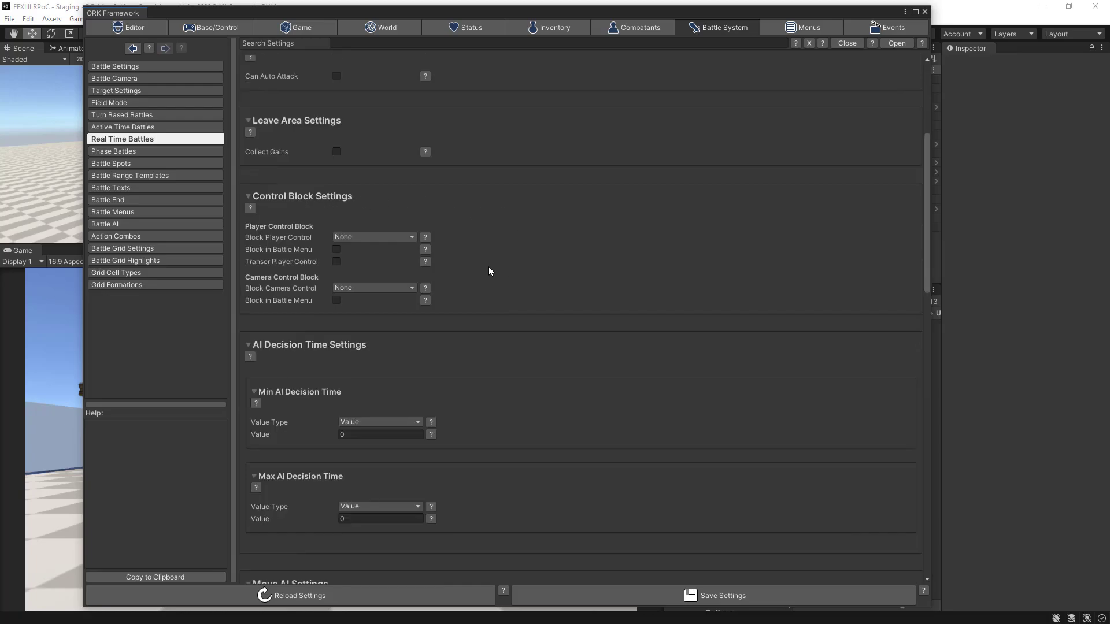
pyautogui.click(383, 238)
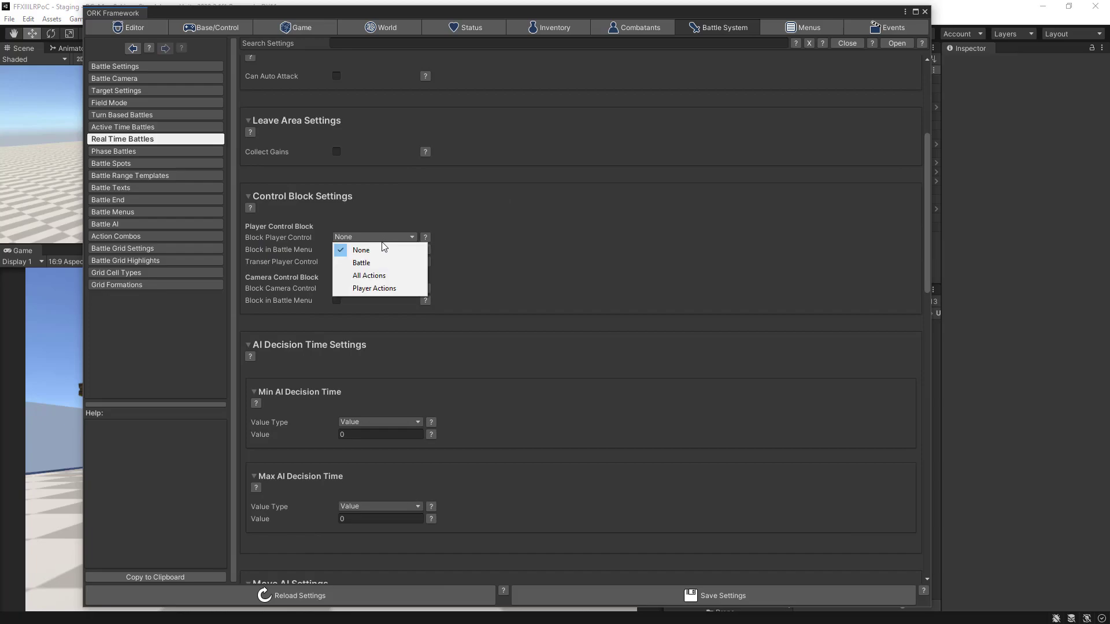
pyautogui.click(375, 289)
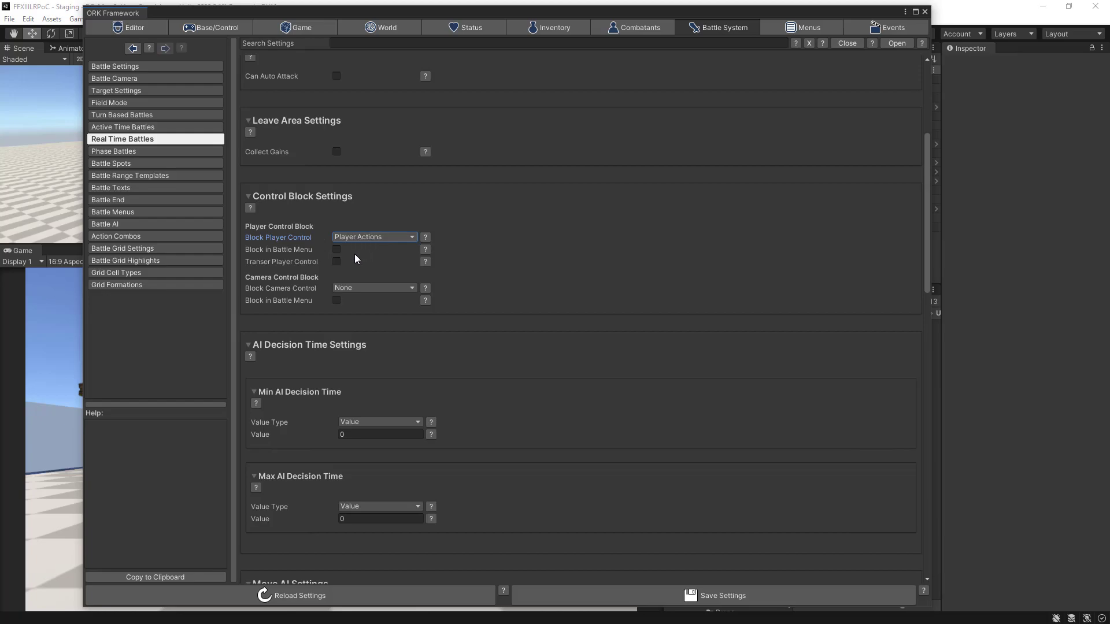
pyautogui.click(336, 250)
# Set Block Camera Control to Player Actions, enable the camera's Block in Battle Menu option and save the battle system changes
pyautogui.click(369, 287)
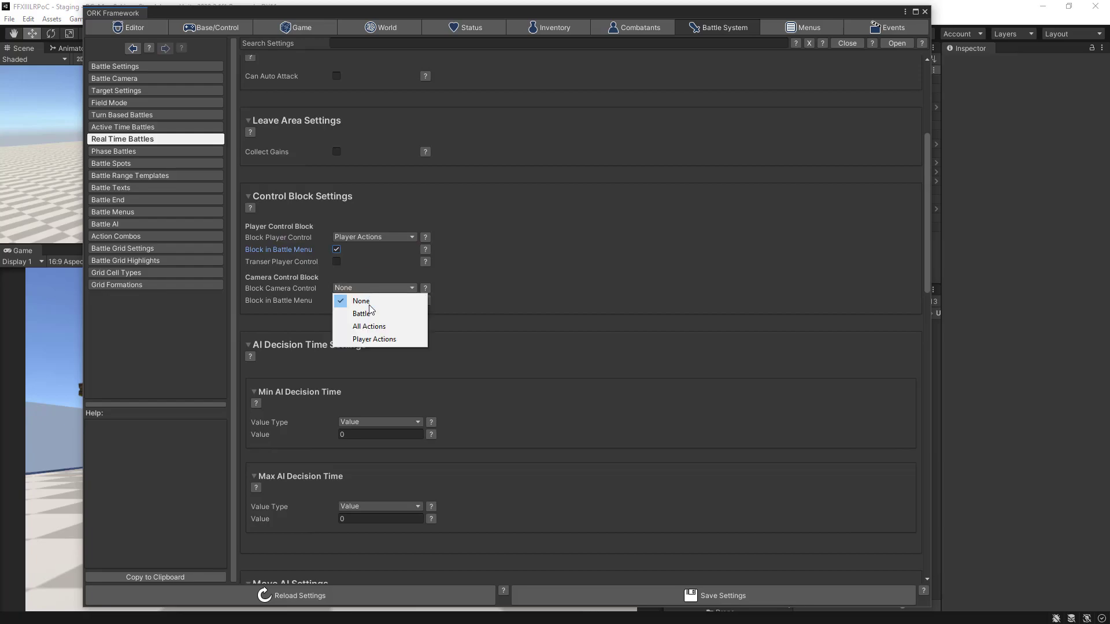
pyautogui.click(367, 340)
pyautogui.click(338, 299)
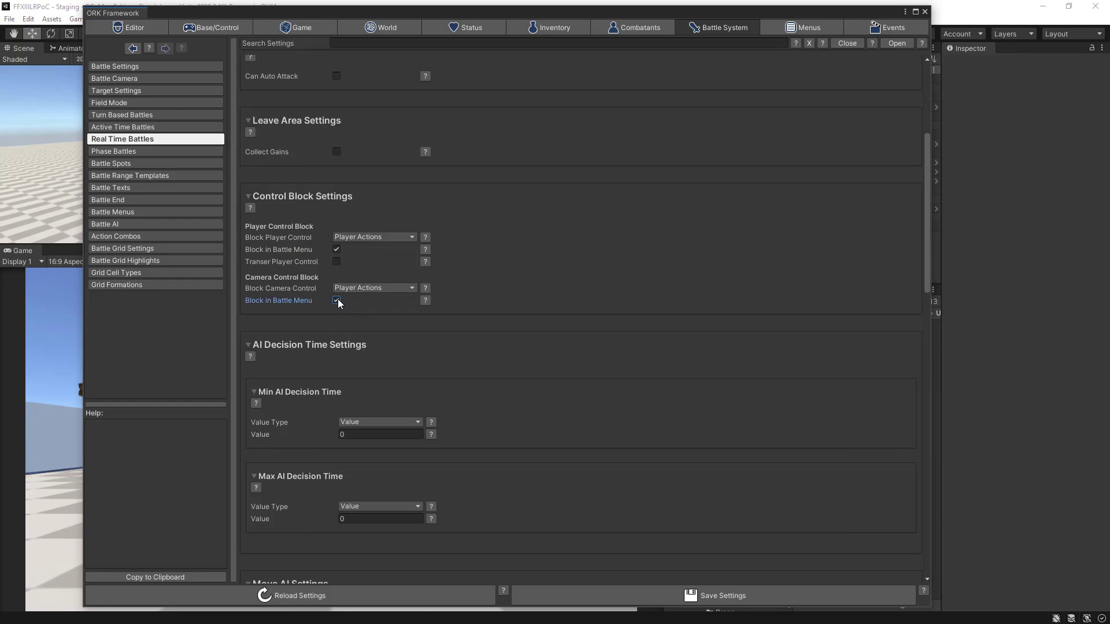
pyautogui.click(633, 602)
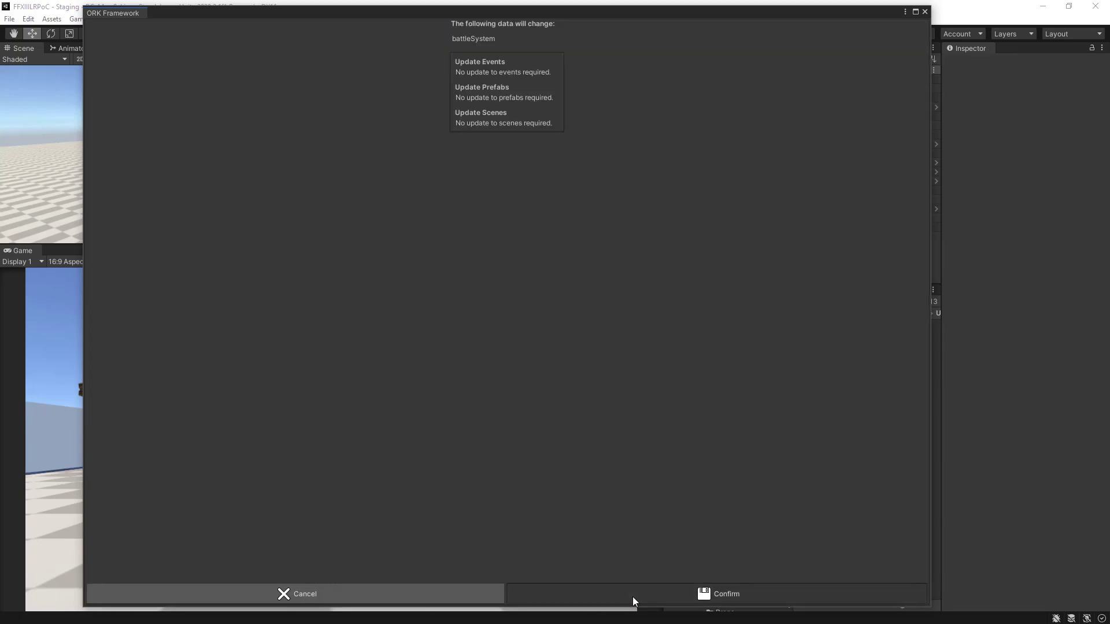
pyautogui.click(633, 597)
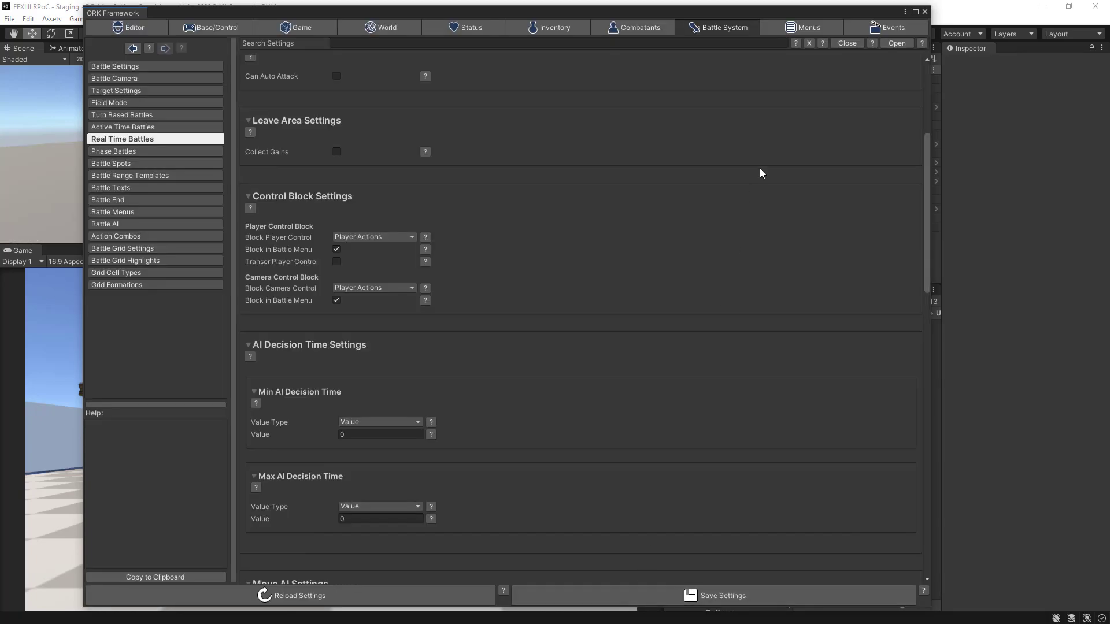
# Close the ORK Framework editor and play-test the battle with the new control blocking, then stop the game
pyautogui.click(924, 12)
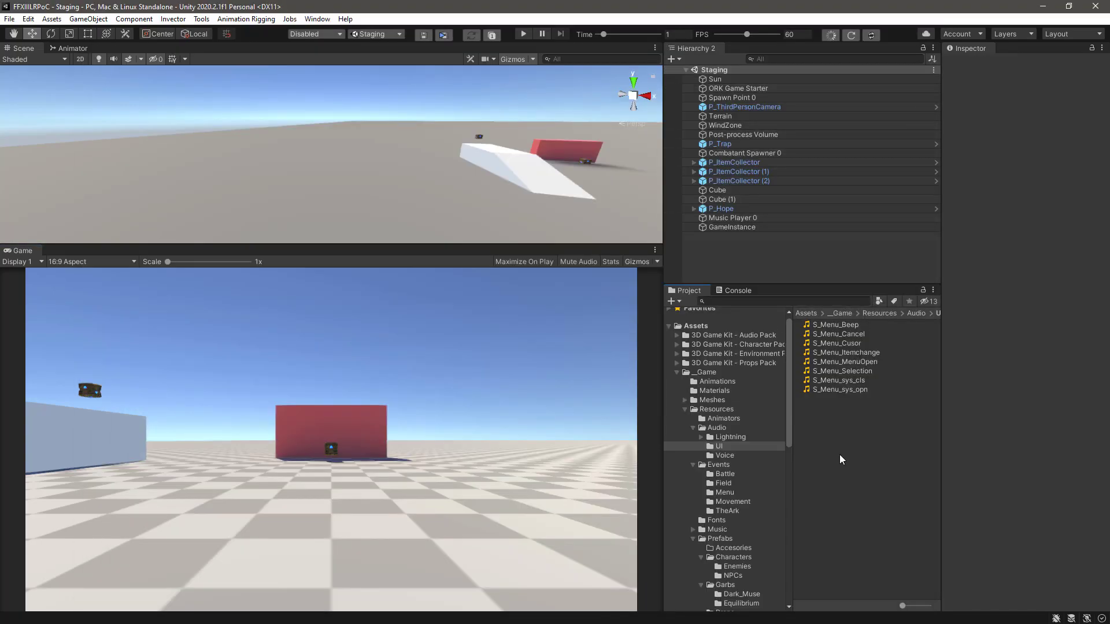
pyautogui.hotkey('ctrl', 'p')
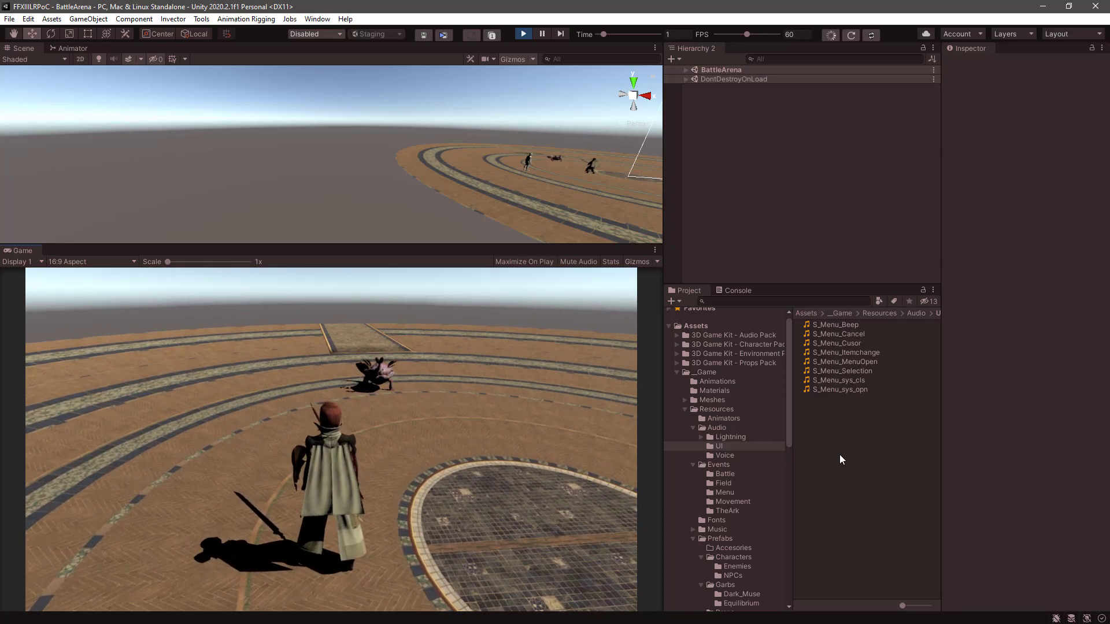
pyautogui.hotkey('ctrl', 'p')
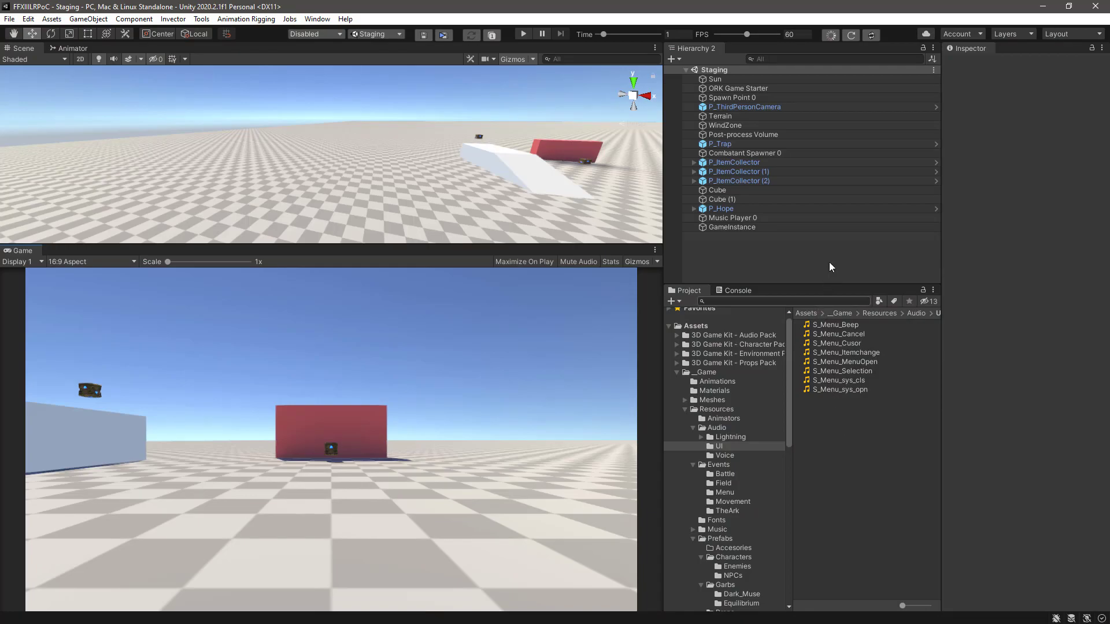
# Select the P_RedSchemata_Battle prefab in the Schematas folder and open its V Third Person Input script for editing in Visual Studio
pyautogui.moveTo(798, 282); pyautogui.dragTo(798, 262)
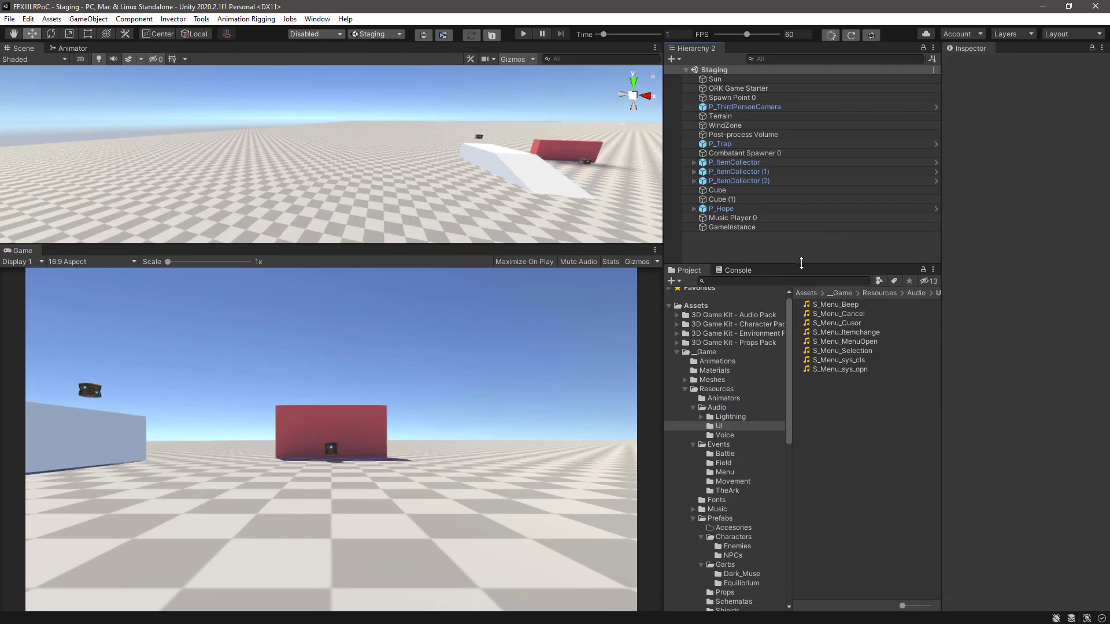
pyautogui.scroll(-5, 774, 366)
pyautogui.scroll(-8, 775, 366)
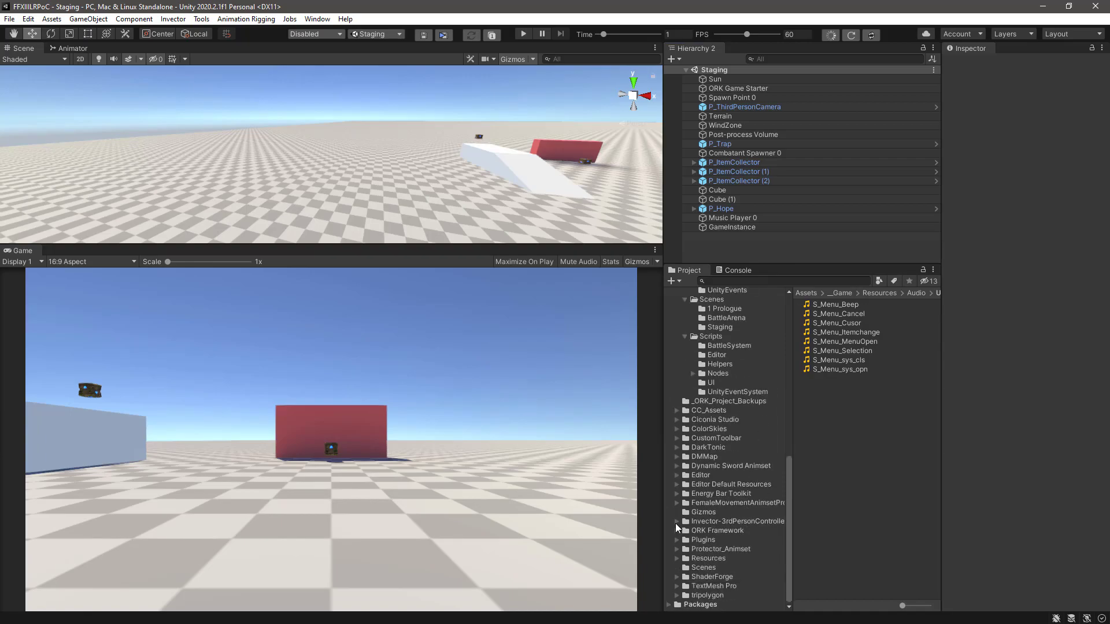
pyautogui.scroll(5, 749, 515)
pyautogui.scroll(6, 769, 390)
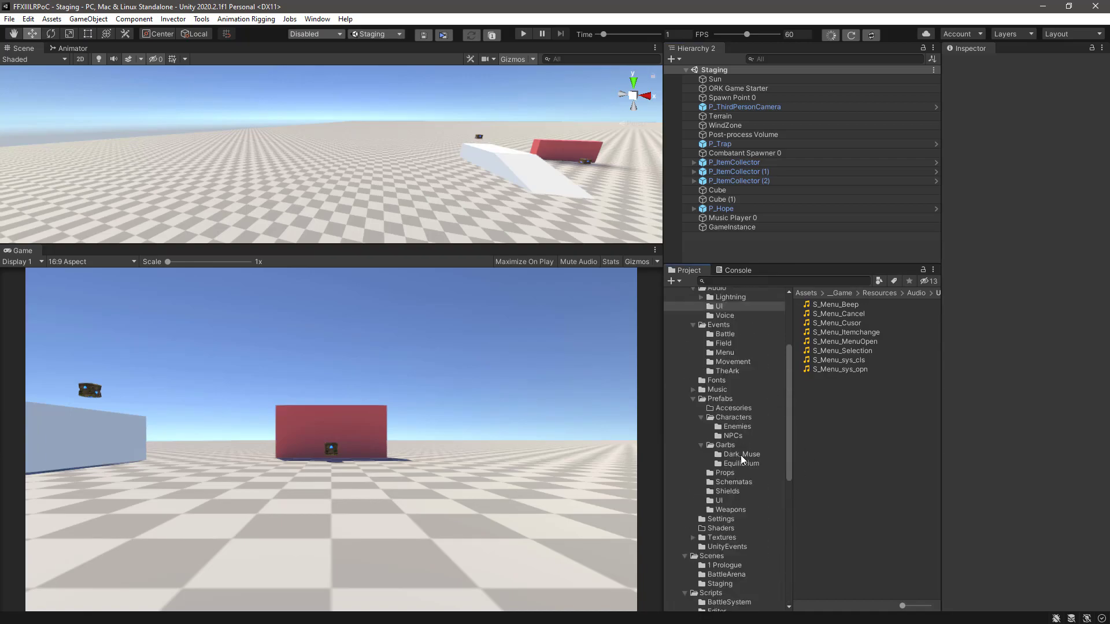
pyautogui.click(733, 482)
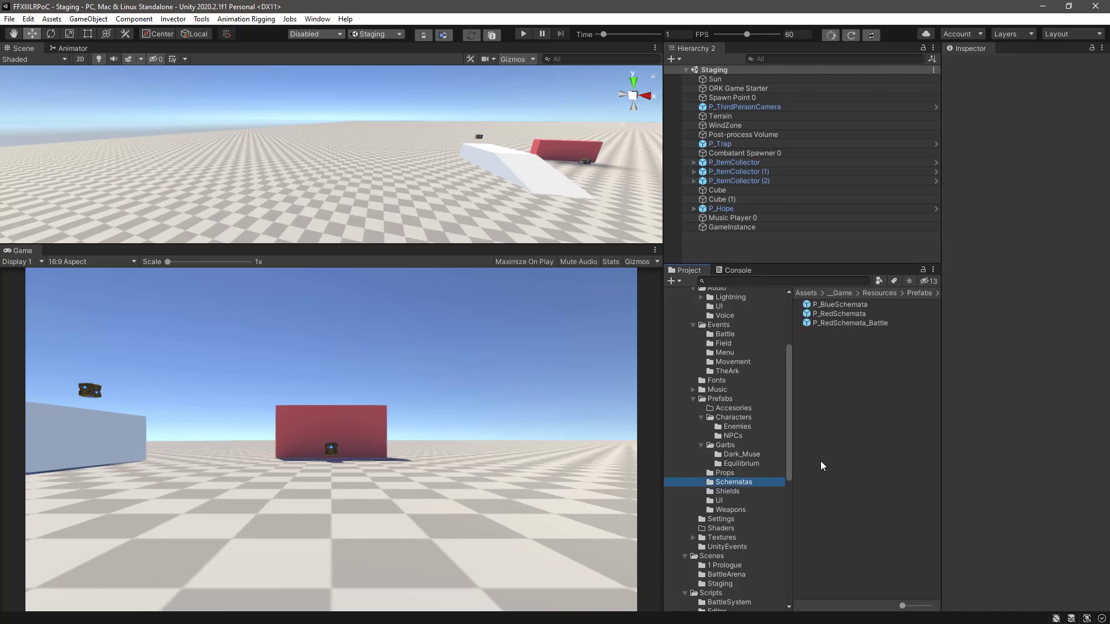
pyautogui.click(831, 323)
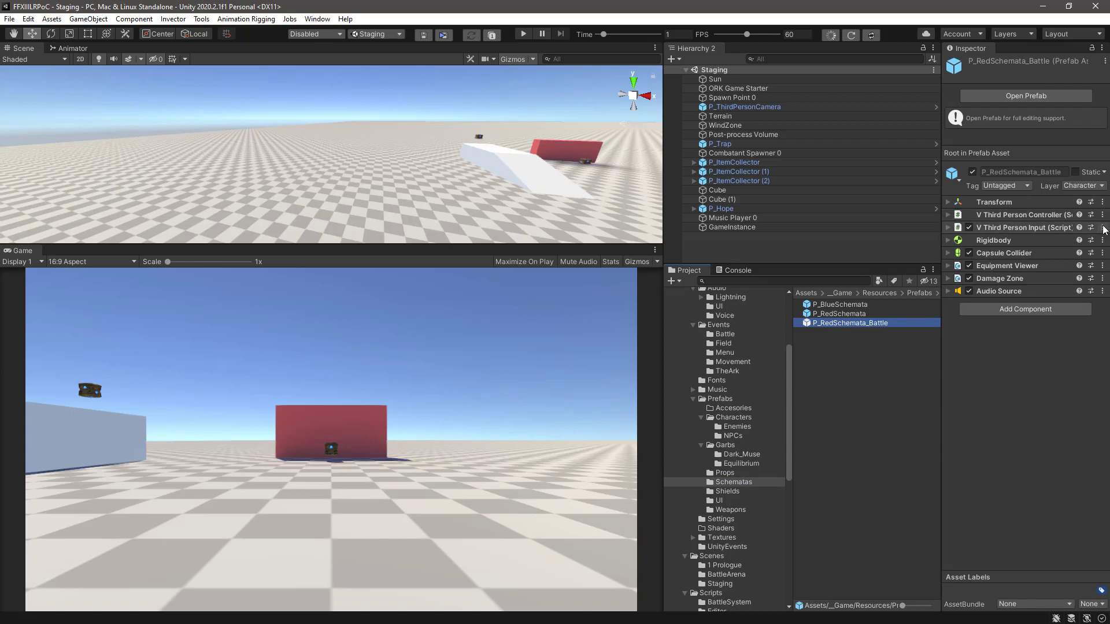
pyautogui.click(1102, 228)
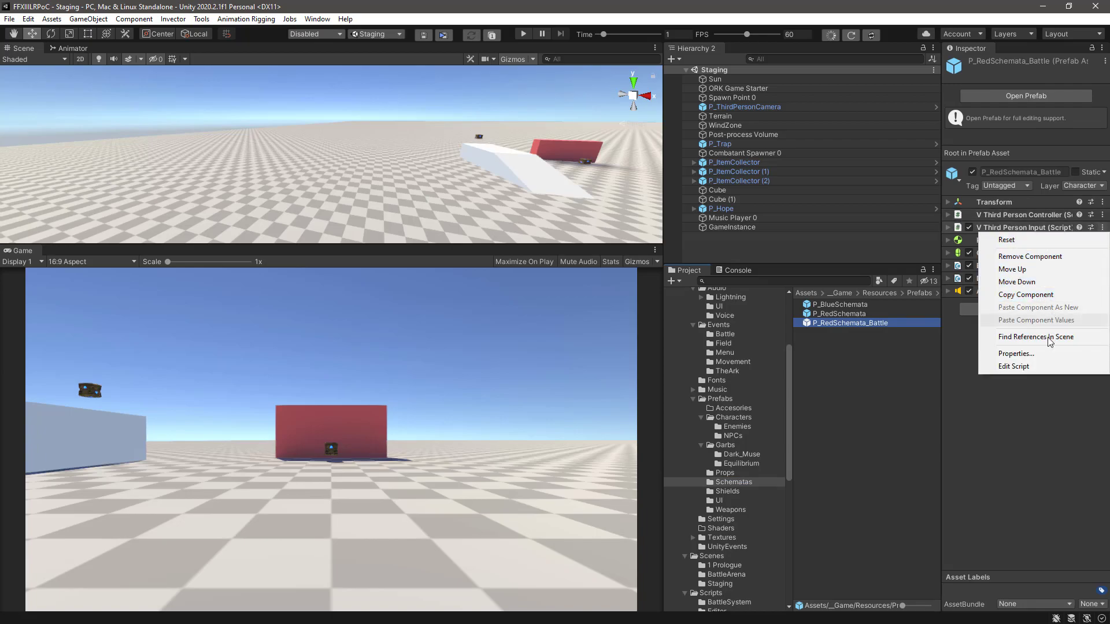
pyautogui.click(1036, 367)
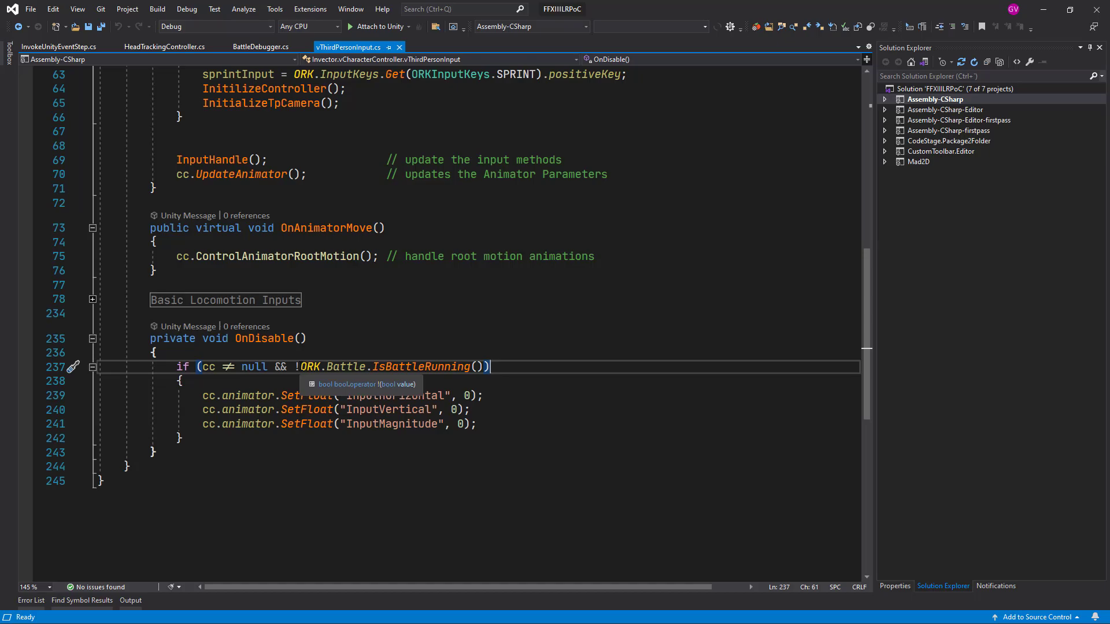
# Remove the !ORK.Battle.IsBattleRunning() check from the OnDisable condition, leaving only the cc null check, and save vThirdPersonInput.cs
pyautogui.click(301, 366)
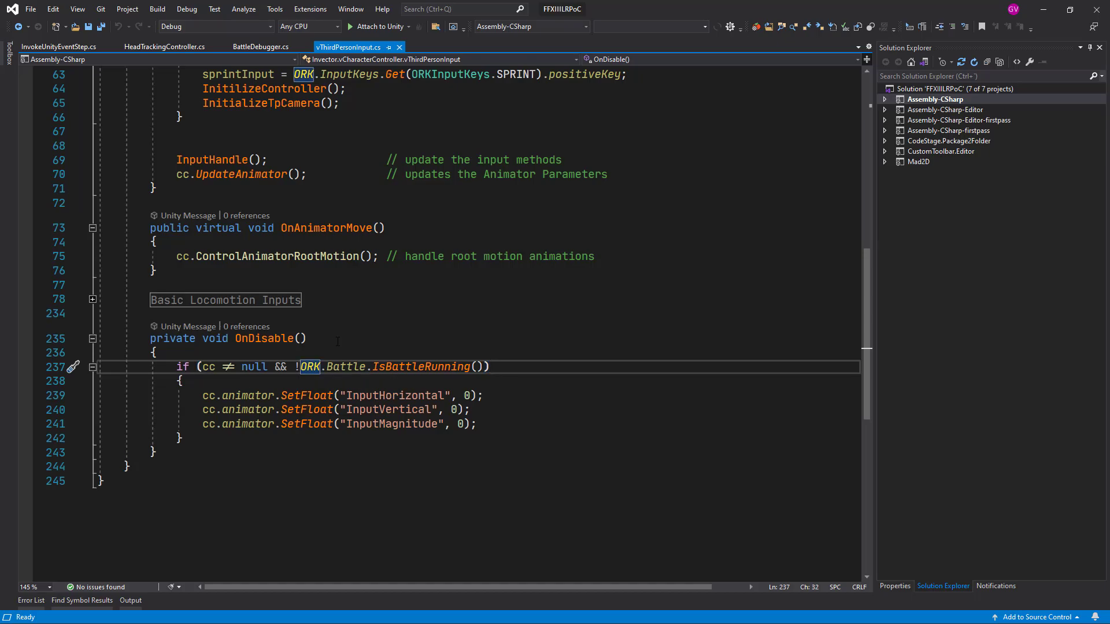
pyautogui.press('BackSpace')
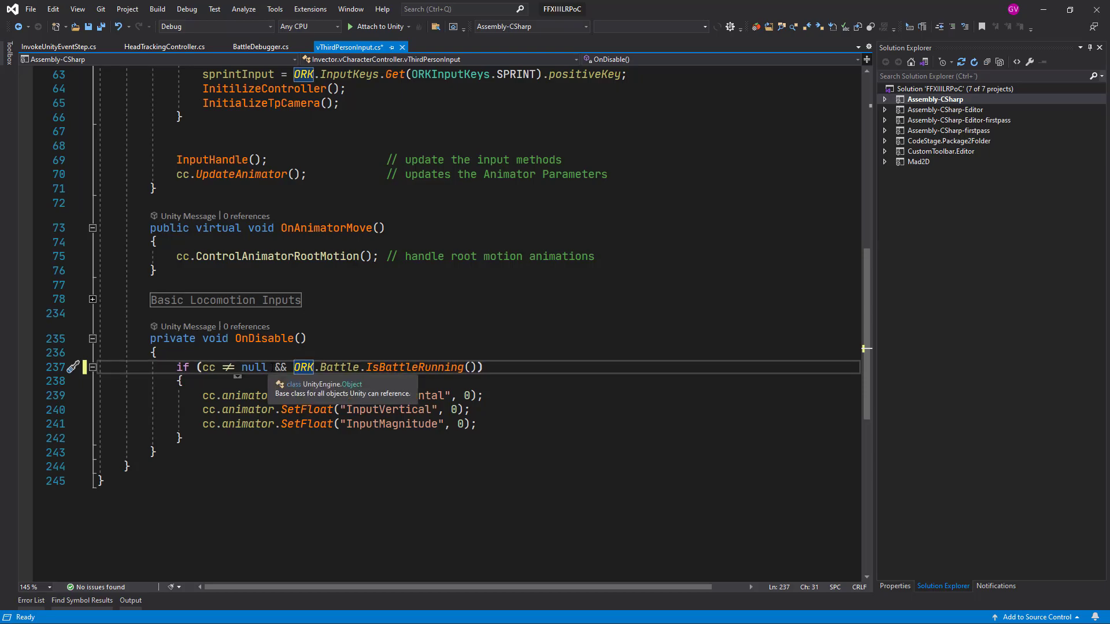
pyautogui.moveTo(275, 368); pyautogui.dragTo(478, 367)
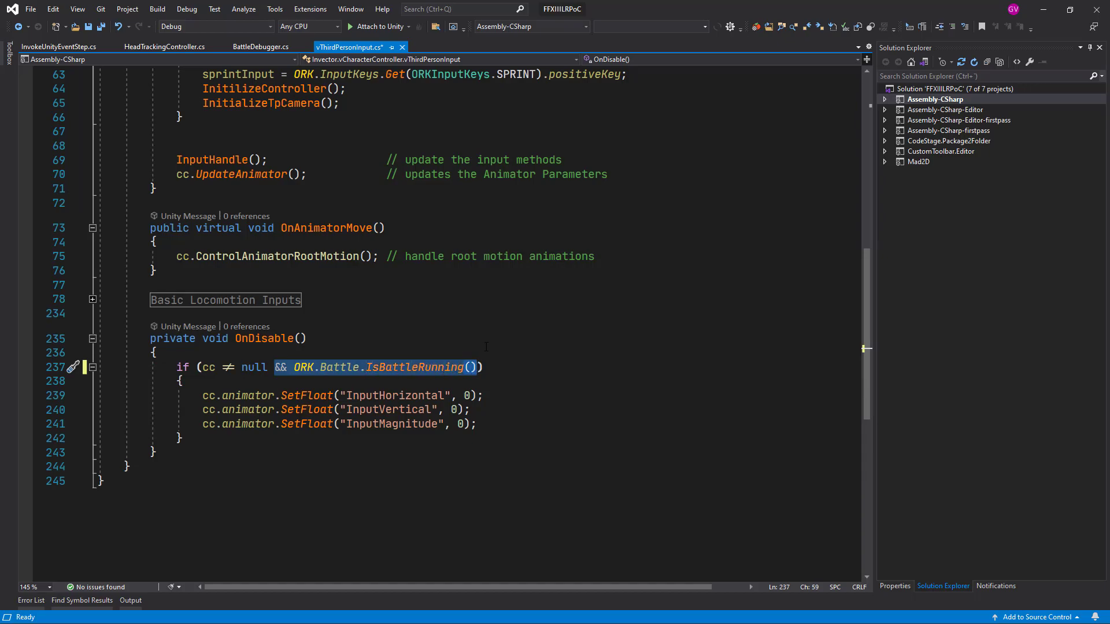
pyautogui.press('BackSpace')
pyautogui.press('BackSpace')
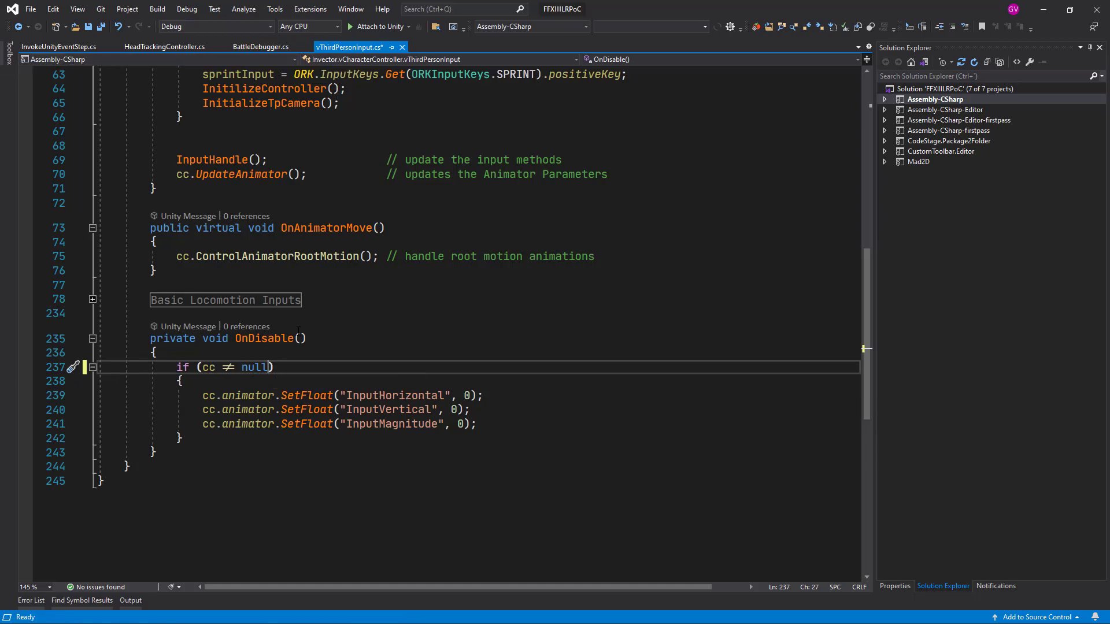
pyautogui.click(288, 368)
pyautogui.click(89, 28)
# Switch back to Unity, let the scripts reload and play-test the battle with the edited input script, then stop the game
pyautogui.click(1049, 13)
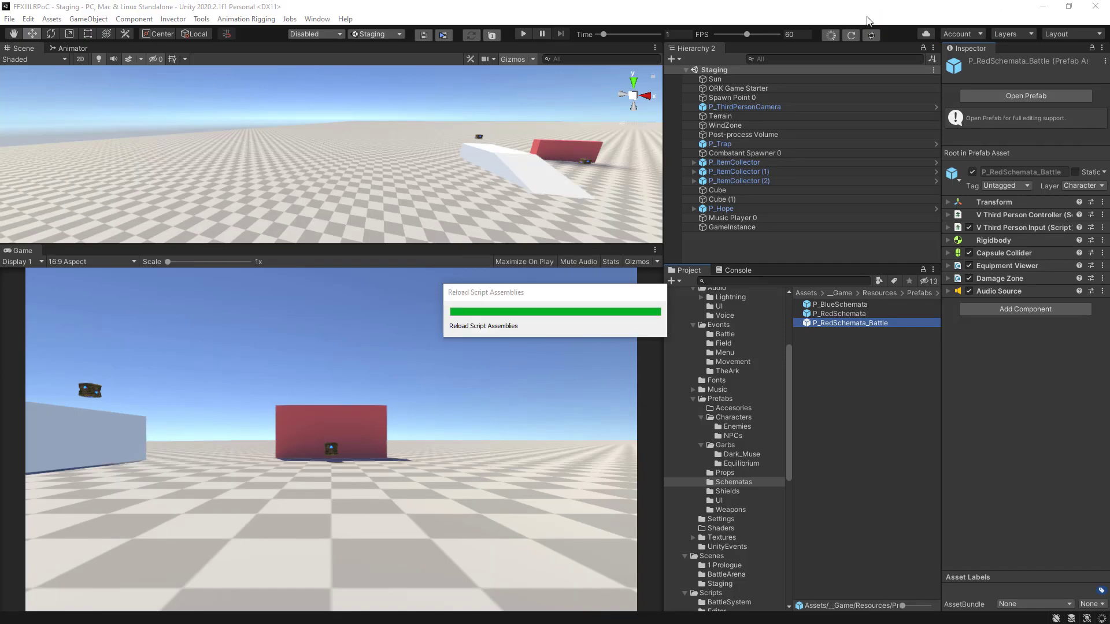
pyautogui.click(828, 412)
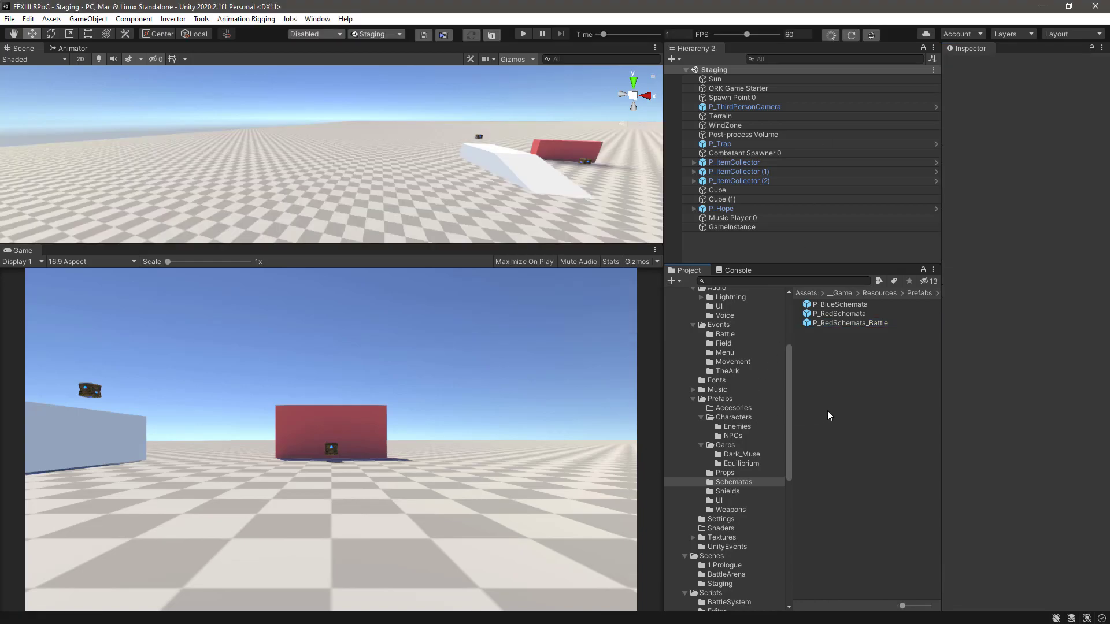
pyautogui.hotkey('ctrl', 'p')
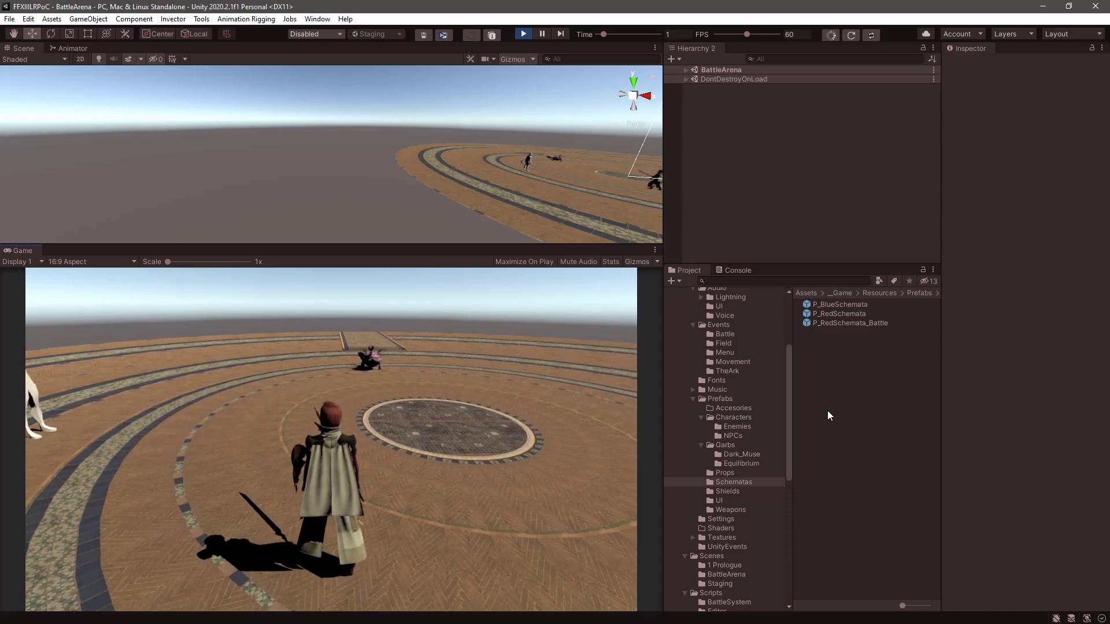
pyautogui.hotkey('ctrl', 'p')
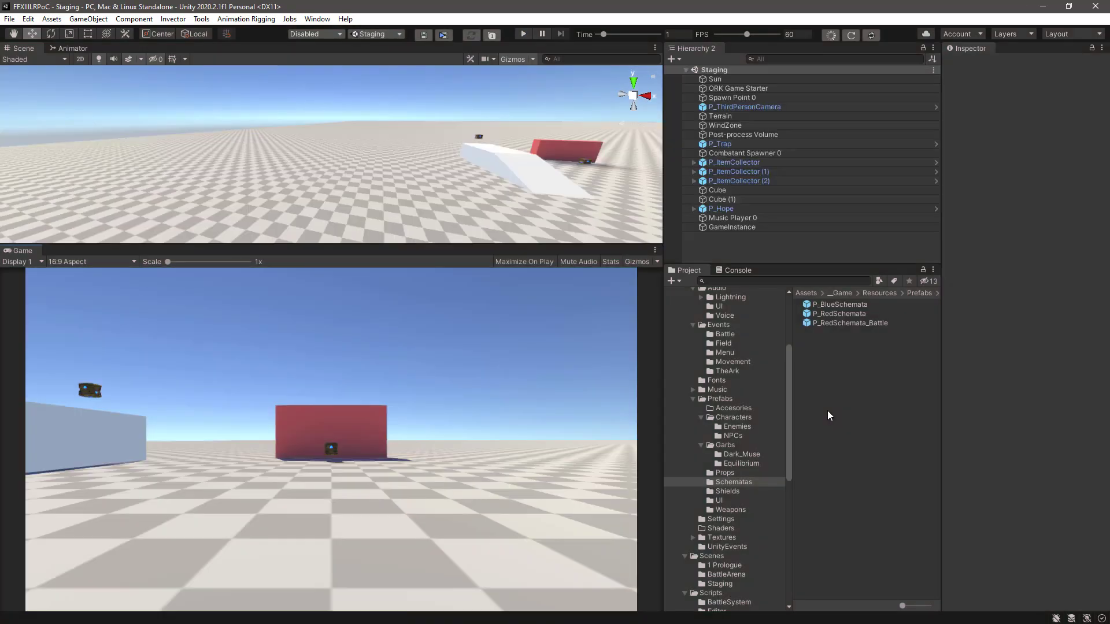